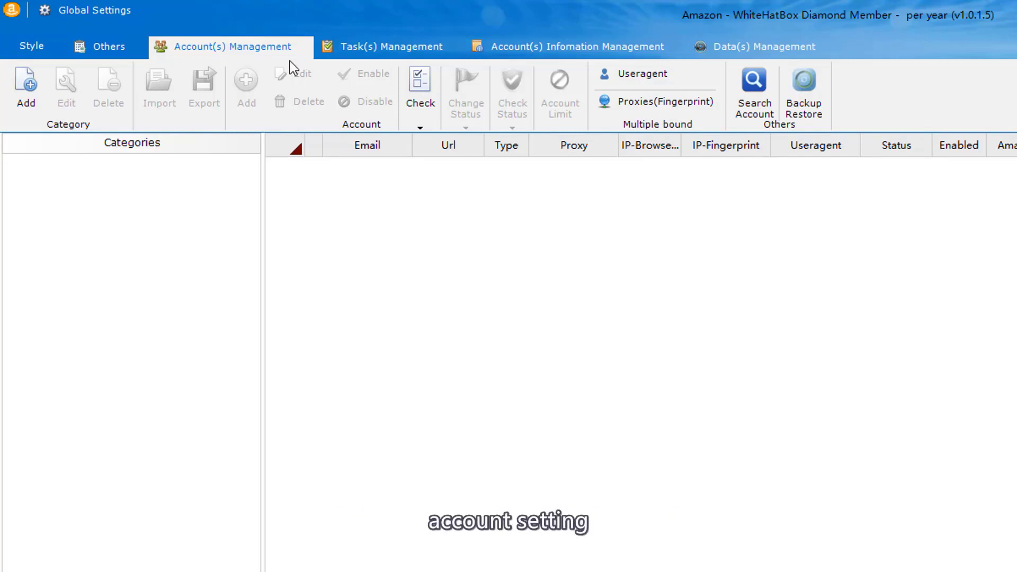
# - Add a new account category named 'amazon accounts'
pyautogui.click(393, 53)
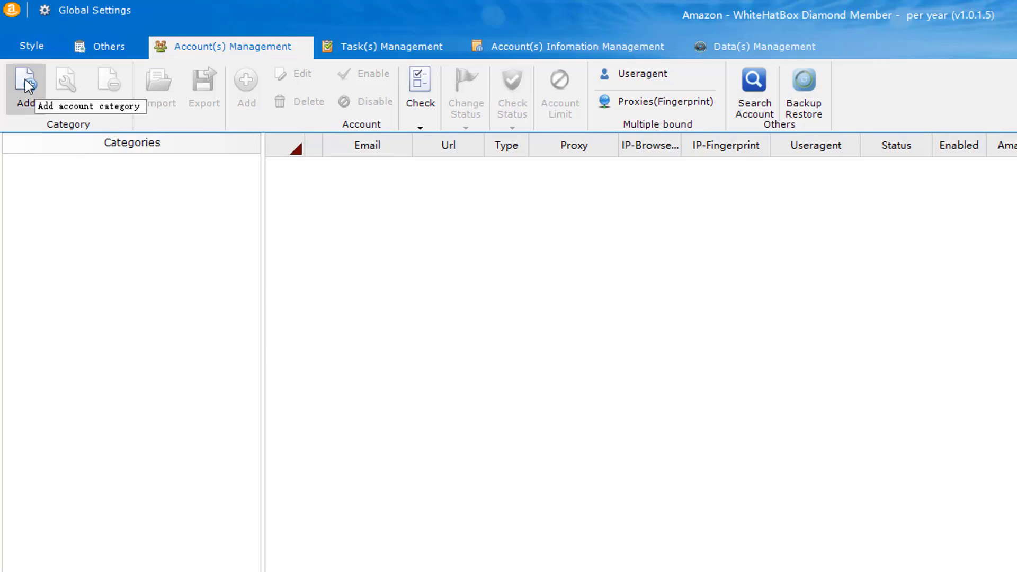
pyautogui.click(35, 105)
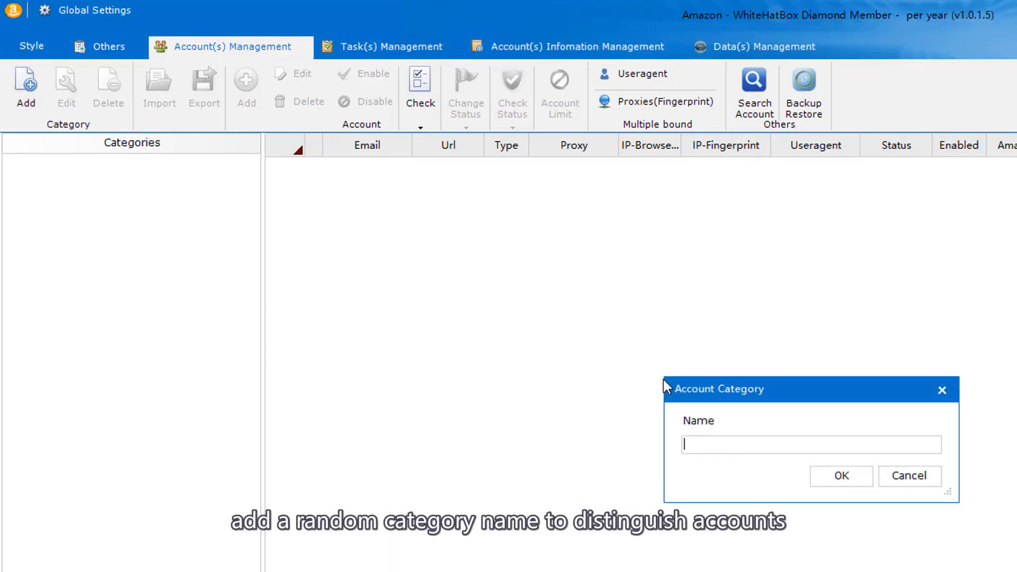
pyautogui.write('amazon accounts')
pyautogui.click(820, 475)
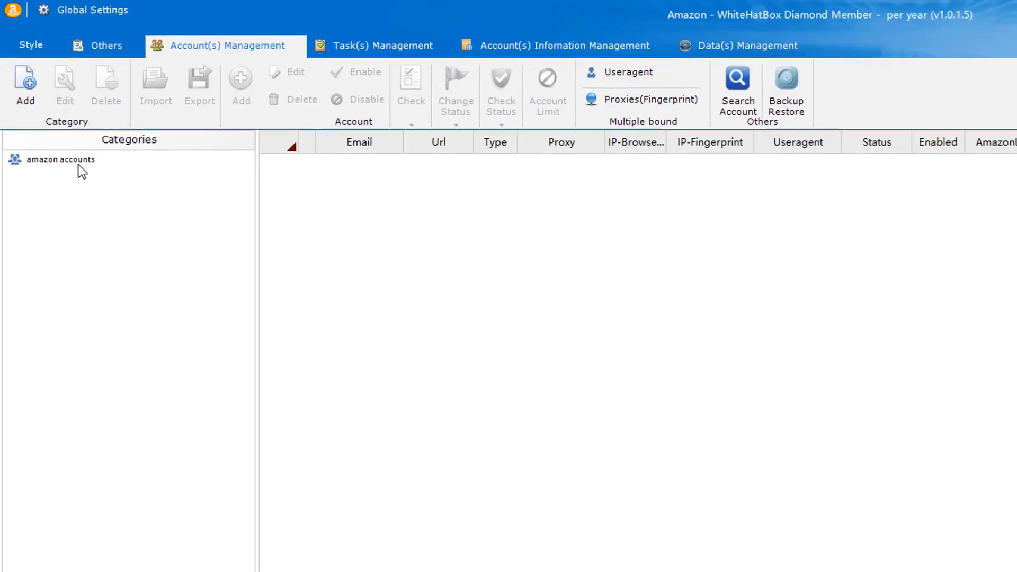
# - Select the amazon accounts category and cancel the import-from-file dialog without importing
pyautogui.click(80, 166)
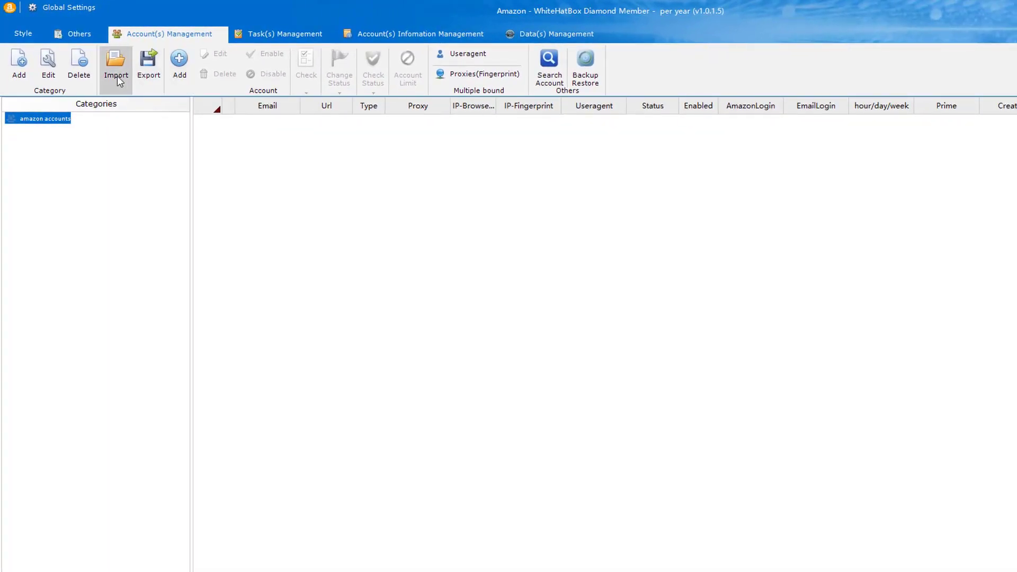
pyautogui.click(116, 69)
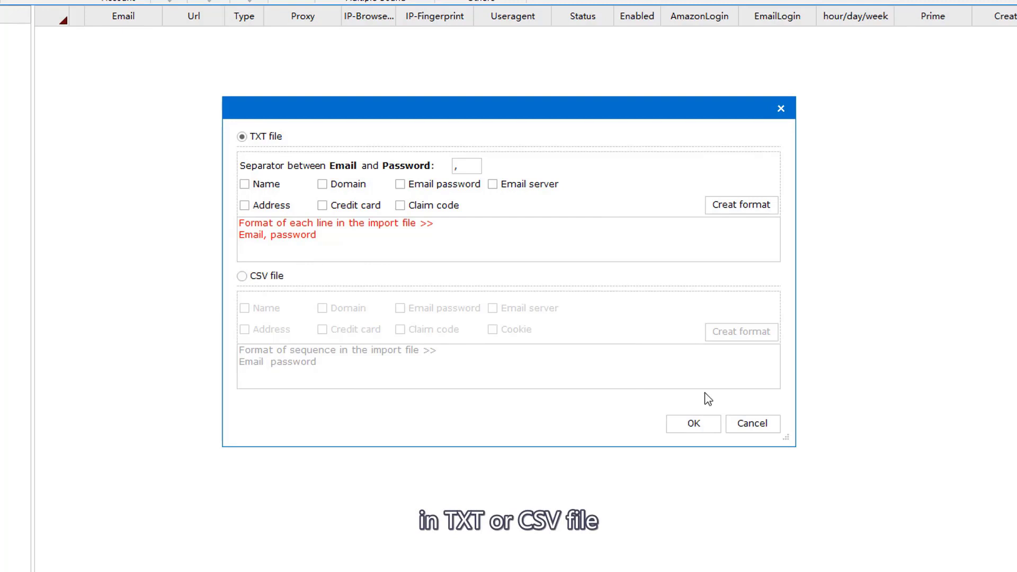
pyautogui.click(752, 423)
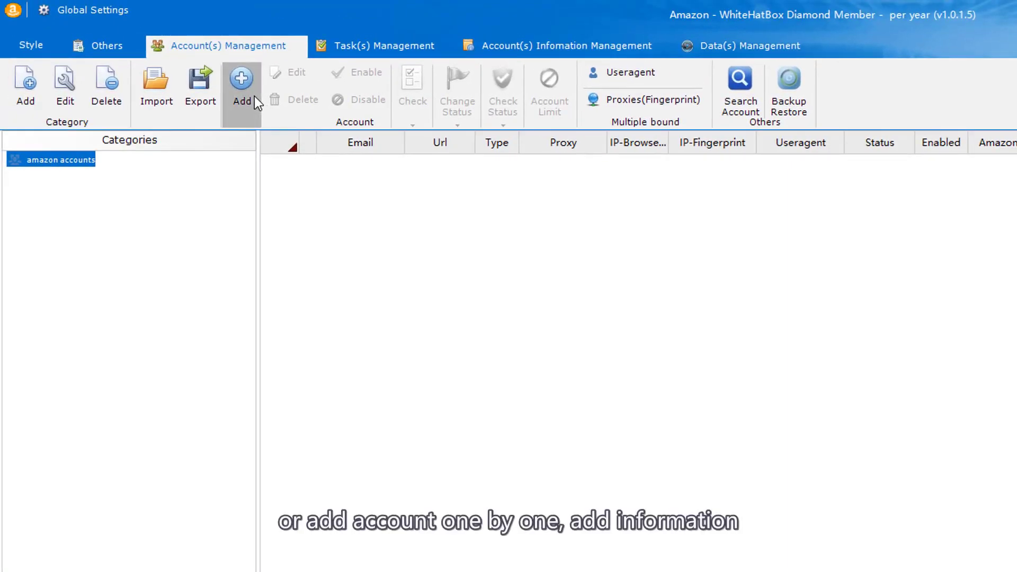
# - Start a single account and try the Live, Hotmail, Yahoo and Web.de mailbox presets unsaved, then show More account information
pyautogui.click(253, 98)
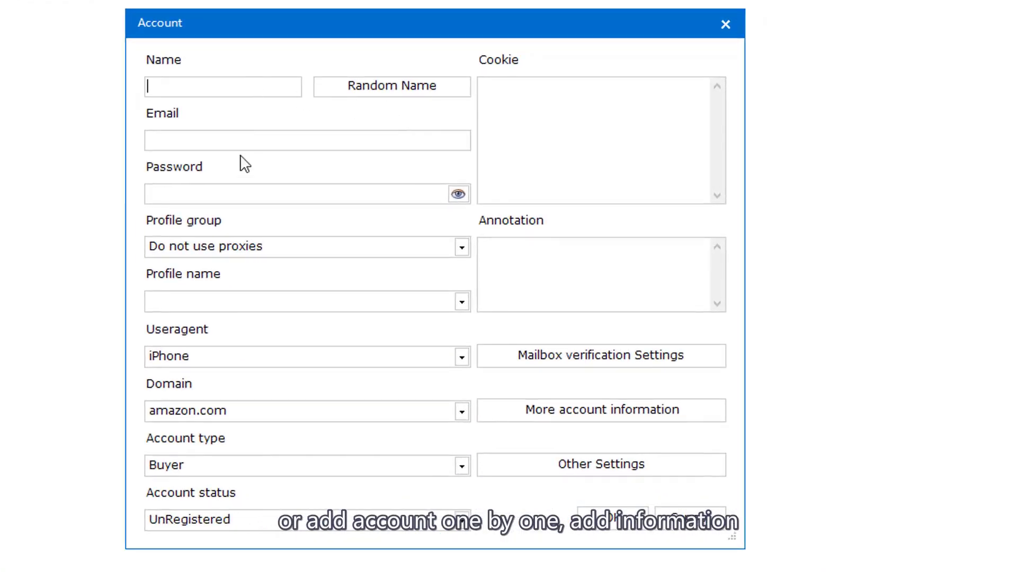
pyautogui.click(579, 367)
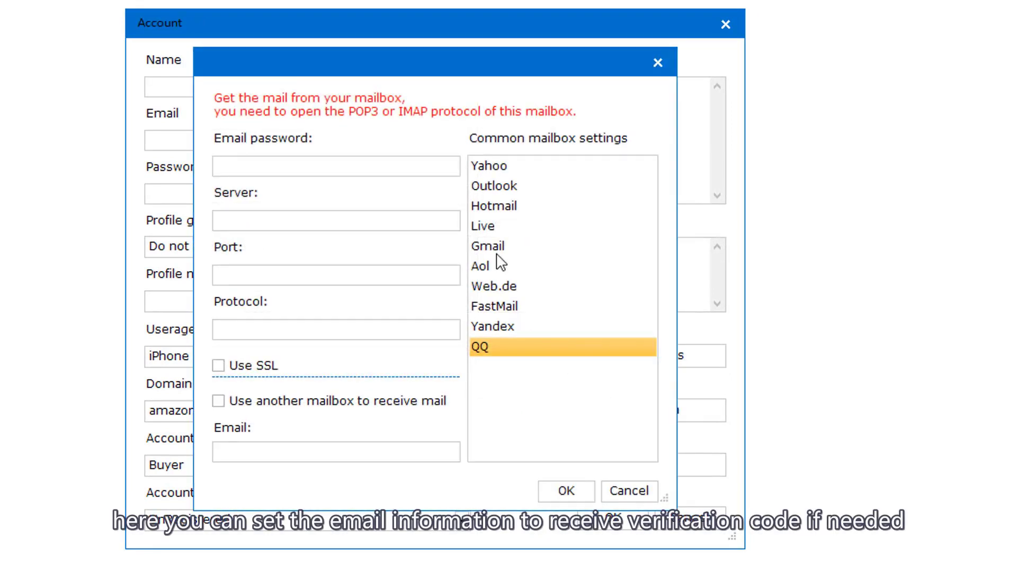
pyautogui.click(496, 233)
pyautogui.click(503, 206)
pyautogui.click(509, 165)
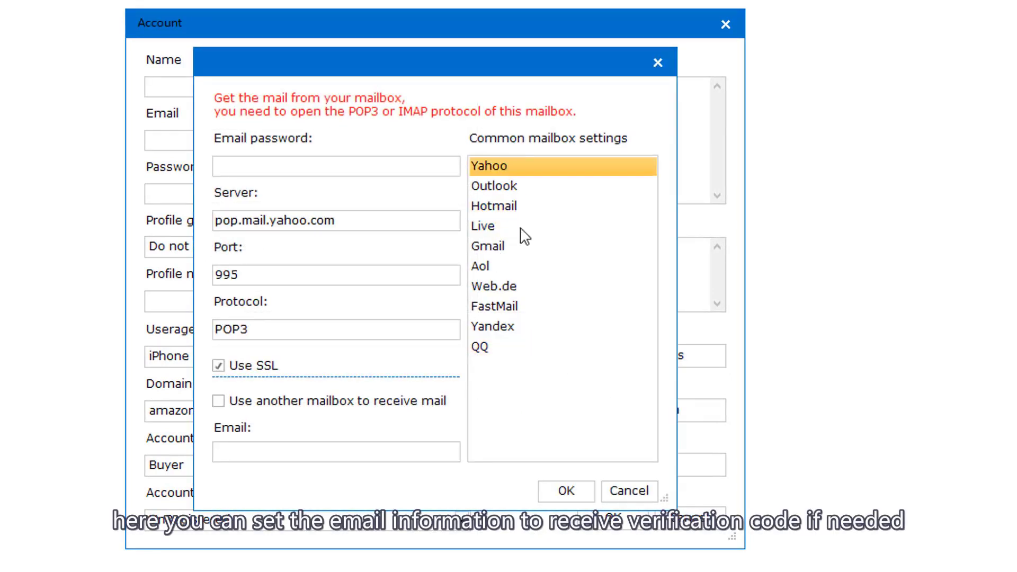
pyautogui.click(519, 286)
pyautogui.click(615, 495)
pyautogui.click(681, 409)
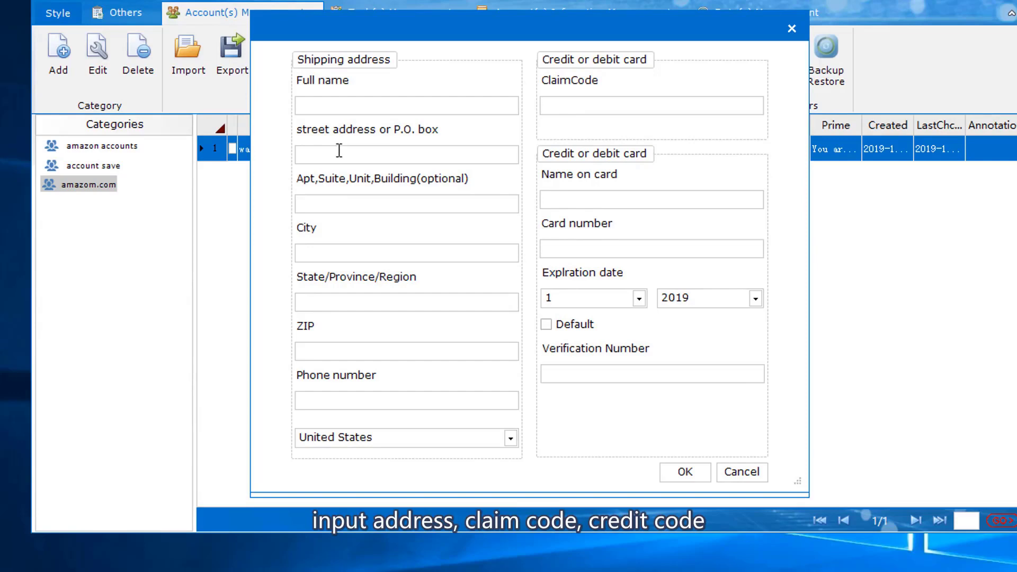
# - Dismiss the extra-information form, generate a random name, and enter the account's email and password
pyautogui.click(758, 472)
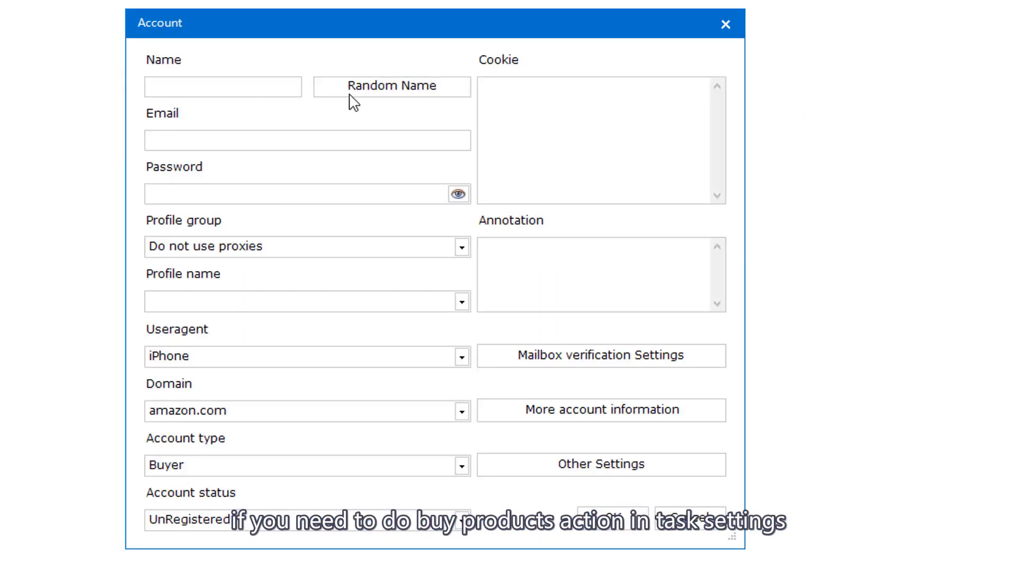
pyautogui.click(351, 91)
pyautogui.click(234, 136)
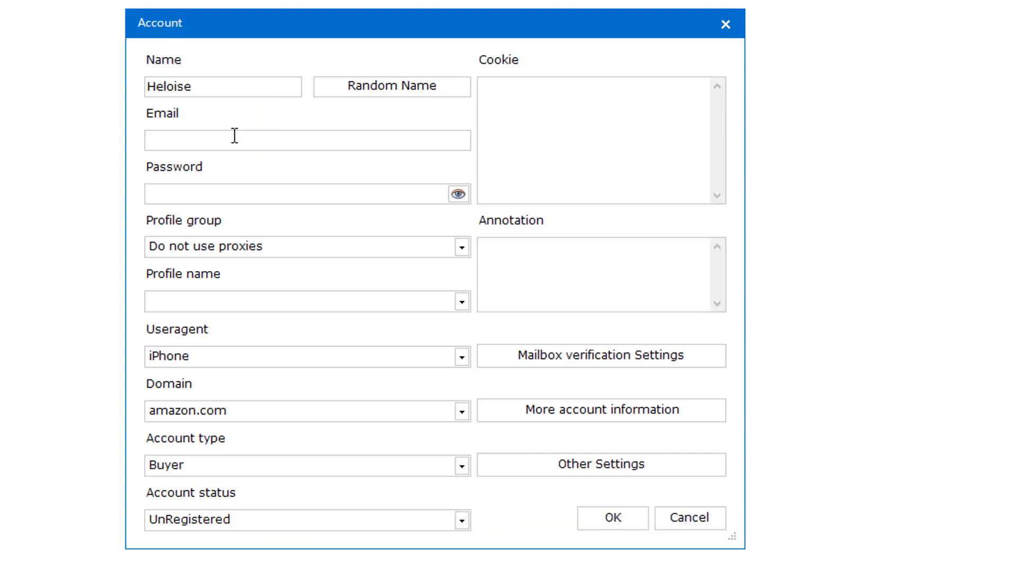
pyautogui.write('test"g')
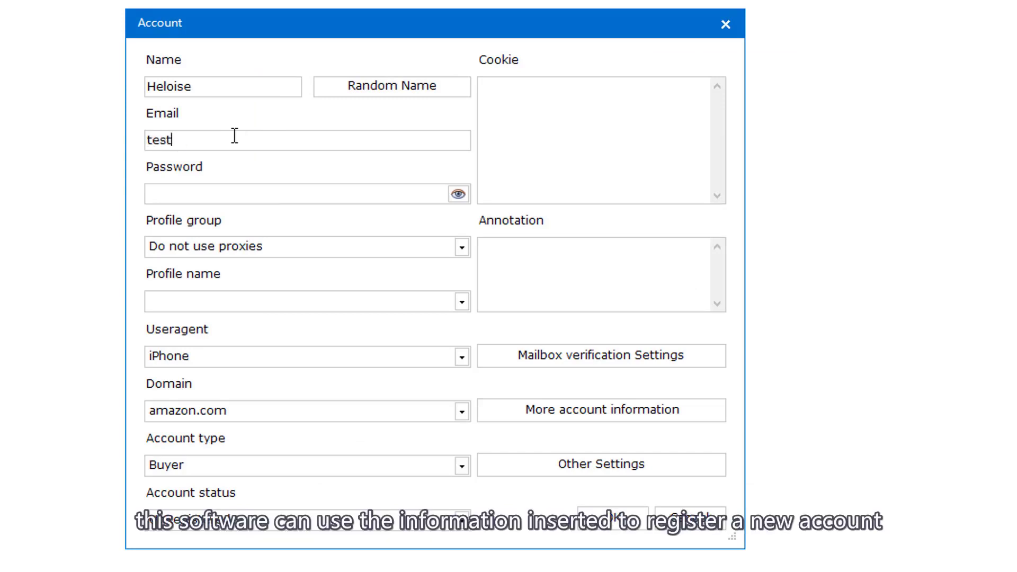
pyautogui.write('mai.com')
pyautogui.write('*****')
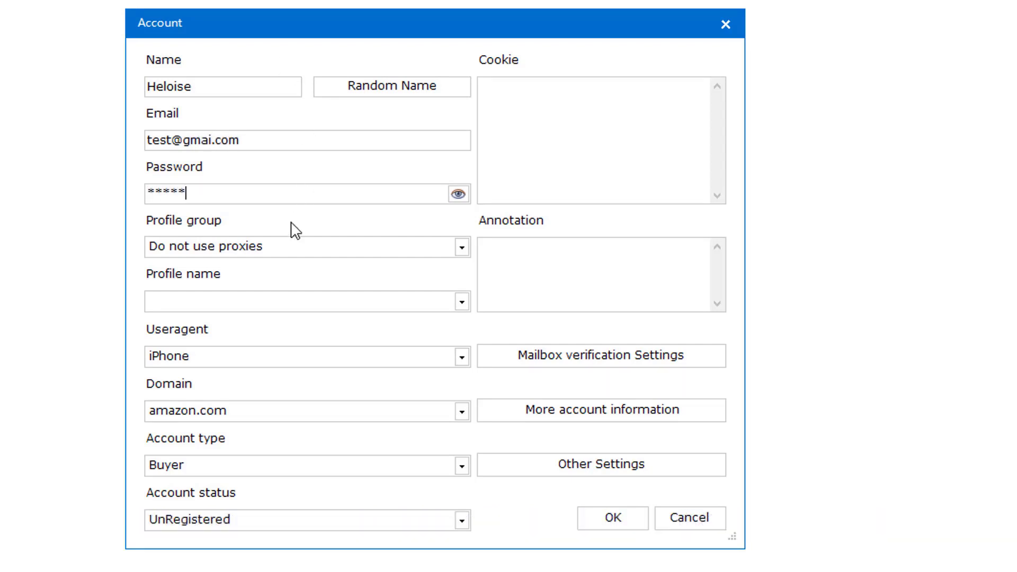
# - Bind the account to proxy Group #1 with Profile #1
pyautogui.click(224, 246)
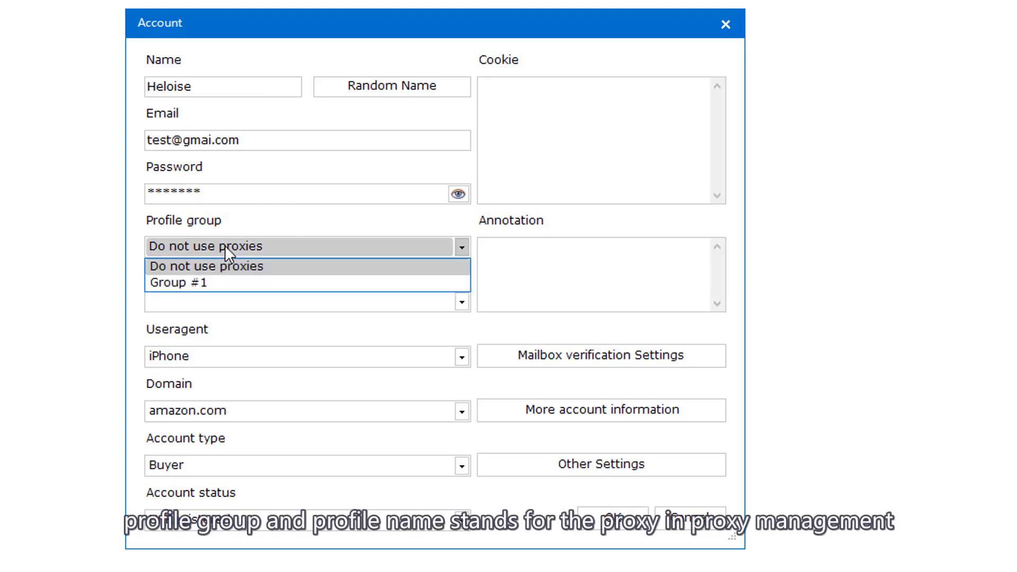
pyautogui.click(189, 282)
pyautogui.click(183, 299)
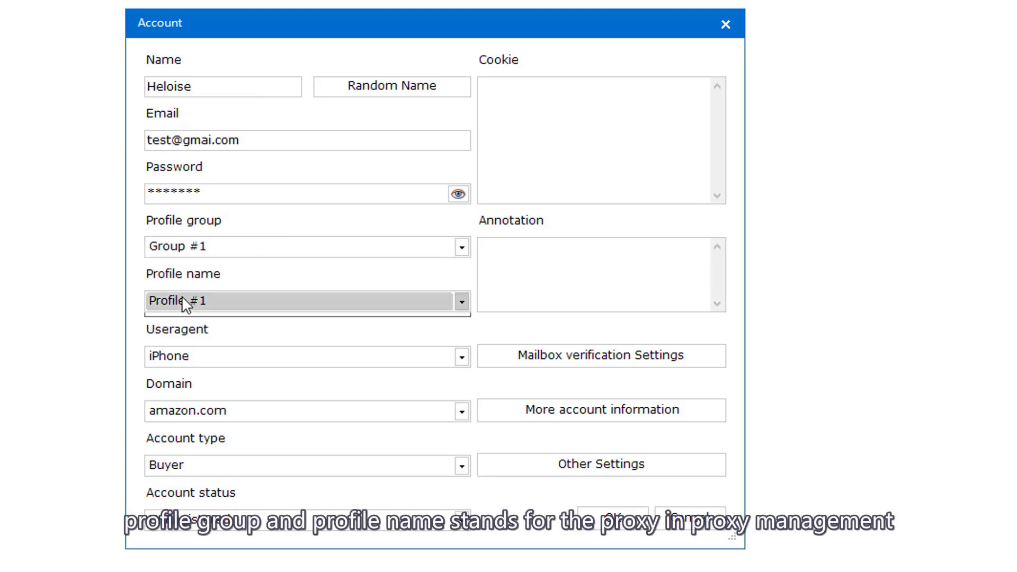
pyautogui.click(188, 320)
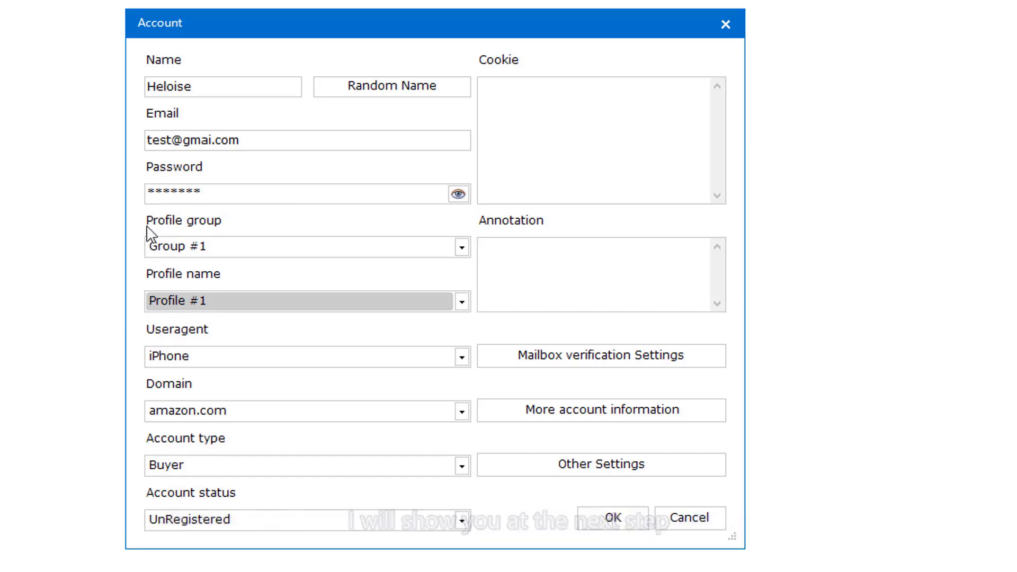
# - Save the new account, then add a Group #2 with one profile in Profile Management
pyautogui.click(609, 519)
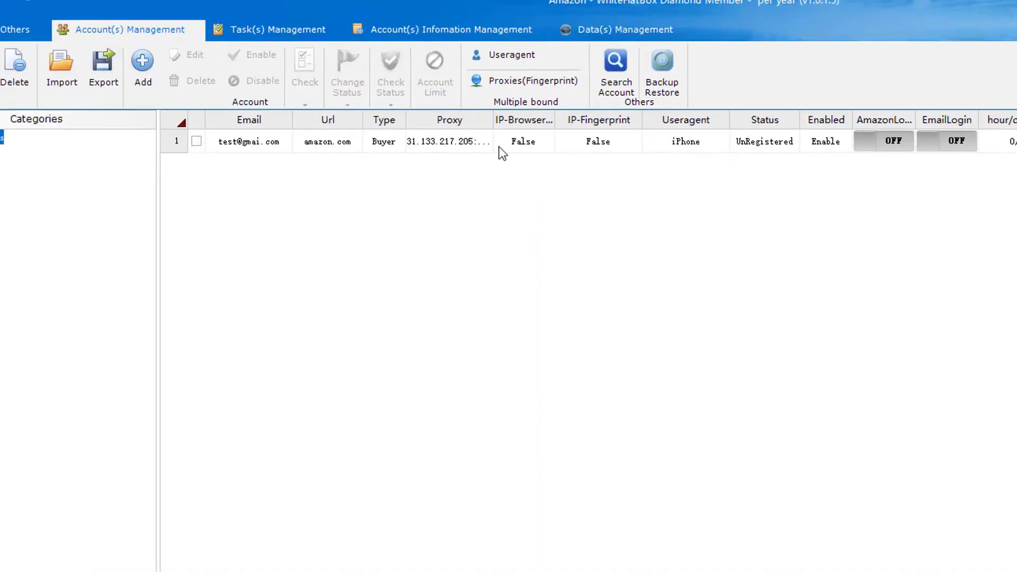
pyautogui.click(577, 121)
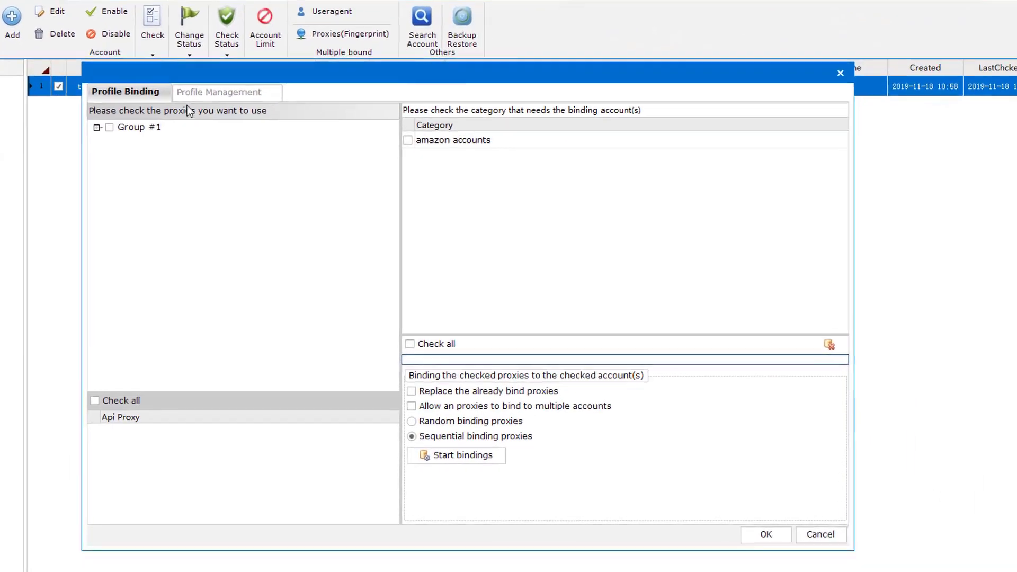
pyautogui.click(335, 143)
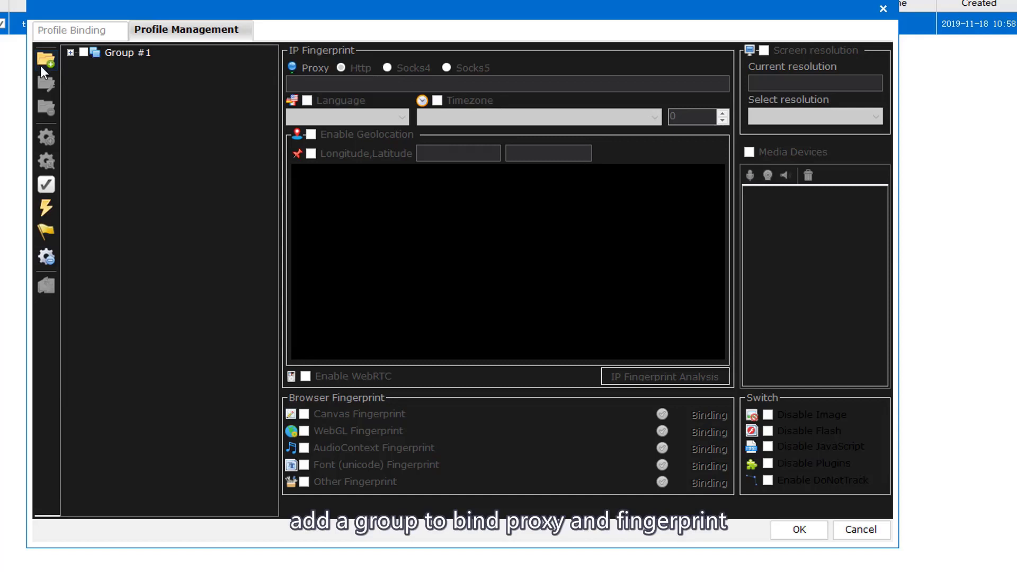
pyautogui.click(46, 59)
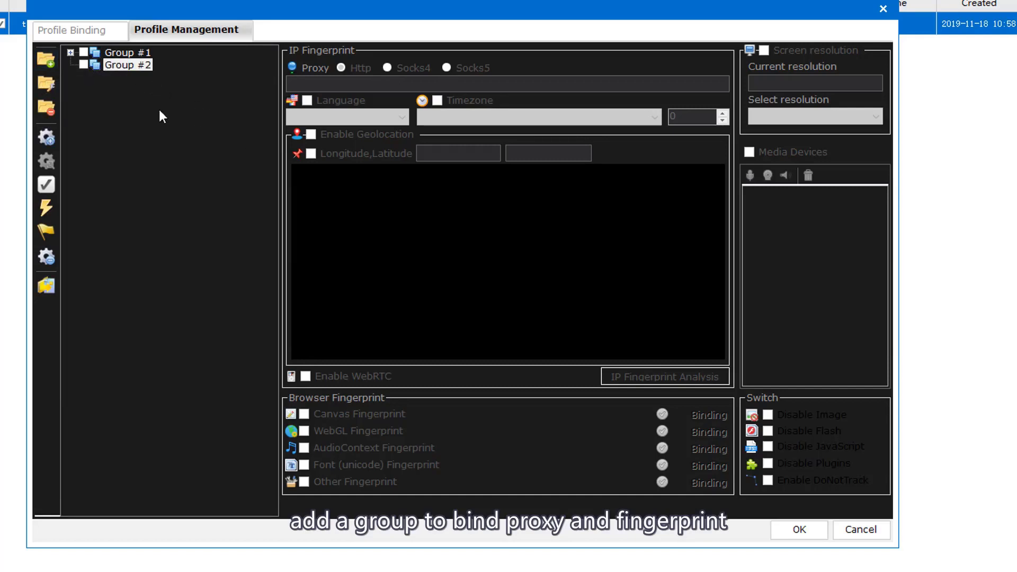
pyautogui.click(46, 137)
# - Review Group #1's Profile #1: proxy 31.133.217.205:5432, zh-CN language, Asia/Shanghai timezone
pyautogui.click(129, 79)
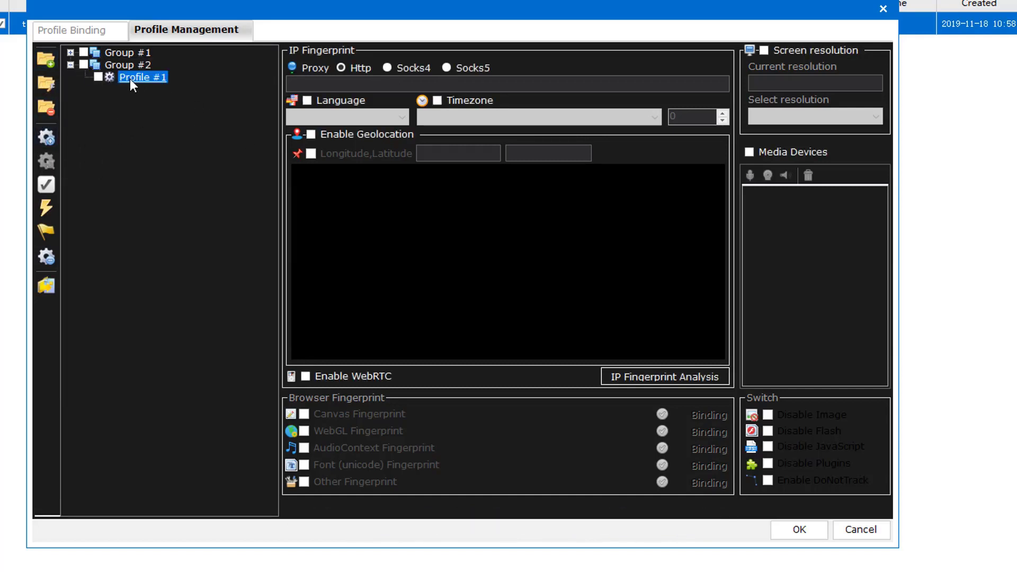
pyautogui.click(329, 83)
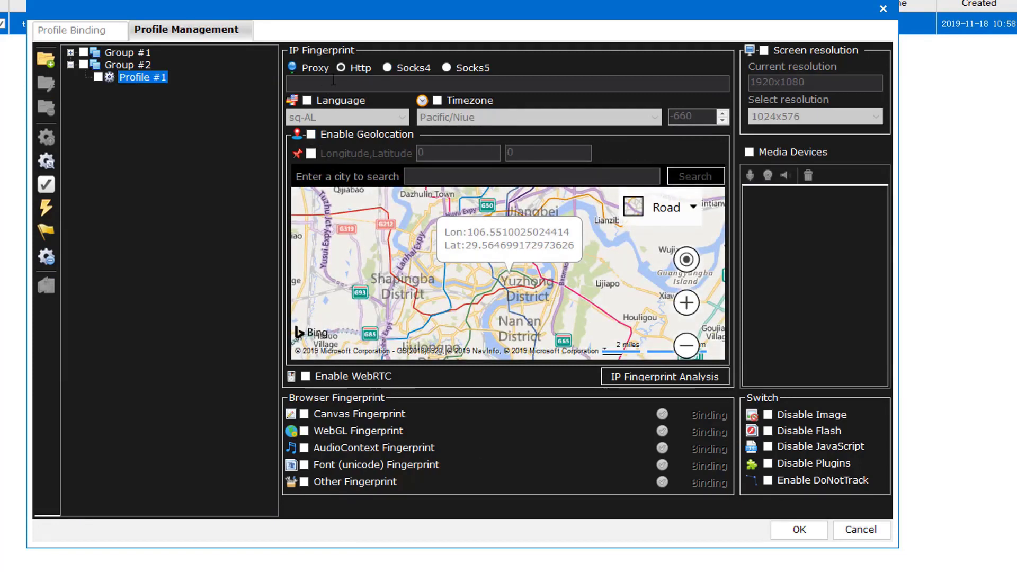
pyautogui.click(321, 83)
pyautogui.click(71, 53)
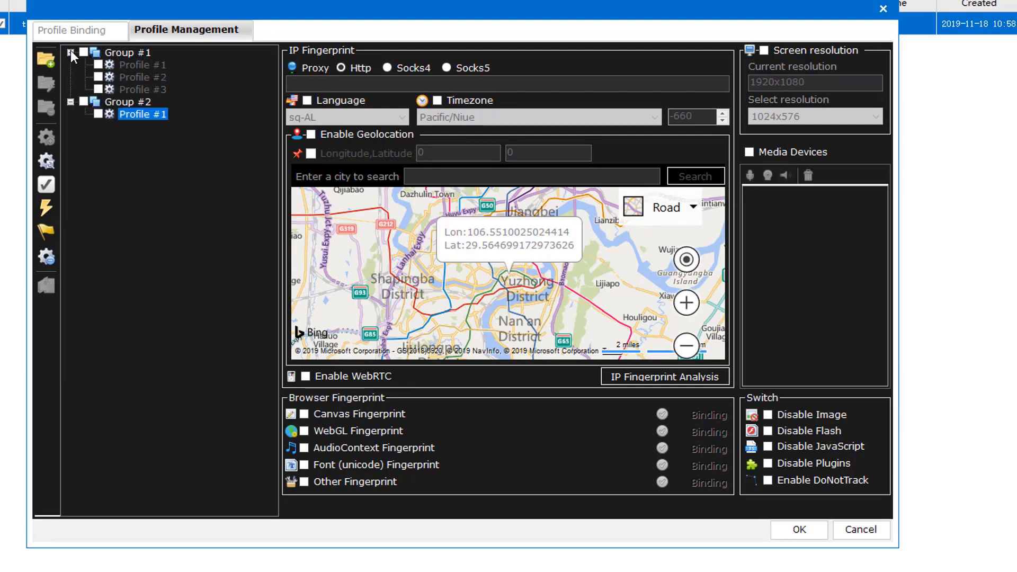
pyautogui.click(138, 67)
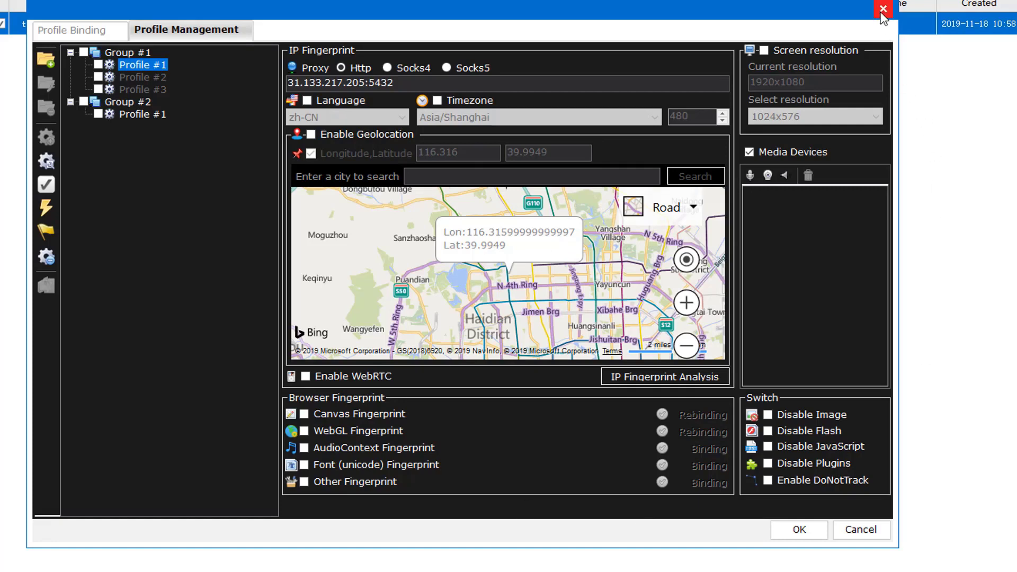
# - Bind all Group #1 profiles sequentially to the amazon accounts category and confirm
pyautogui.click(110, 32)
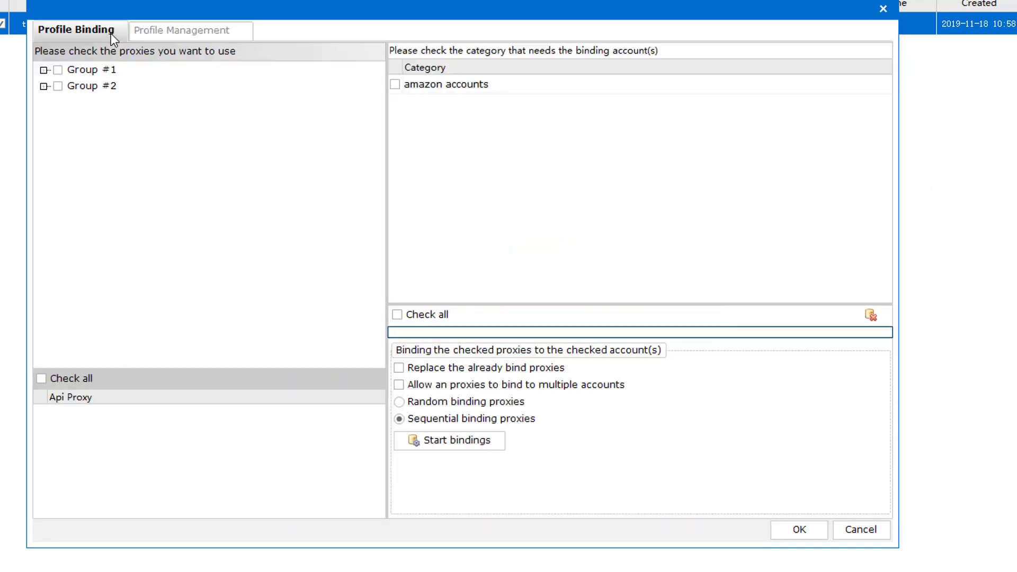
pyautogui.click(44, 70)
pyautogui.click(70, 86)
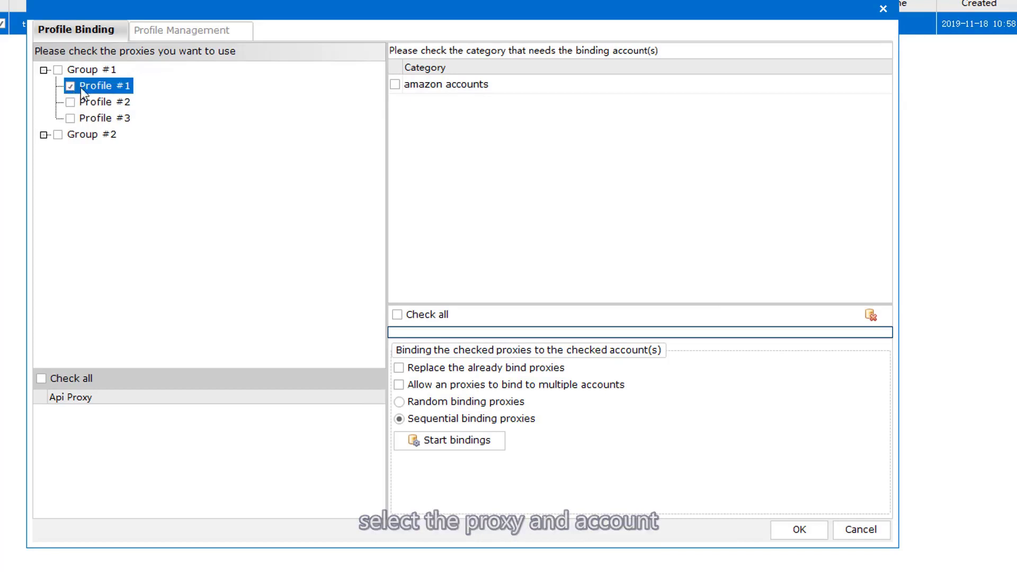
pyautogui.click(402, 85)
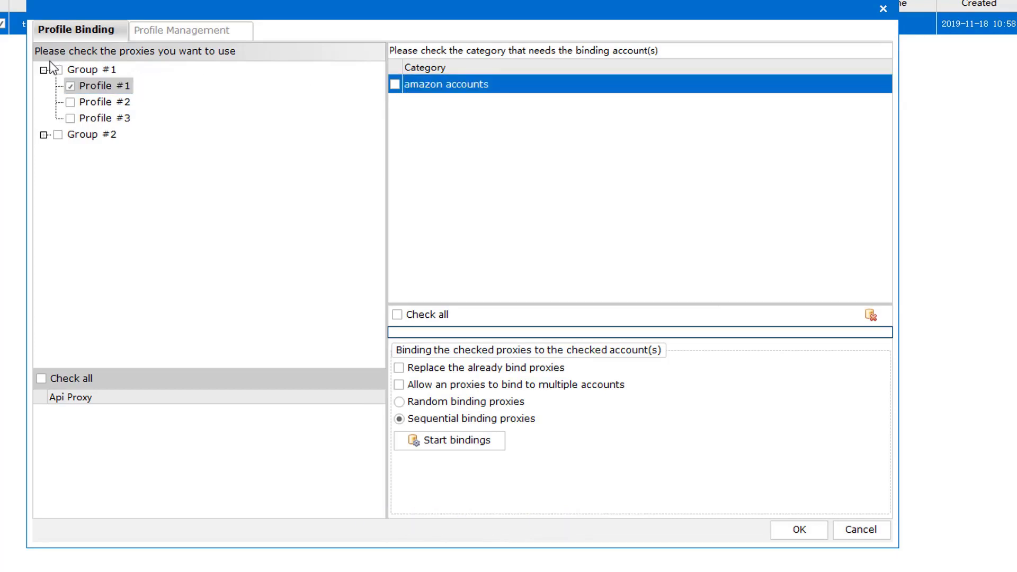
pyautogui.click(58, 70)
pyautogui.click(395, 85)
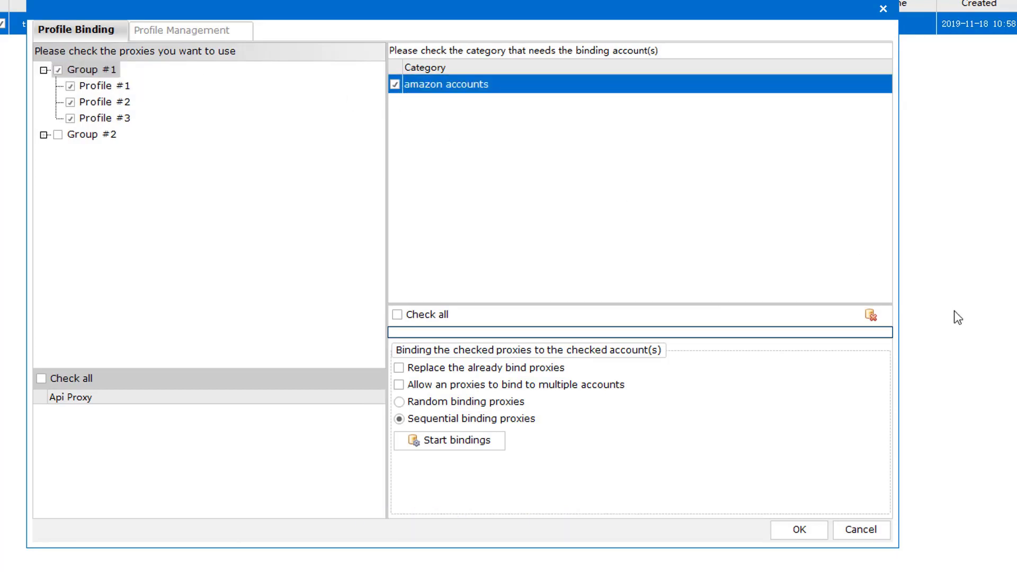
pyautogui.click(424, 440)
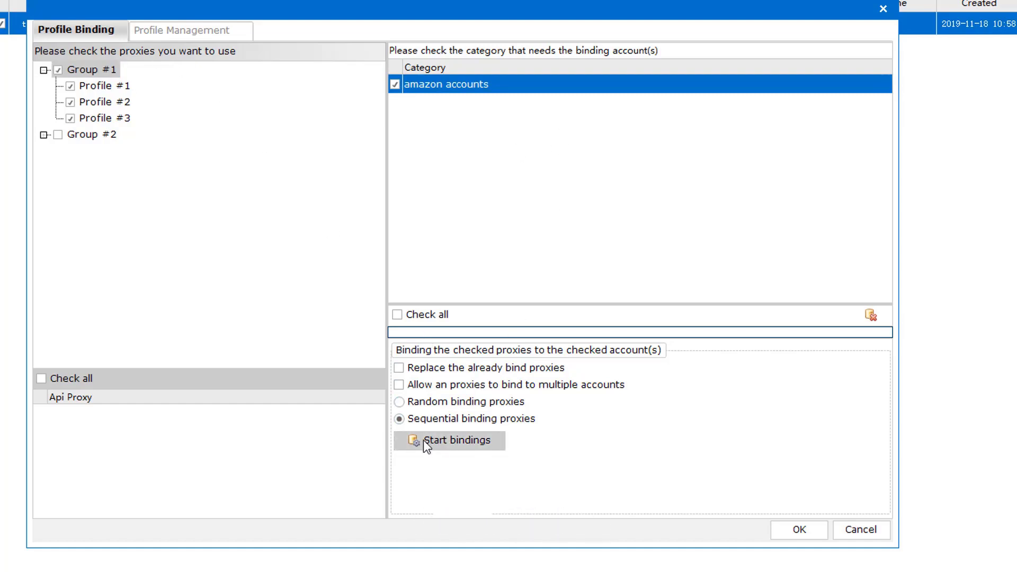
pyautogui.click(802, 536)
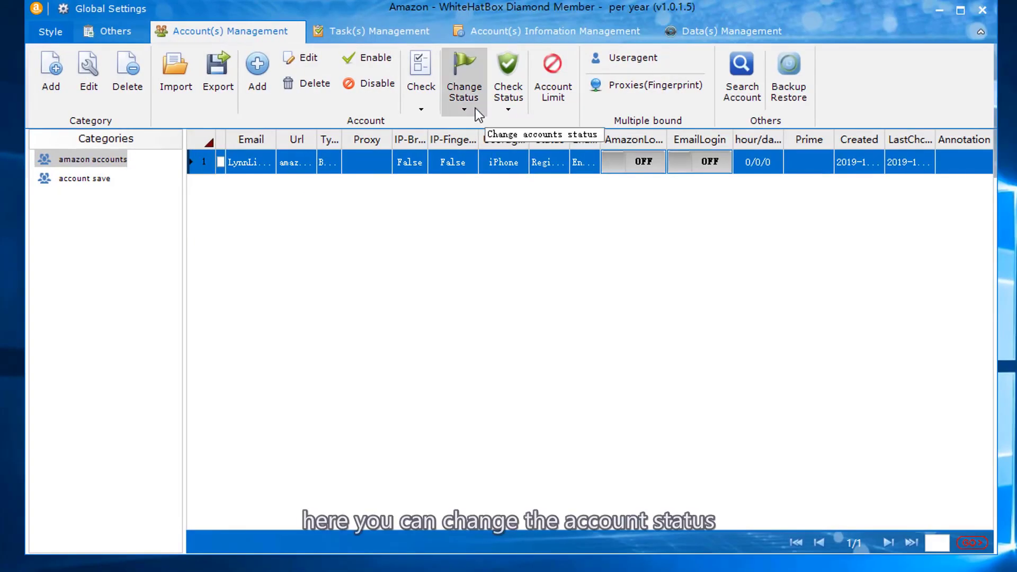
# - Change the account's status to Registered
pyautogui.click(475, 108)
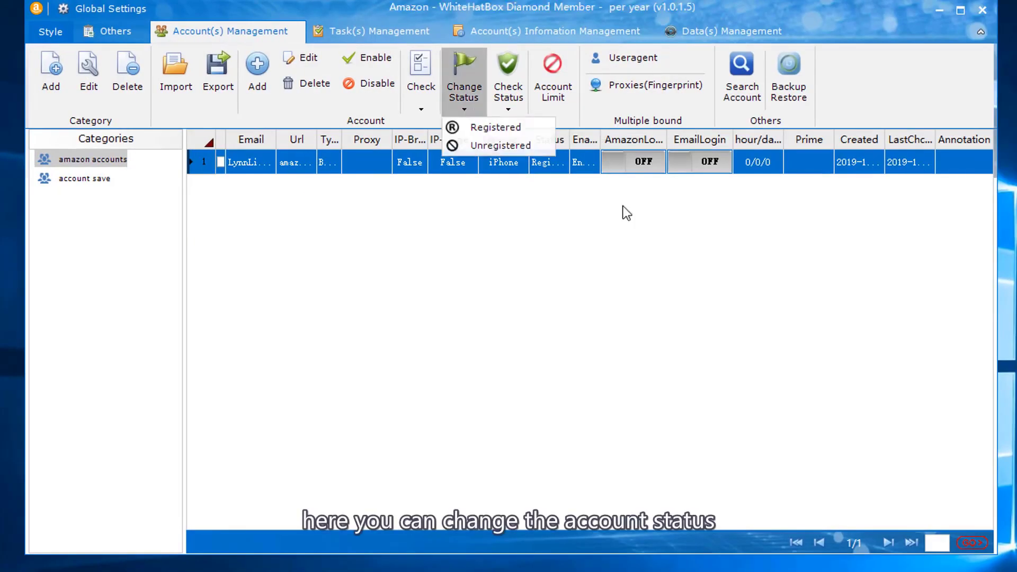
pyautogui.click(487, 127)
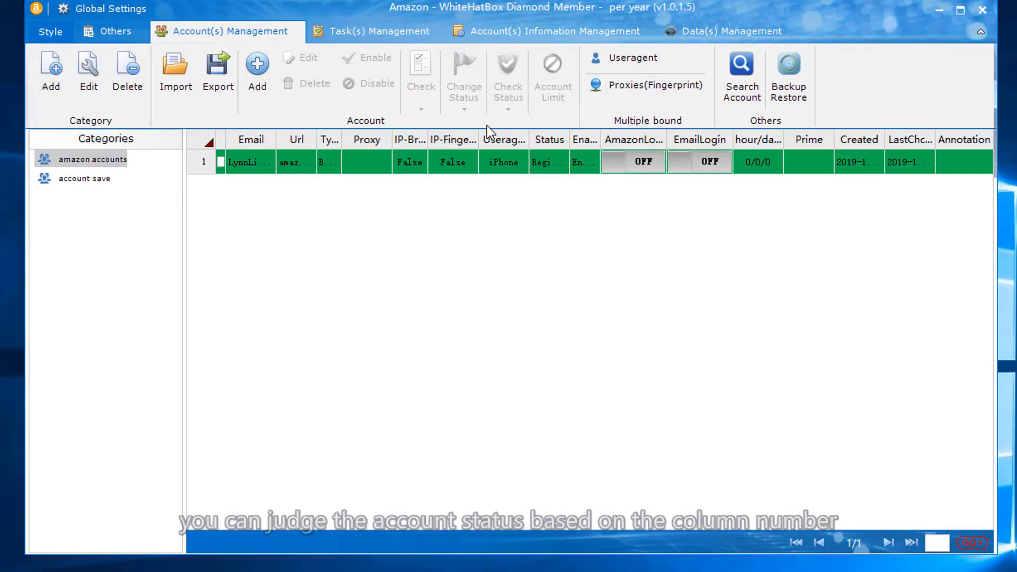
pyautogui.click(493, 161)
# - Review the Checked Settings row colours for check results and close them unchanged
pyautogui.click(506, 108)
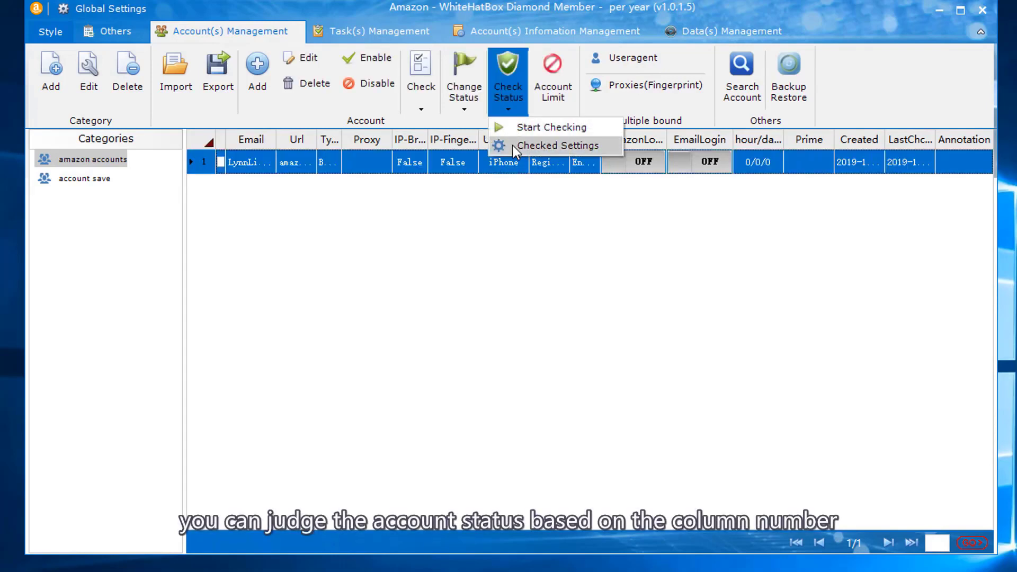
pyautogui.click(513, 145)
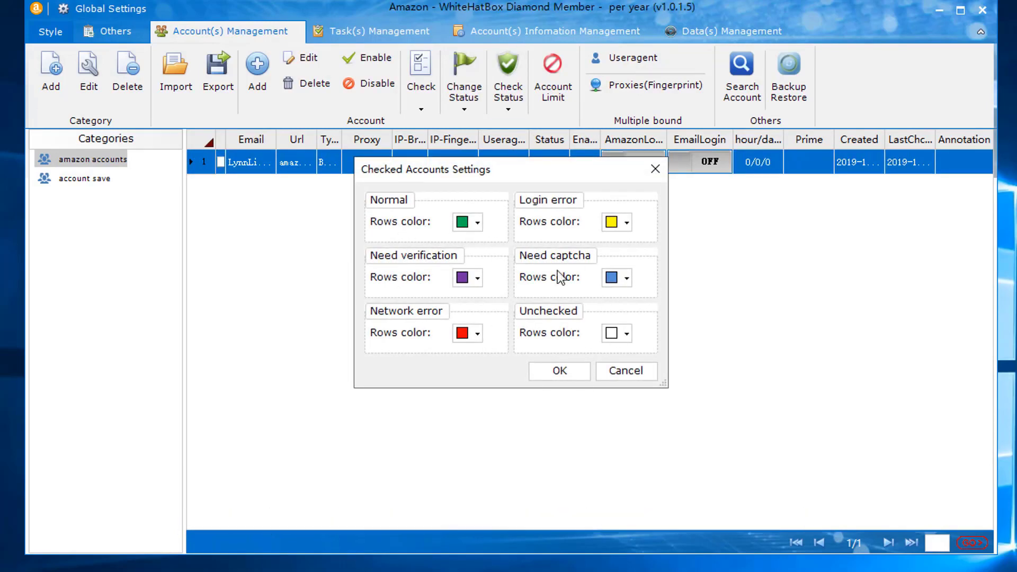
pyautogui.click(634, 370)
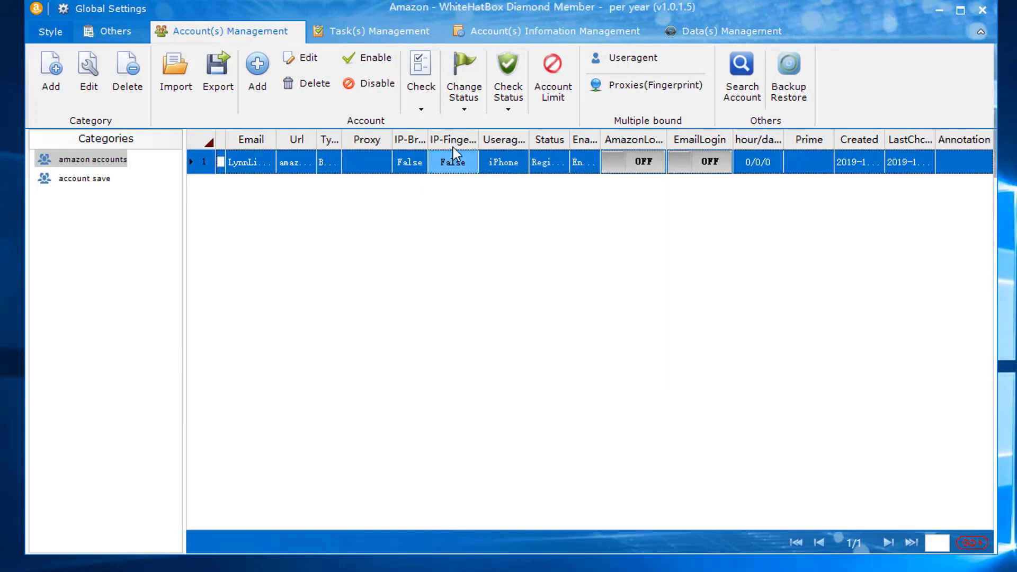
# - Tick all accounts and start a status check on them
pyautogui.click(422, 113)
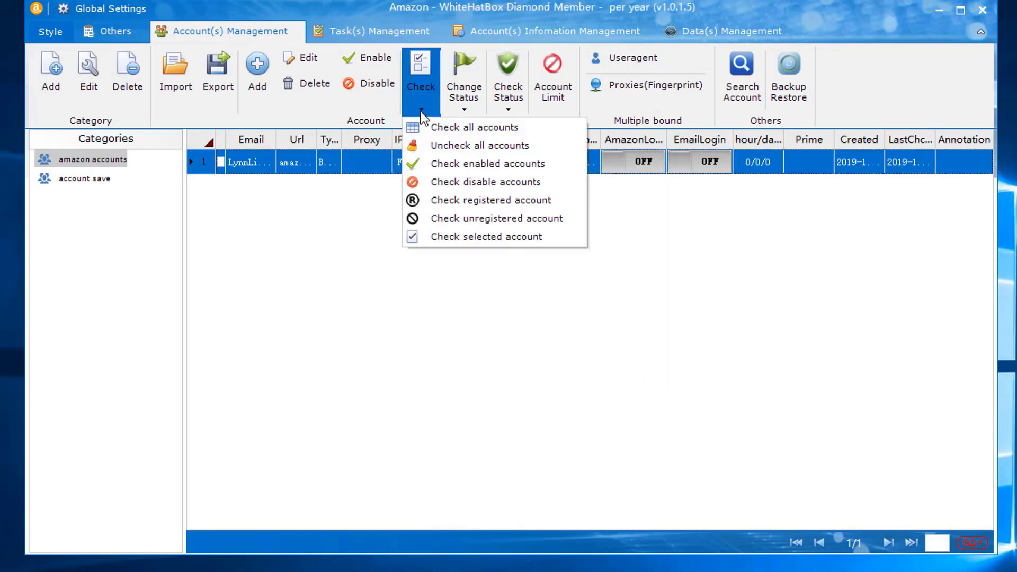
pyautogui.click(457, 129)
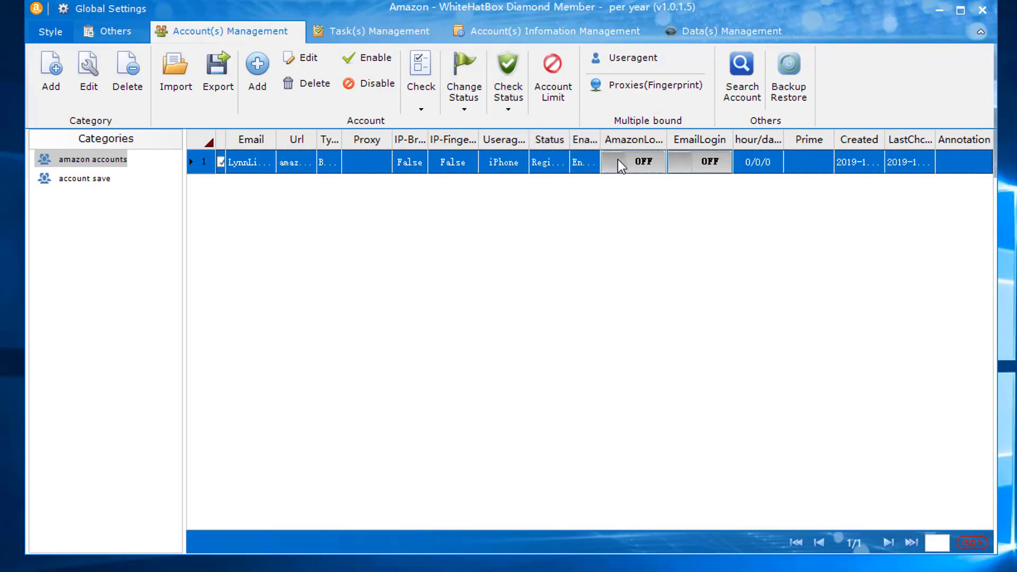
pyautogui.click(508, 100)
pyautogui.click(511, 127)
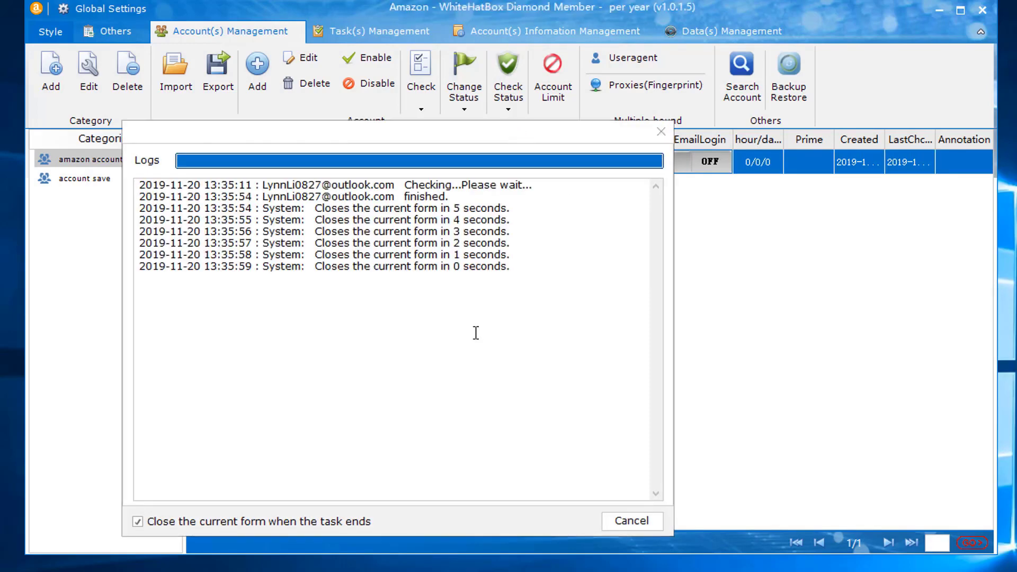
# - Turn AmazonLogin and EmailLogin to ON after glancing at the check-result row colours
pyautogui.click(508, 85)
pyautogui.click(523, 149)
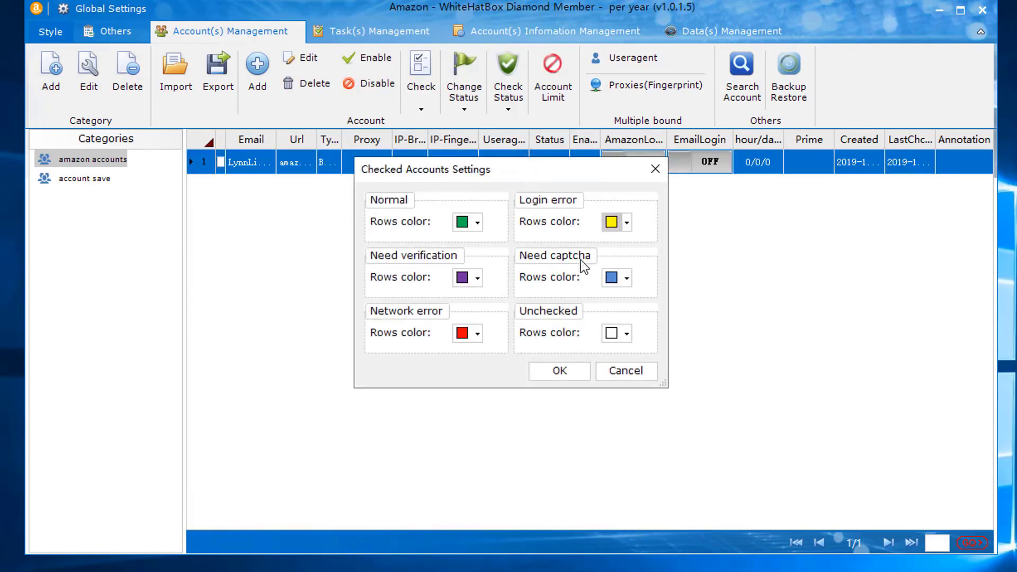
pyautogui.click(566, 368)
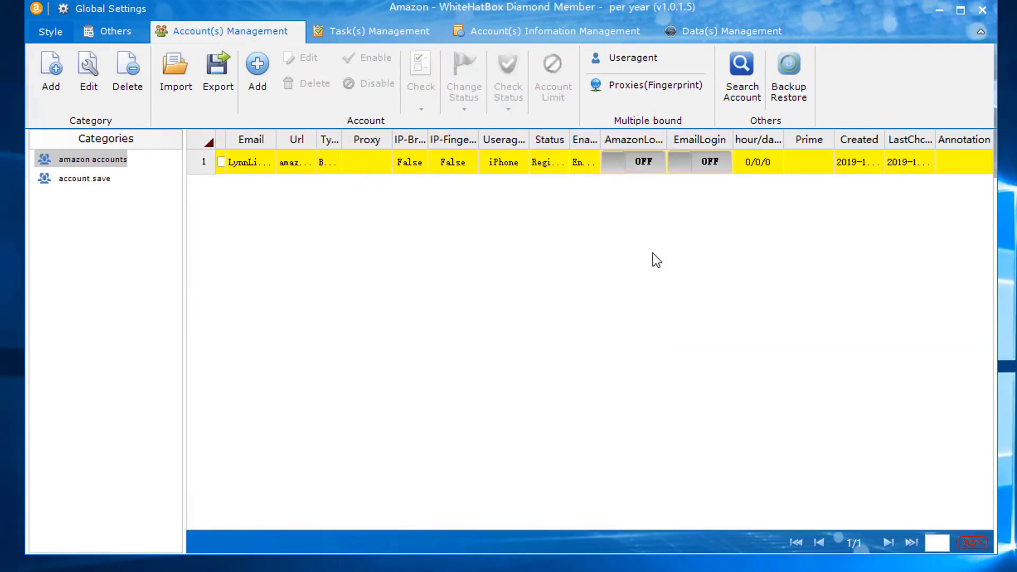
pyautogui.click(640, 166)
pyautogui.click(719, 167)
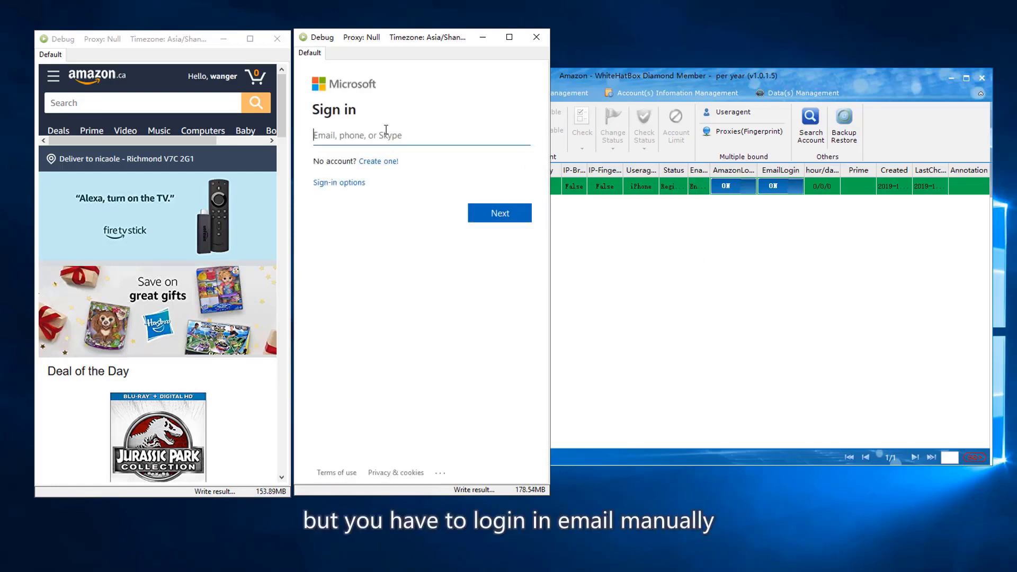
# - Enter the account's Outlook email address on the Microsoft sign-in page and submit it
pyautogui.click(387, 130)
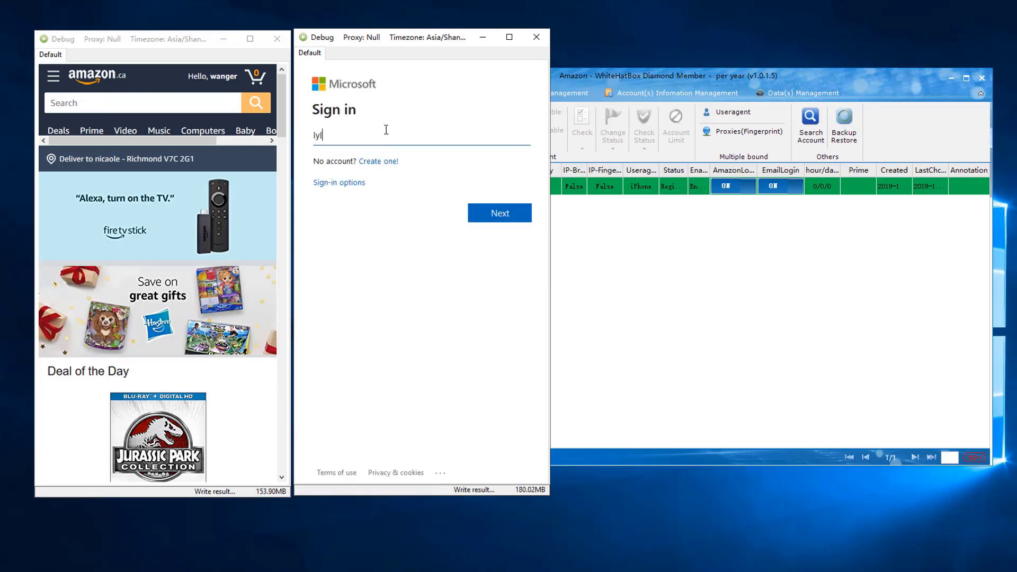
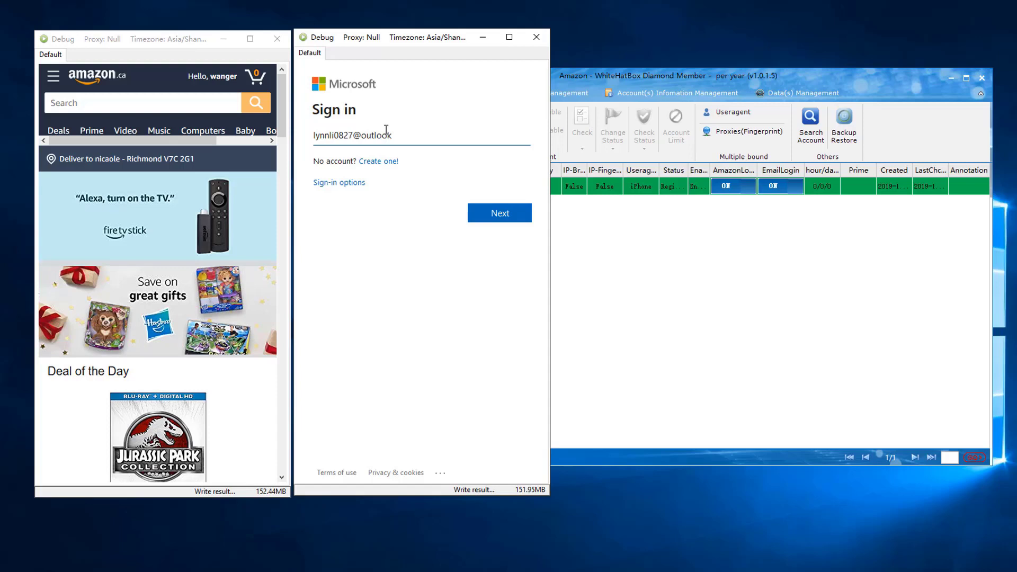
pyautogui.press('Return')
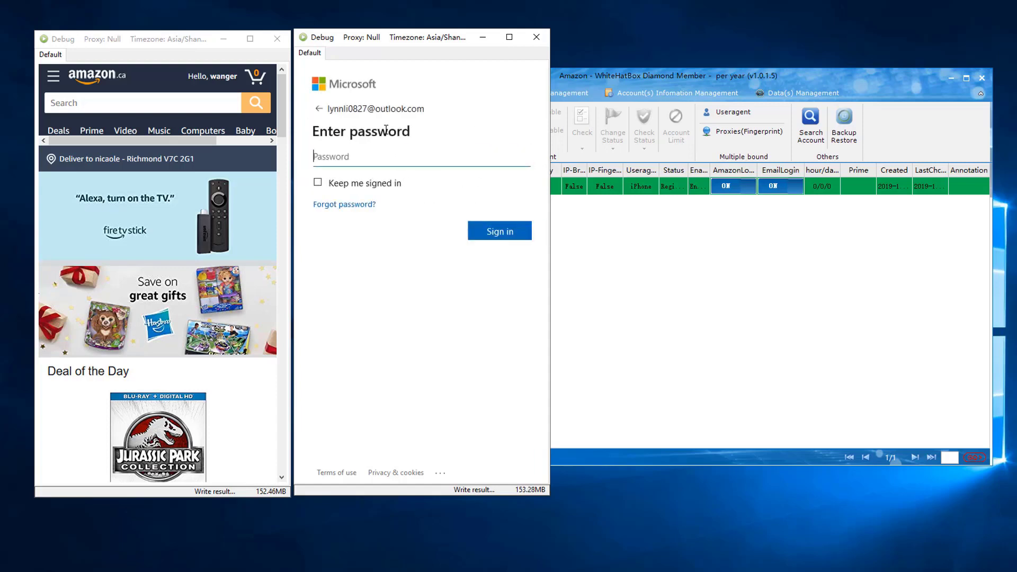
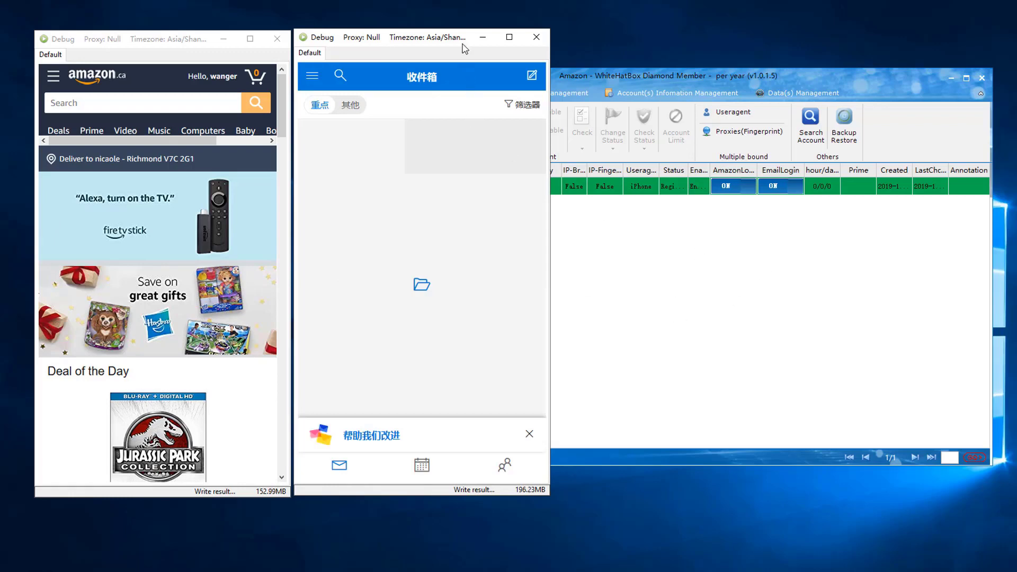
# - Hide the browser windows and start a new RegisterAccount task named 'create accounts'
pyautogui.click(482, 37)
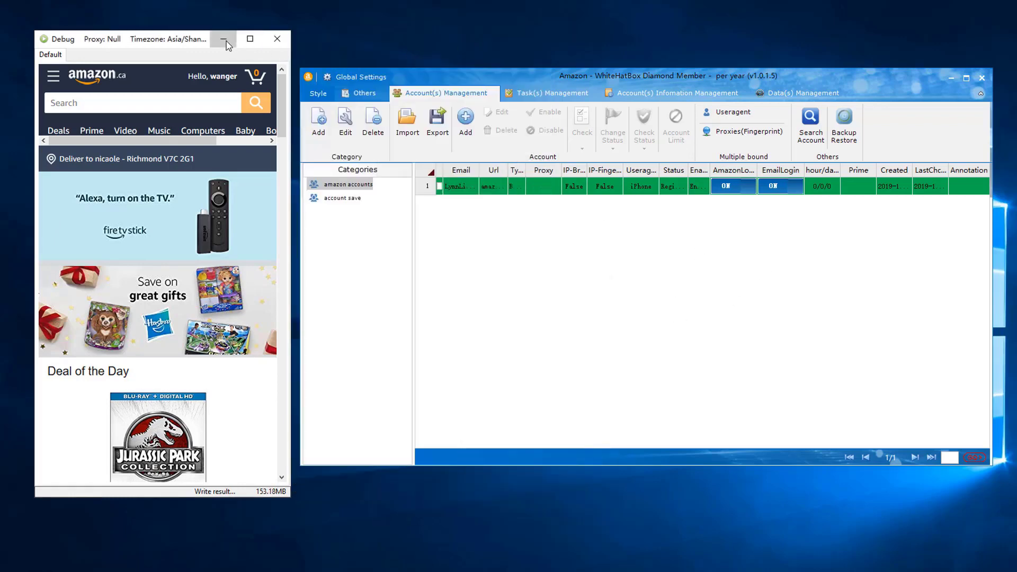
pyautogui.click(224, 40)
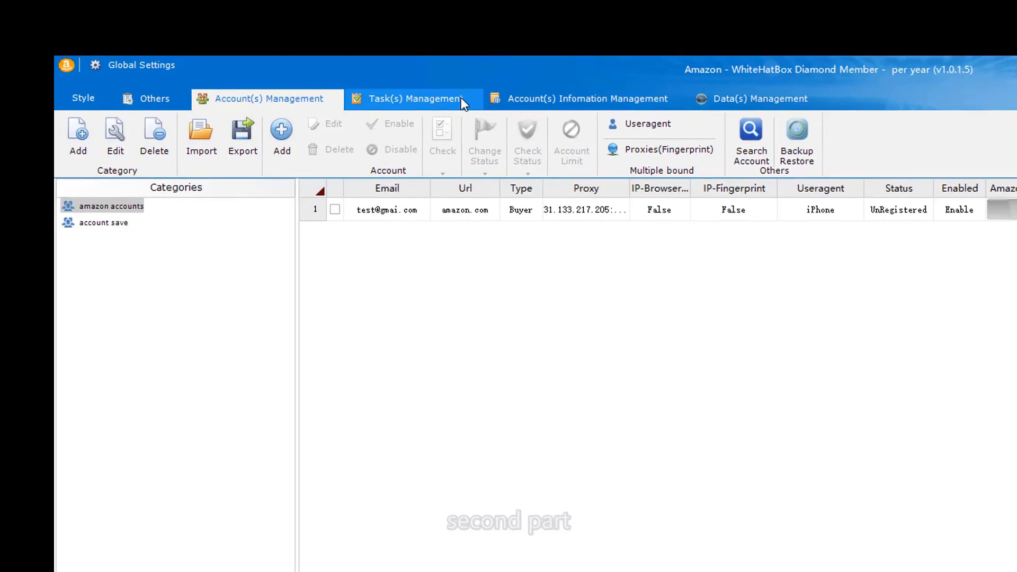
pyautogui.click(460, 97)
pyautogui.click(21, 69)
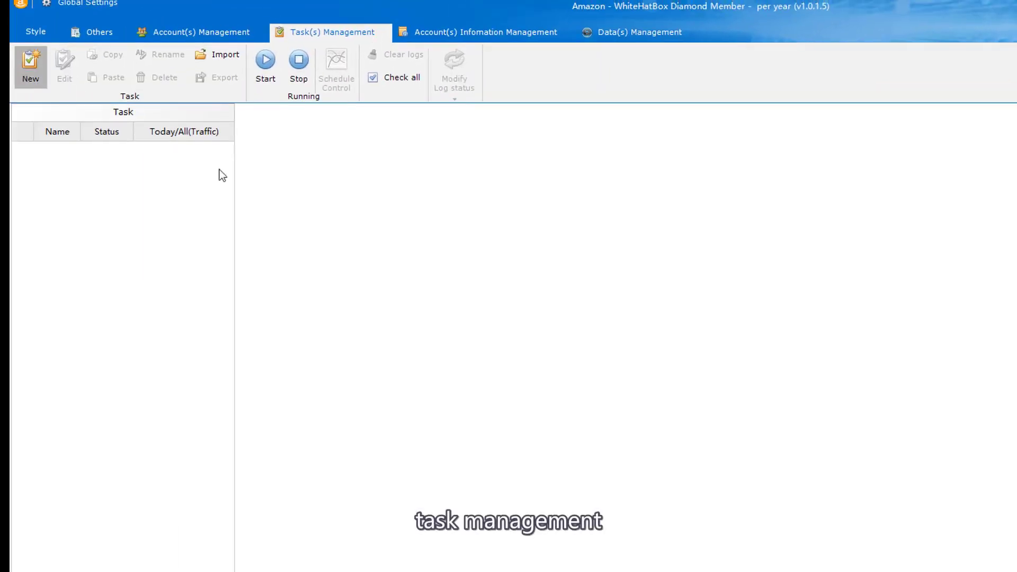
pyautogui.write('crea')
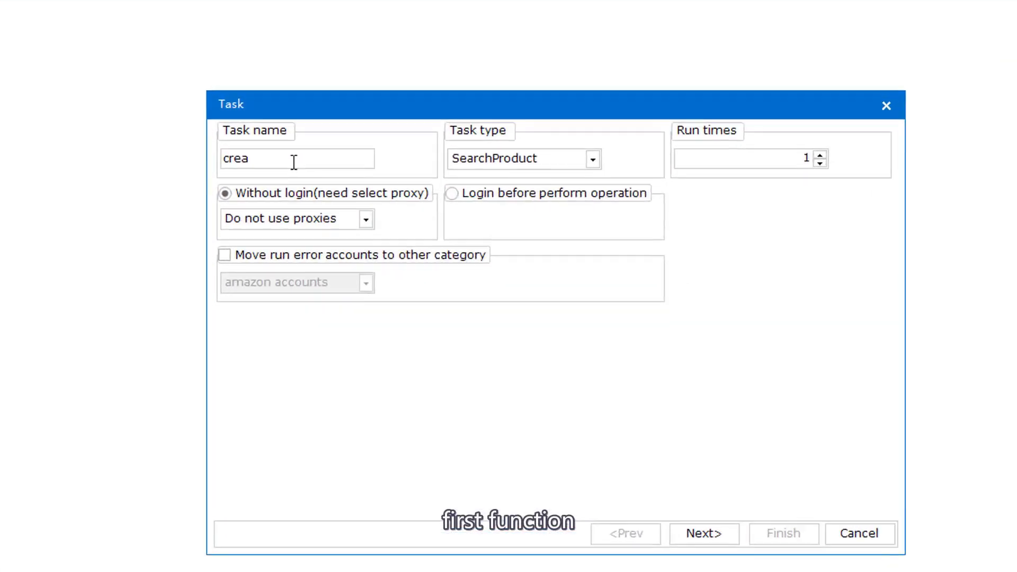
pyautogui.write('t')
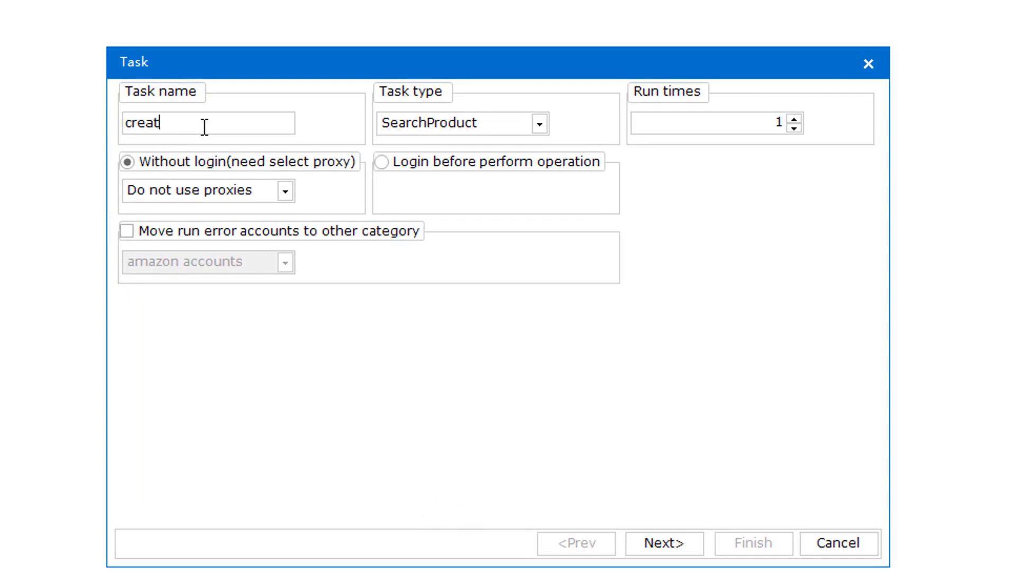
pyautogui.write('e')
pyautogui.write(' accounts')
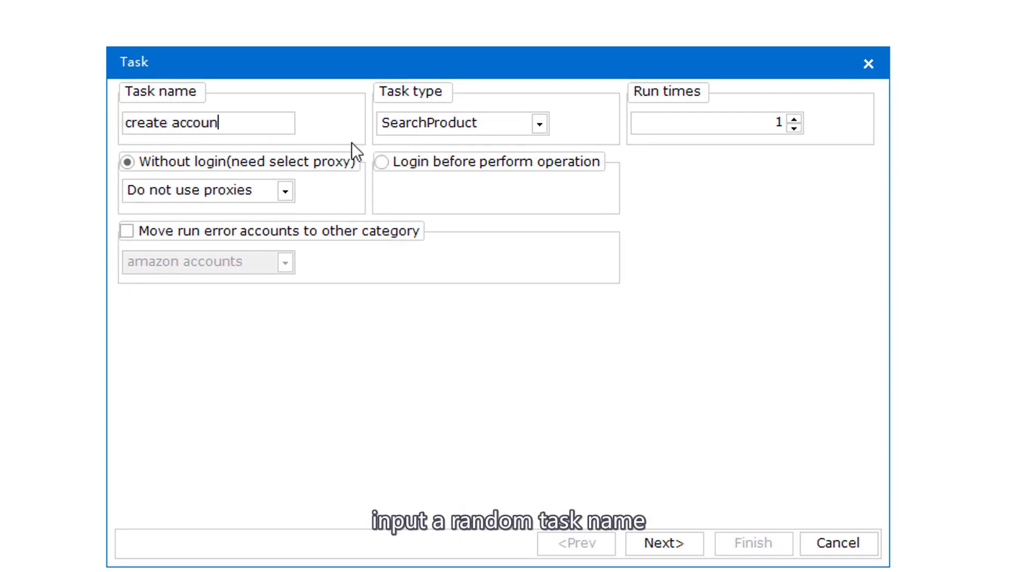
pyautogui.click(440, 118)
pyautogui.click(448, 179)
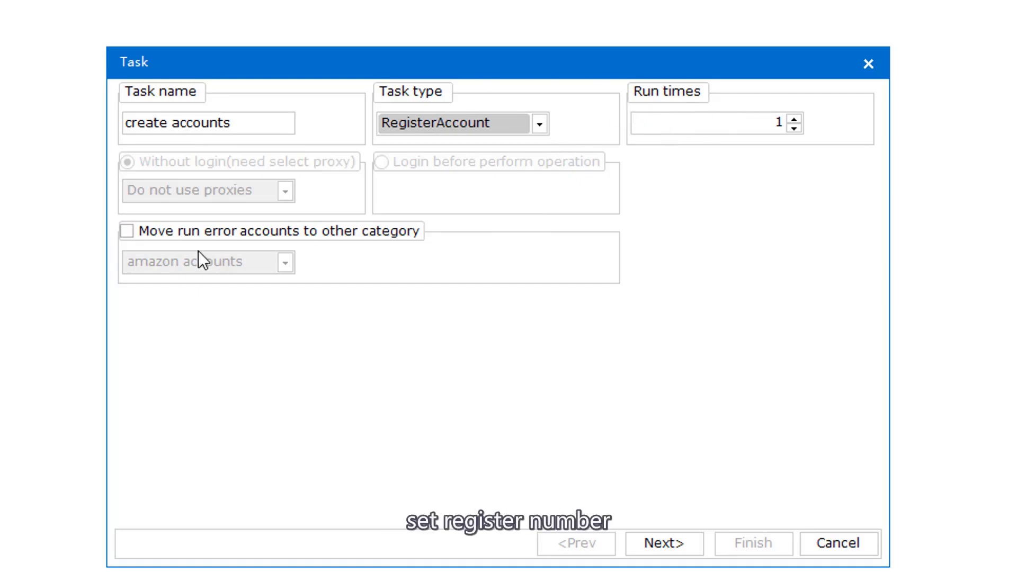
# - Have failed accounts moved to a separate category
pyautogui.click(339, 236)
pyautogui.click(256, 256)
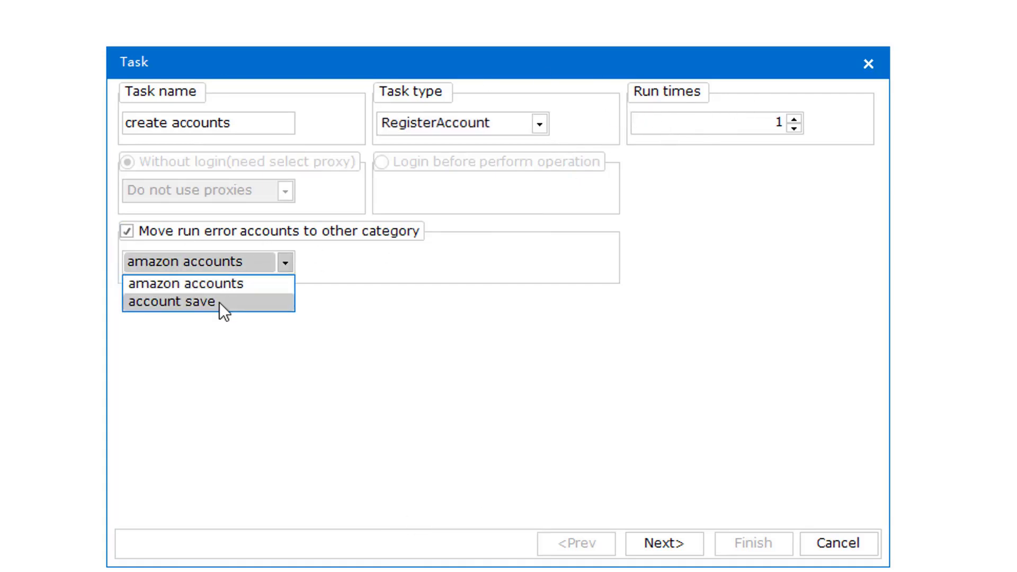
pyautogui.click(227, 282)
# - Keep amazon.com as the website and take account details from the amazon accounts category
pyautogui.click(684, 543)
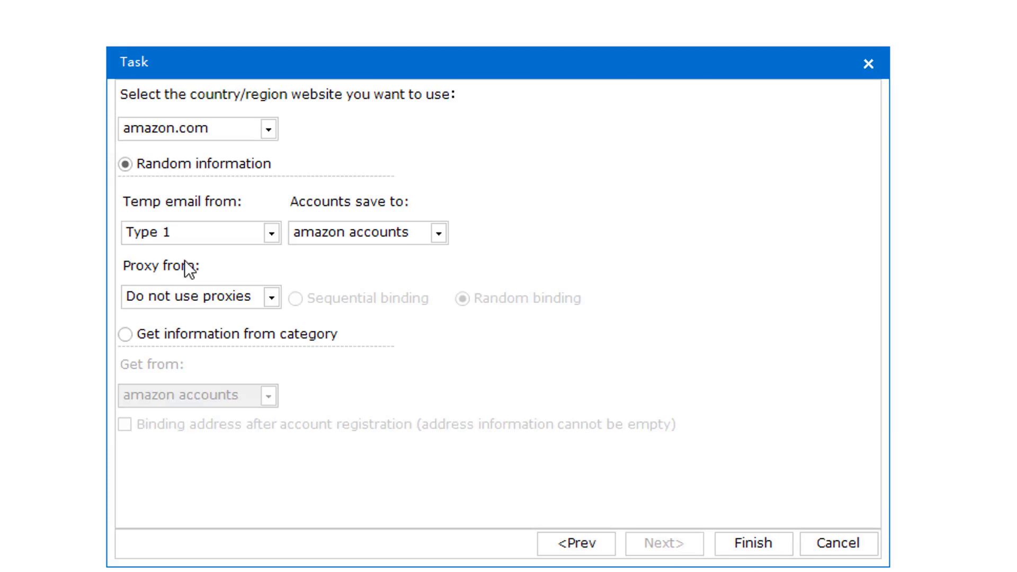
pyautogui.click(183, 129)
pyautogui.click(339, 132)
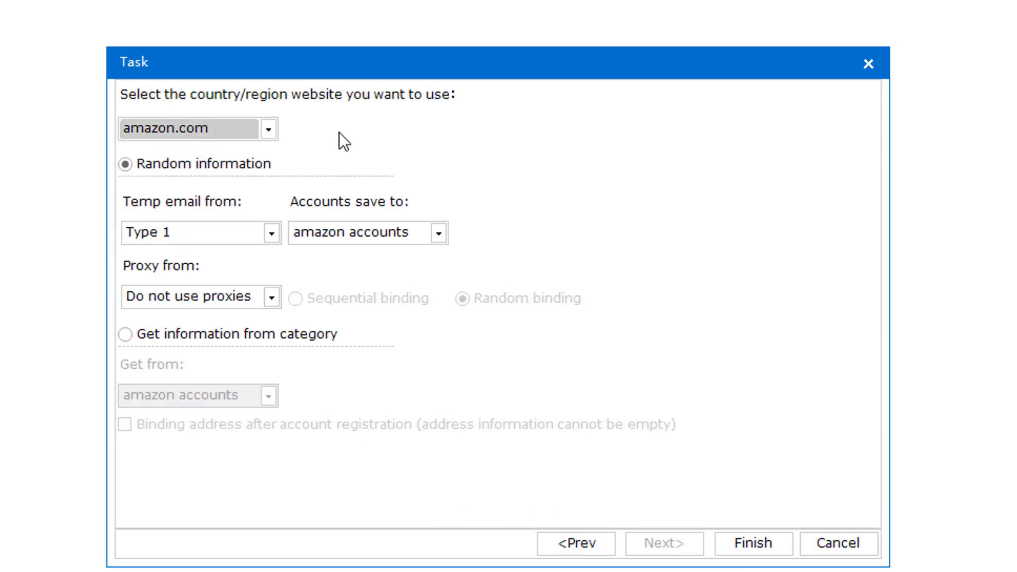
pyautogui.click(126, 333)
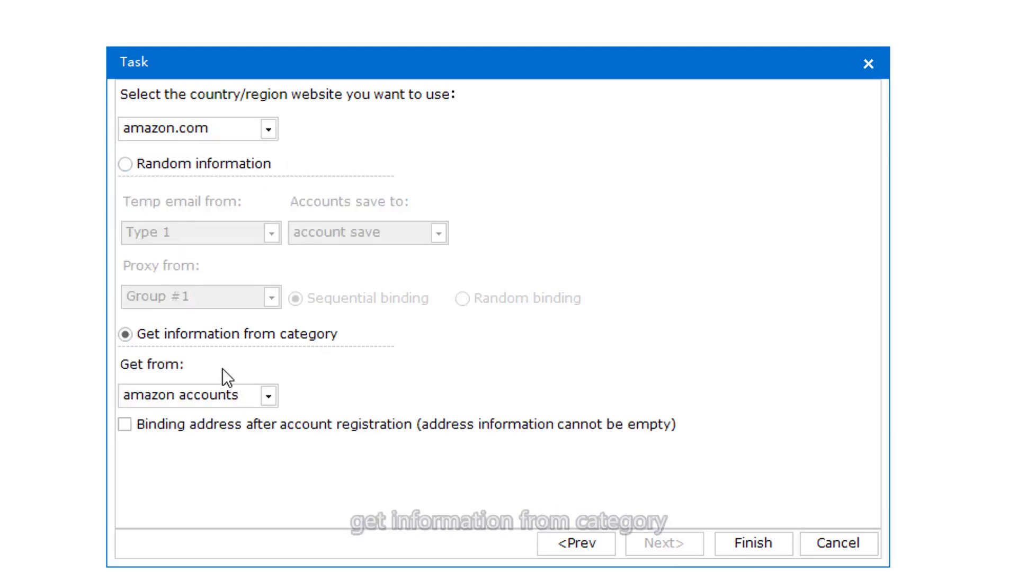
pyautogui.click(198, 396)
pyautogui.click(198, 395)
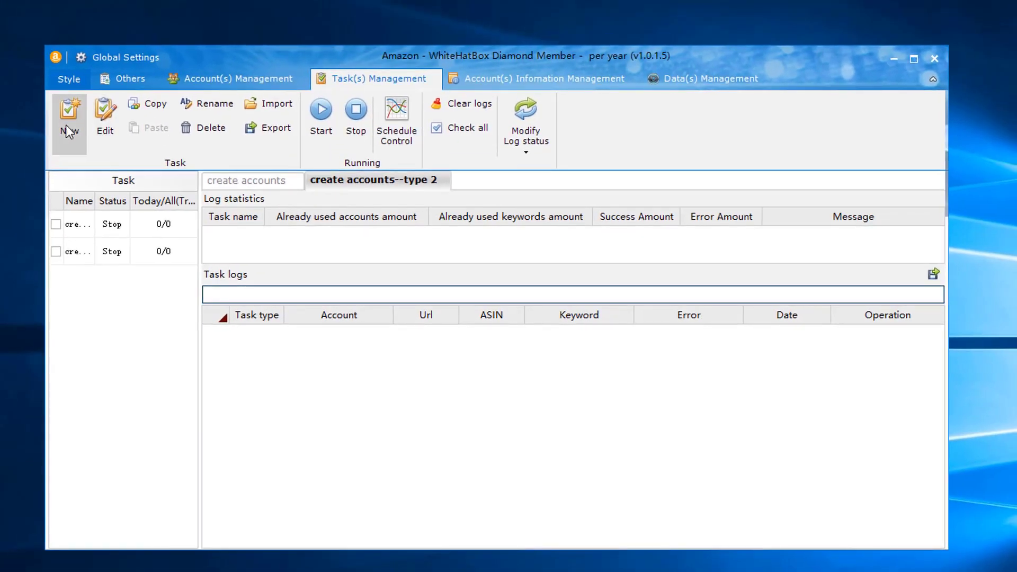
pyautogui.click(66, 125)
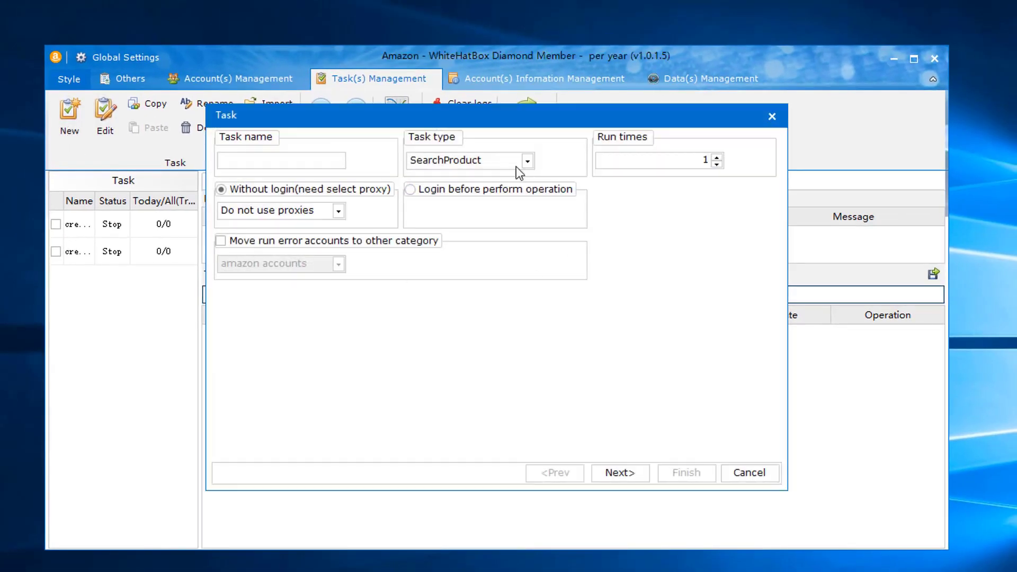
pyautogui.click(488, 160)
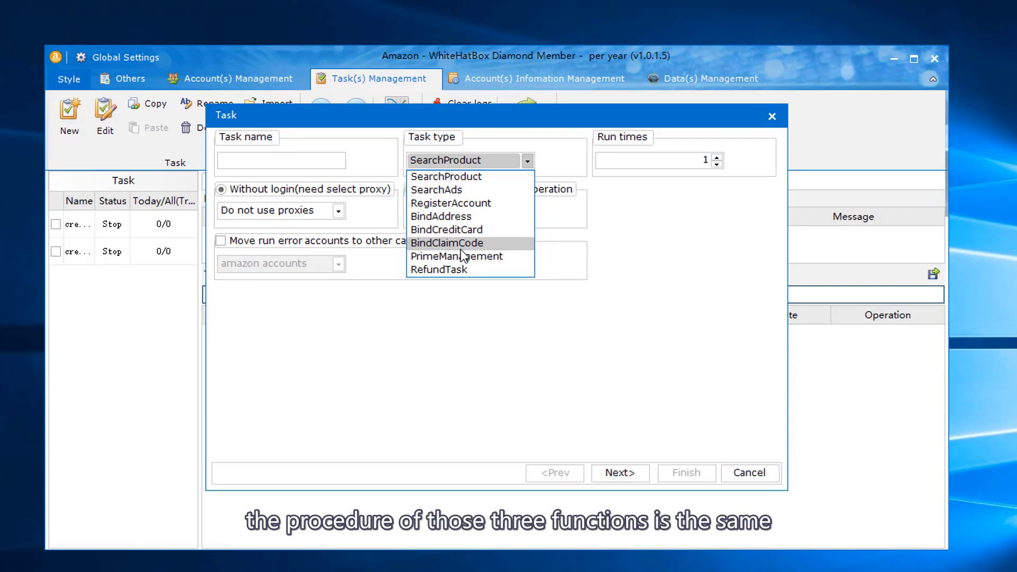
pyautogui.click(763, 476)
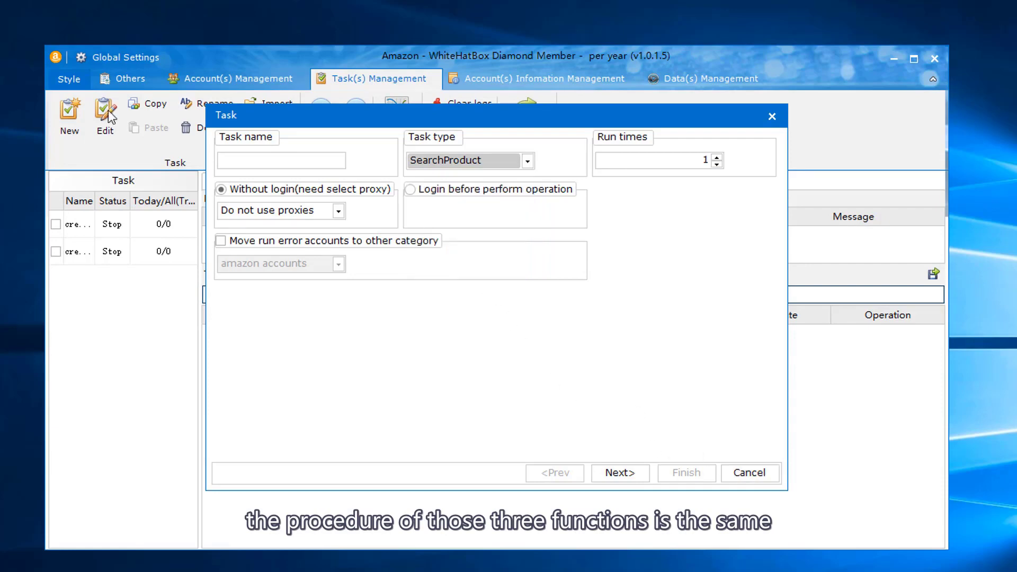
pyautogui.click(754, 467)
pyautogui.click(251, 77)
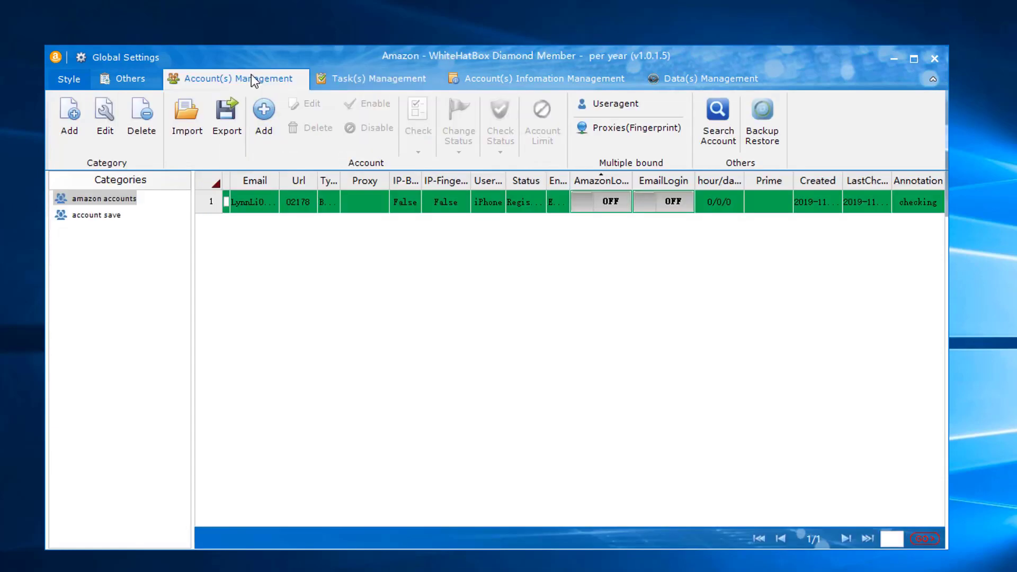
pyautogui.click(255, 197)
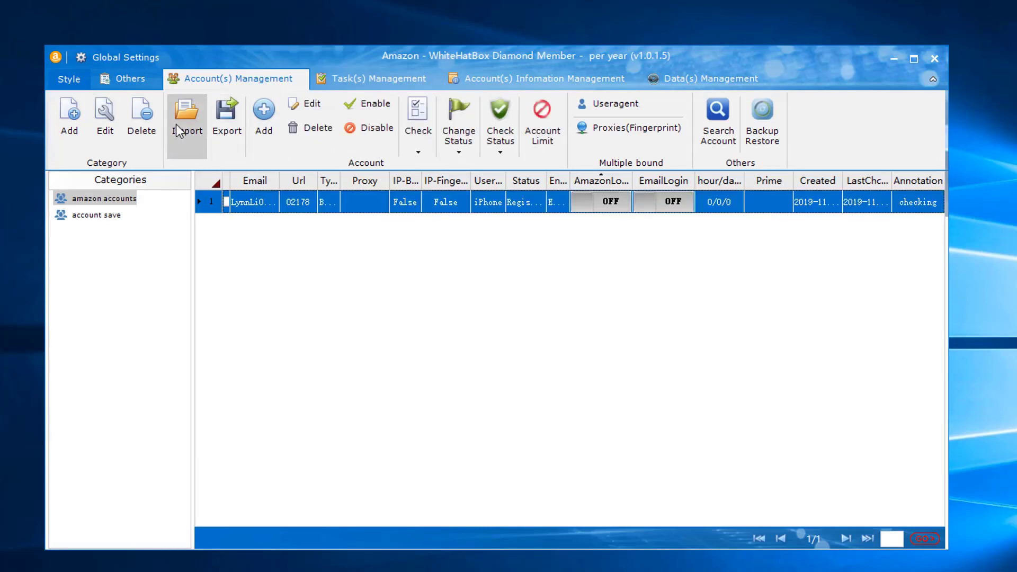
pyautogui.click(307, 103)
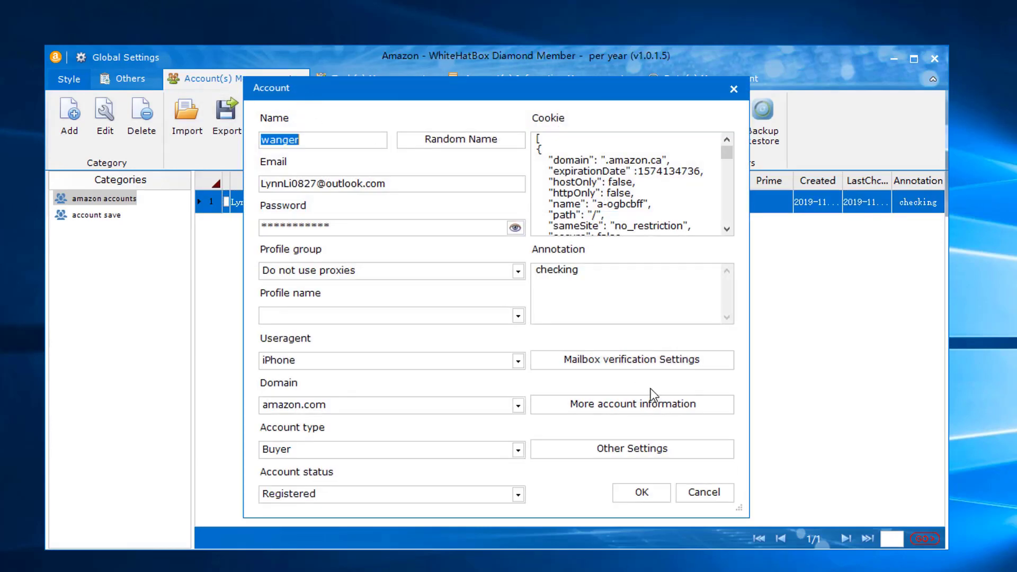
pyautogui.click(644, 405)
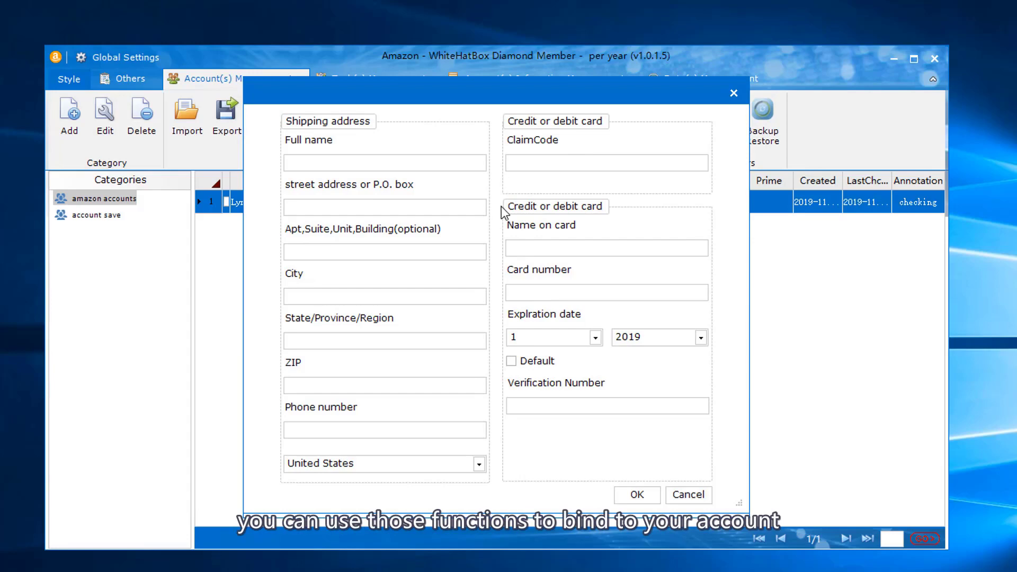
pyautogui.click(697, 496)
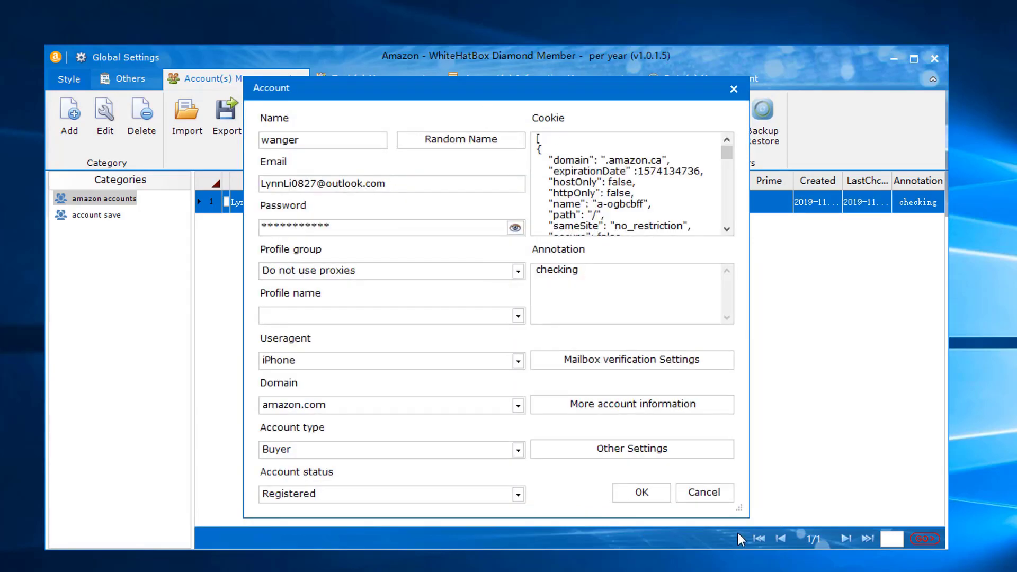
pyautogui.click(704, 492)
# - Create a BindAddress task named 'bind' for the amazon accounts category and tick it in the list
pyautogui.click(357, 75)
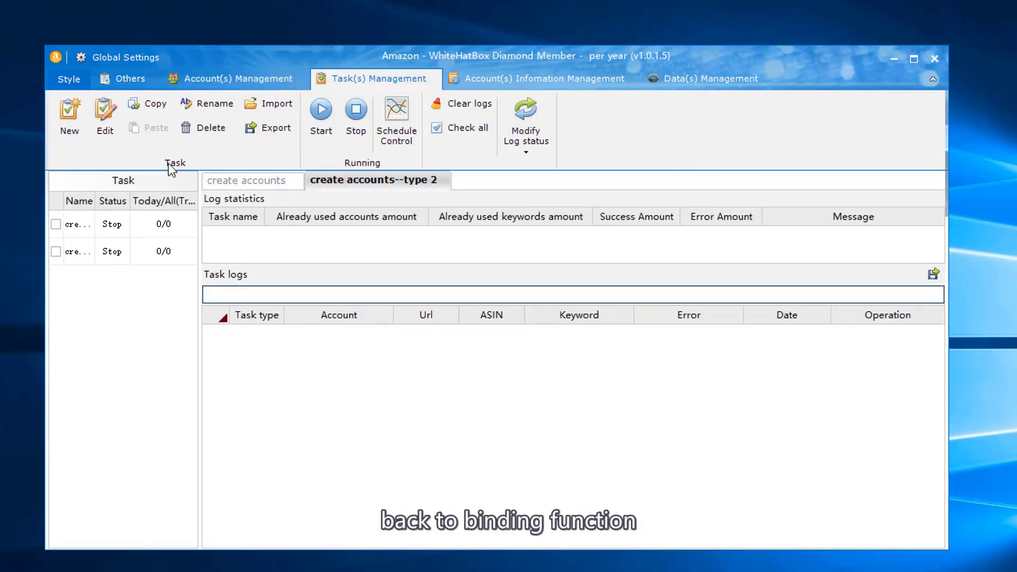
pyautogui.click(75, 110)
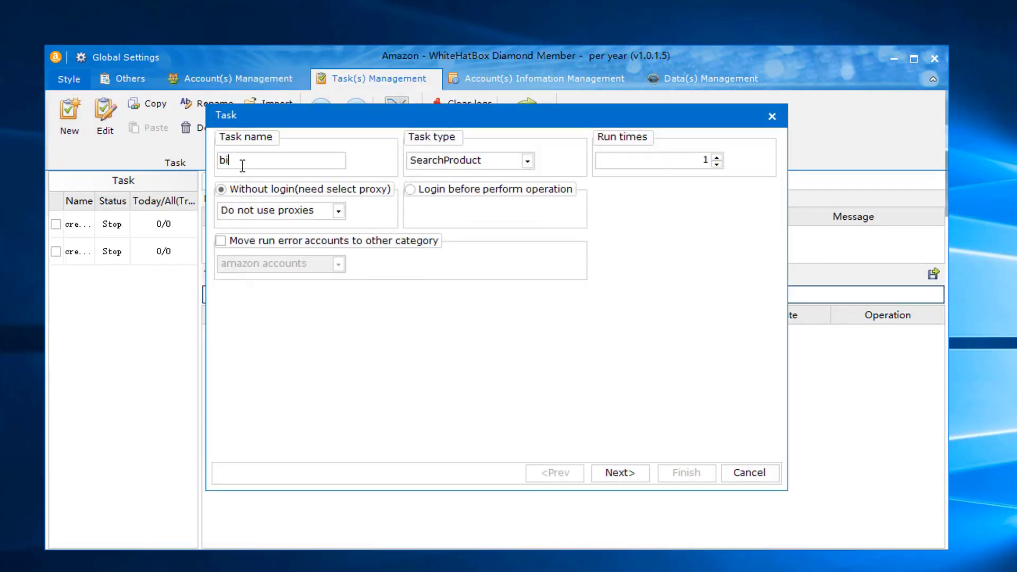
pyautogui.click(450, 164)
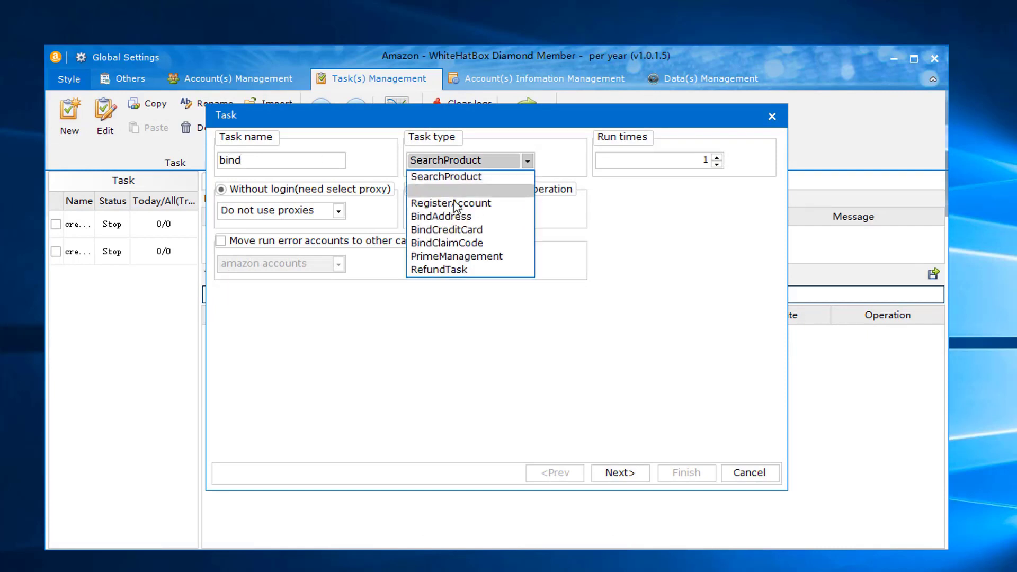
pyautogui.click(442, 215)
pyautogui.click(634, 471)
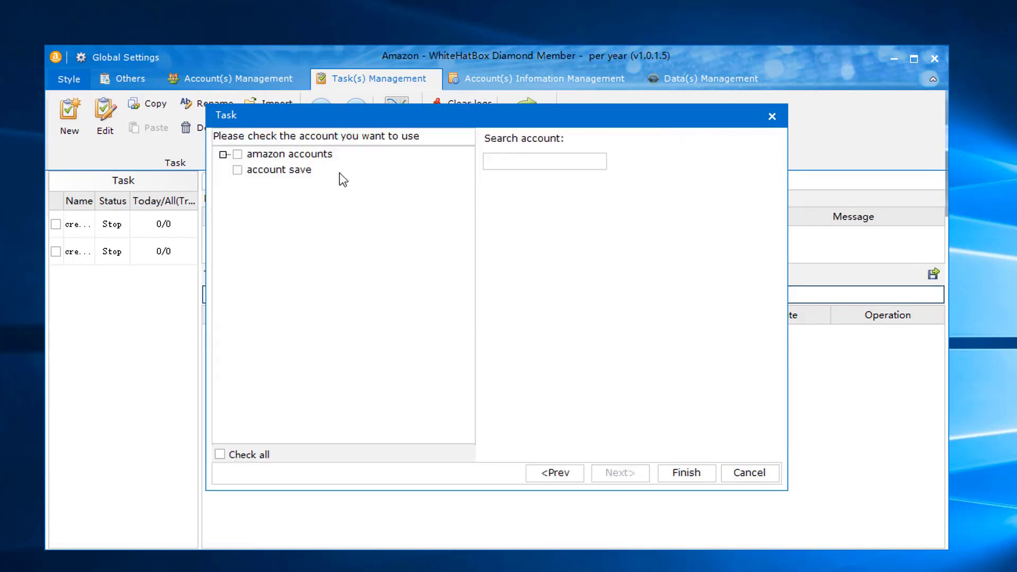
pyautogui.click(237, 154)
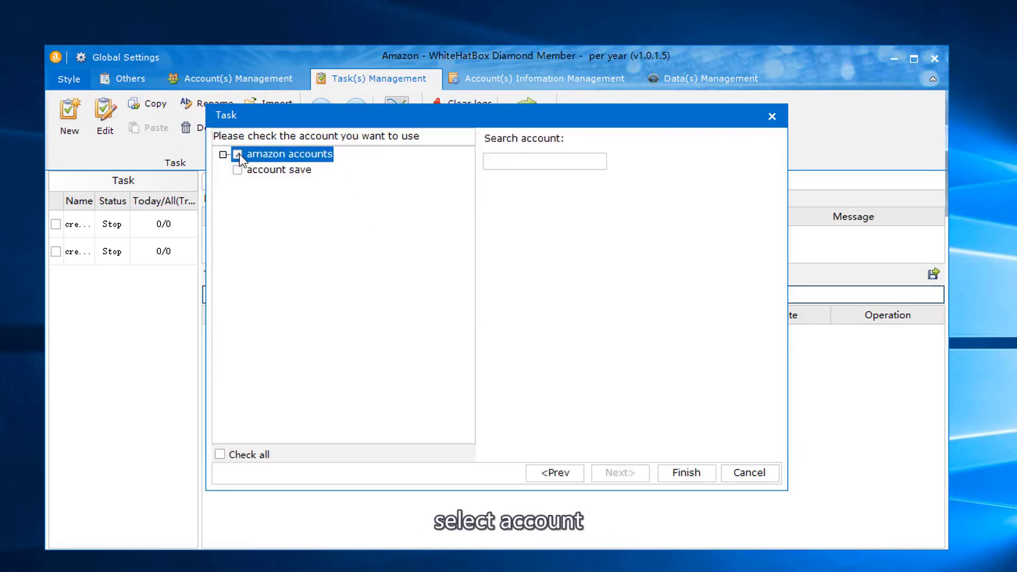
pyautogui.click(690, 475)
pyautogui.click(63, 280)
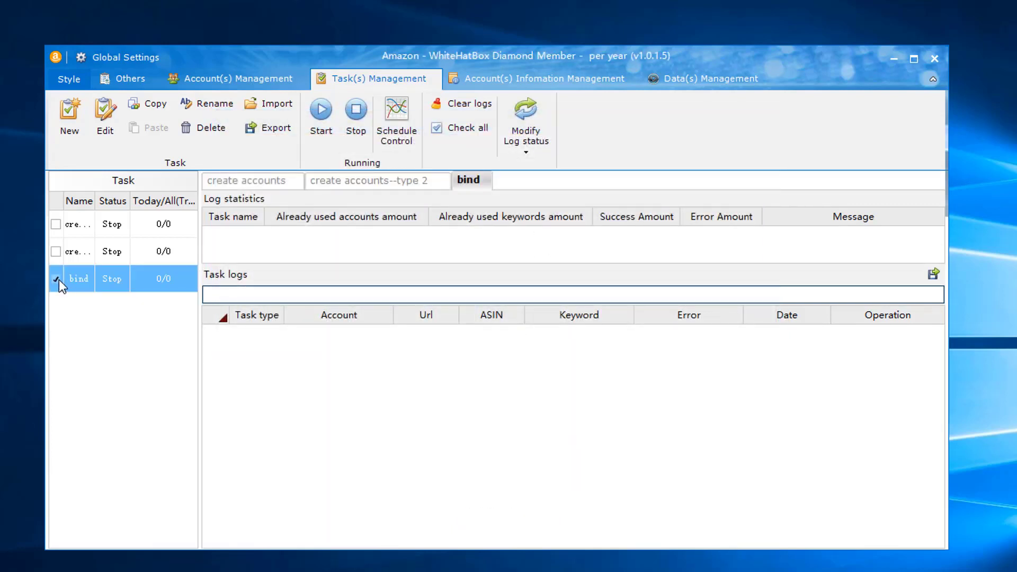
pyautogui.click(56, 279)
# - Start a new SearchProduct task that logs in first and uses the amazon accounts group
pyautogui.click(74, 130)
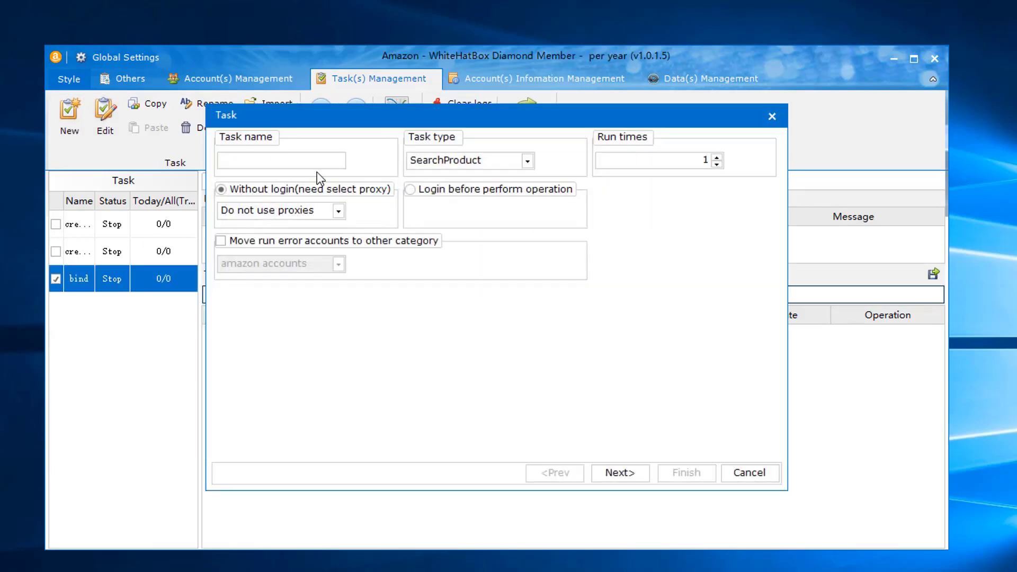
pyautogui.click(465, 161)
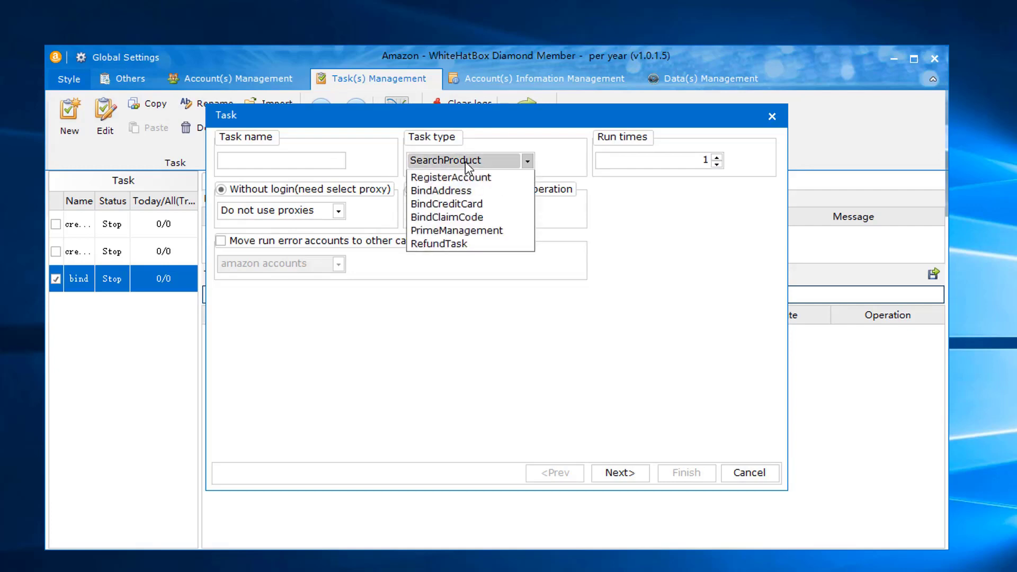
pyautogui.click(464, 176)
pyautogui.click(265, 160)
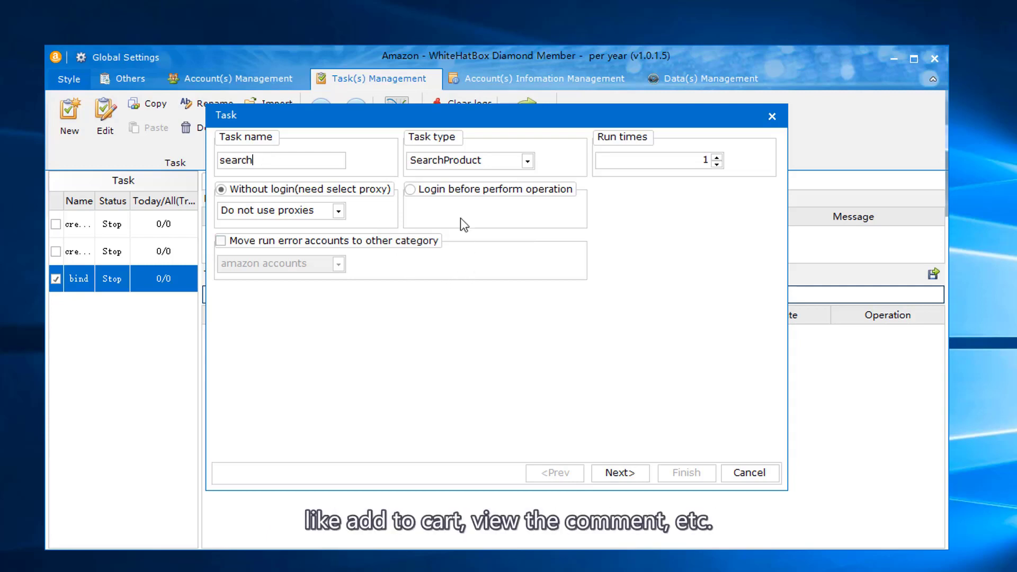
pyautogui.click(420, 194)
pyautogui.click(635, 479)
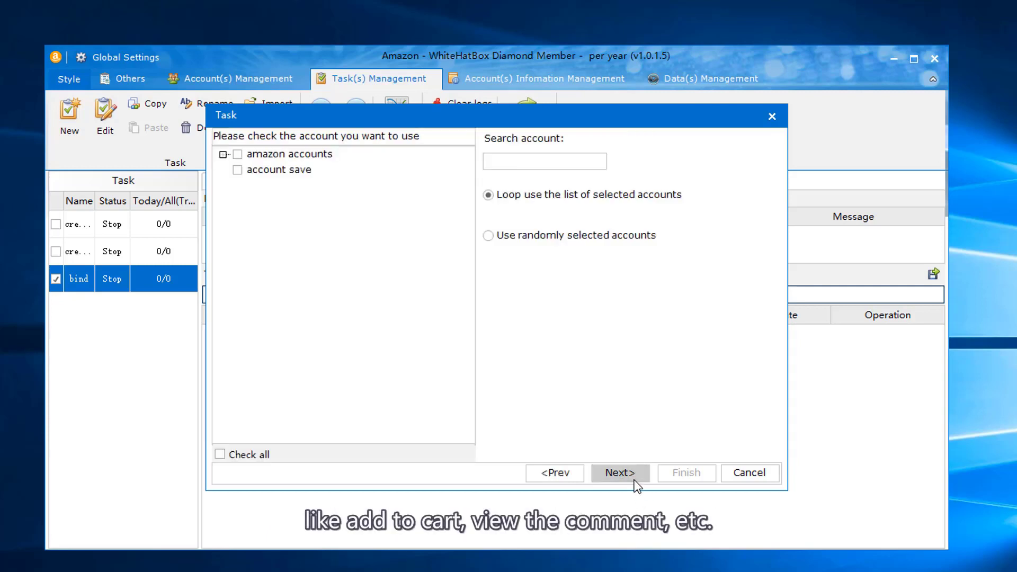
pyautogui.click(237, 154)
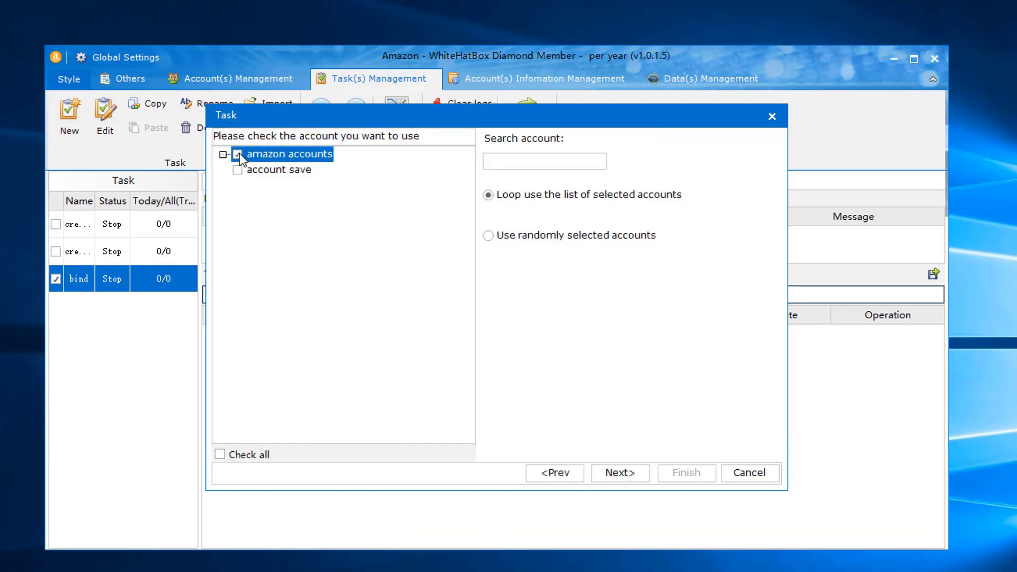
pyautogui.click(617, 472)
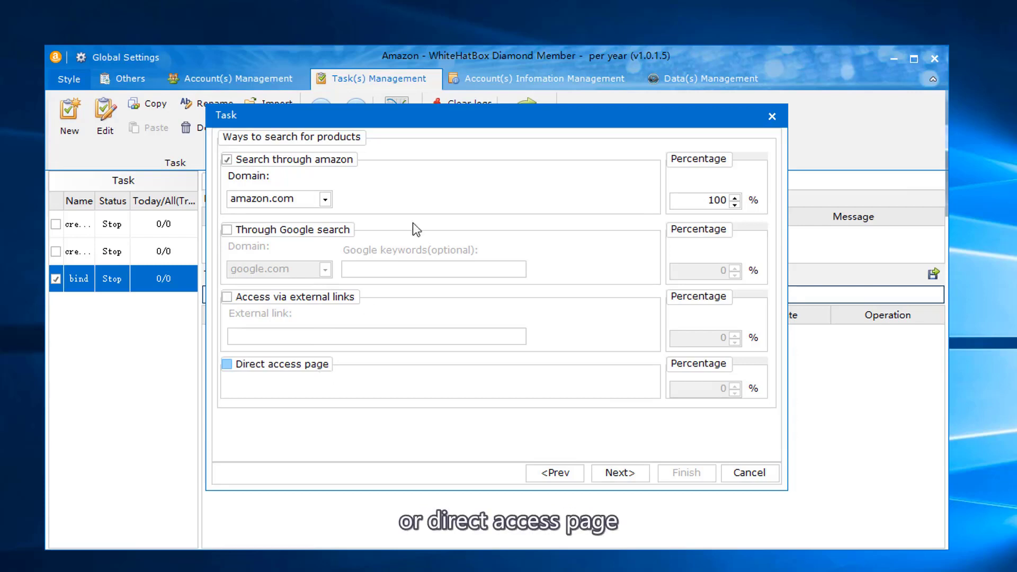
# - Set the product search domain to amazon.ca
pyautogui.click(626, 473)
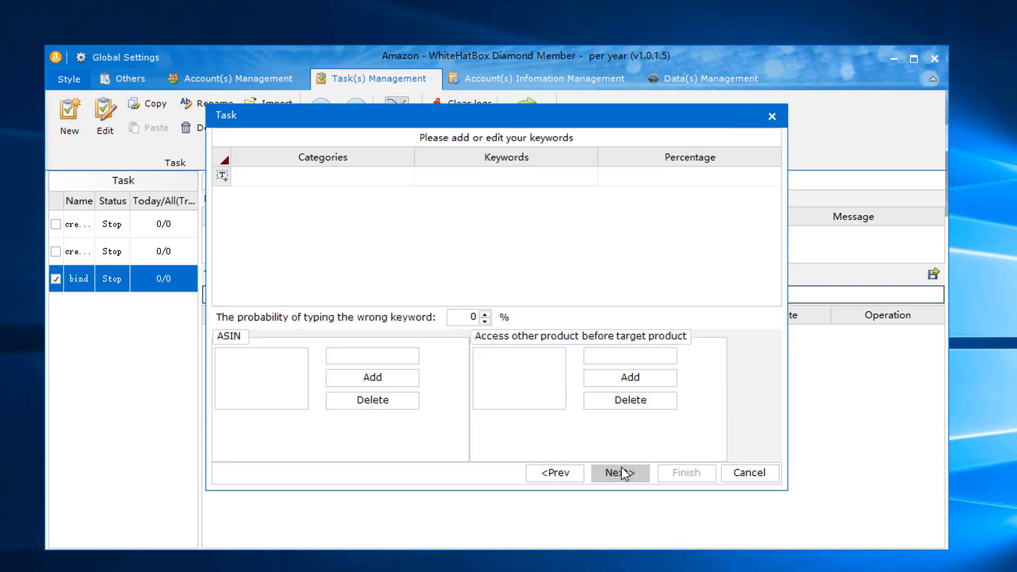
pyautogui.click(407, 176)
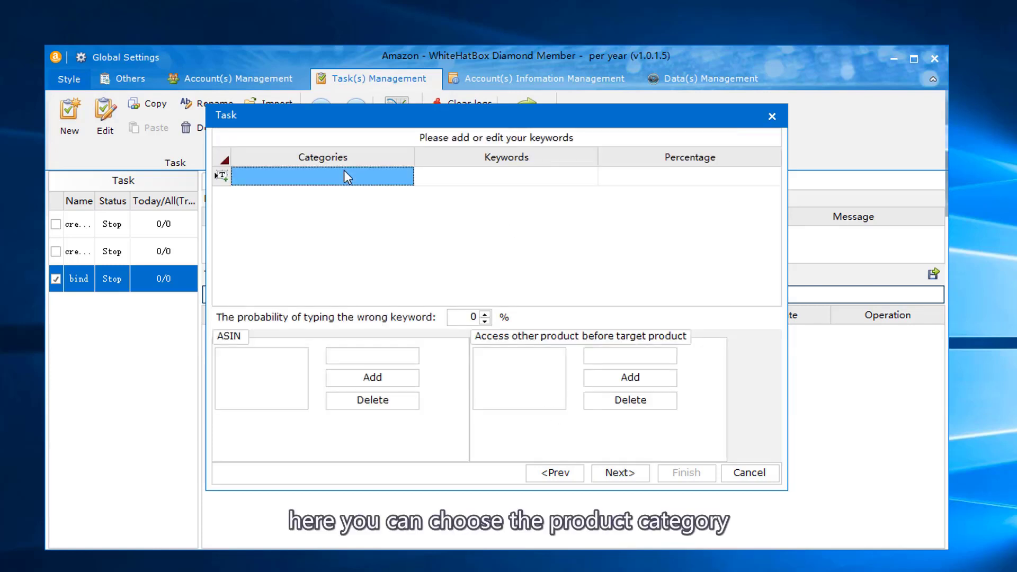
pyautogui.click(406, 177)
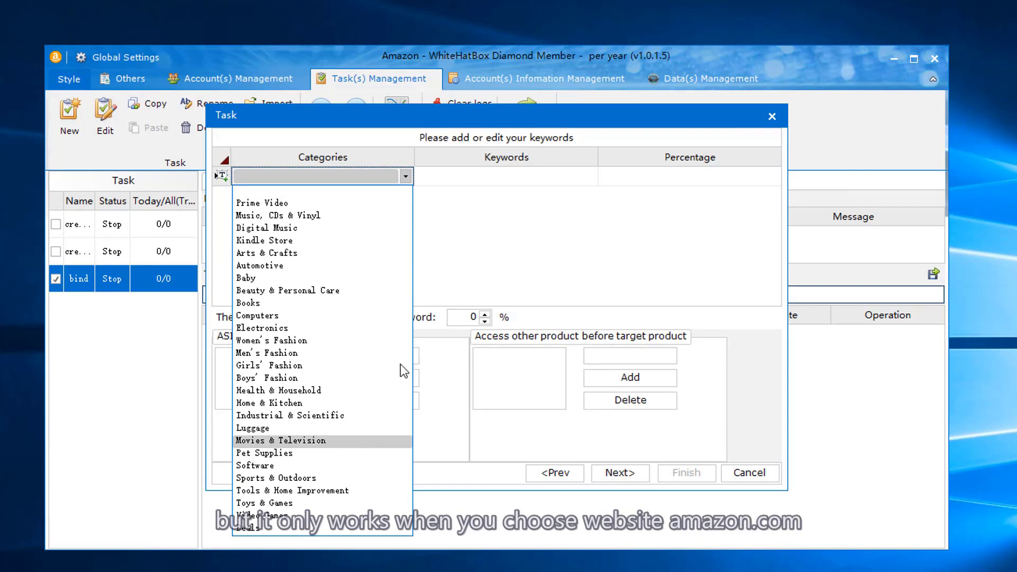
pyautogui.click(456, 279)
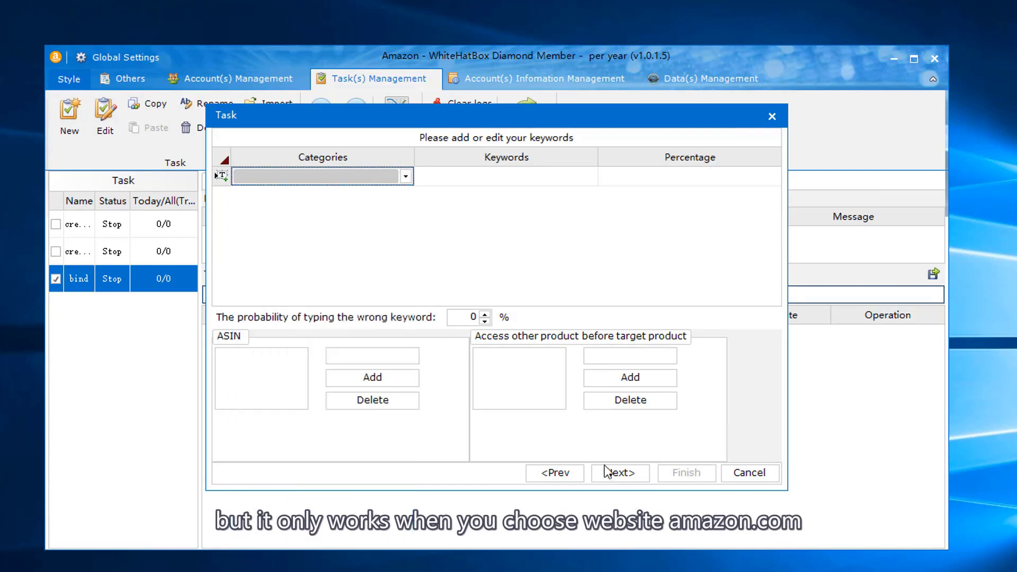
pyautogui.click(562, 472)
pyautogui.click(284, 203)
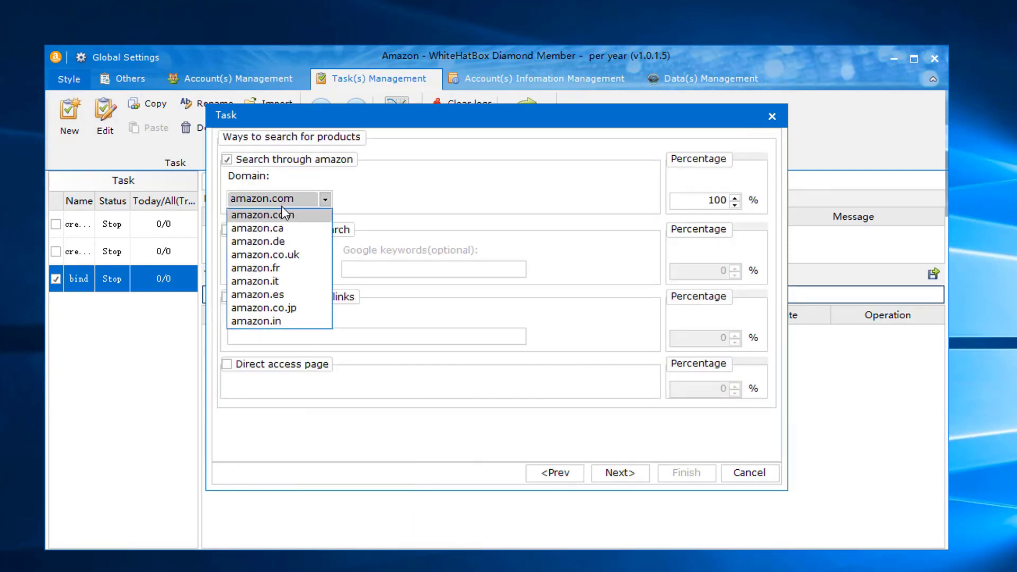
pyautogui.click(287, 240)
pyautogui.click(618, 473)
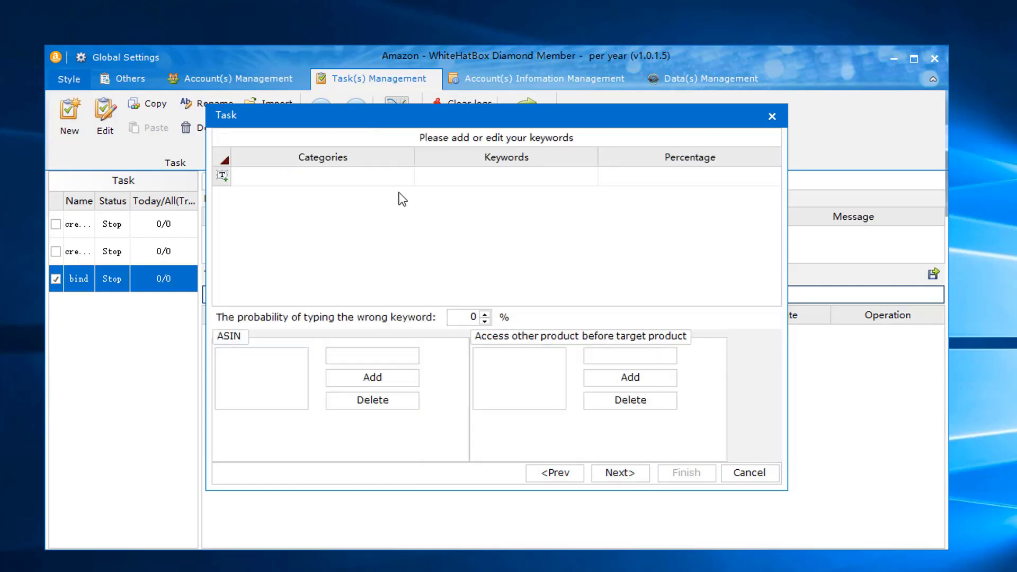
# - Add the keyword 'laptop' with a 50% share
pyautogui.click(401, 184)
pyautogui.click(408, 183)
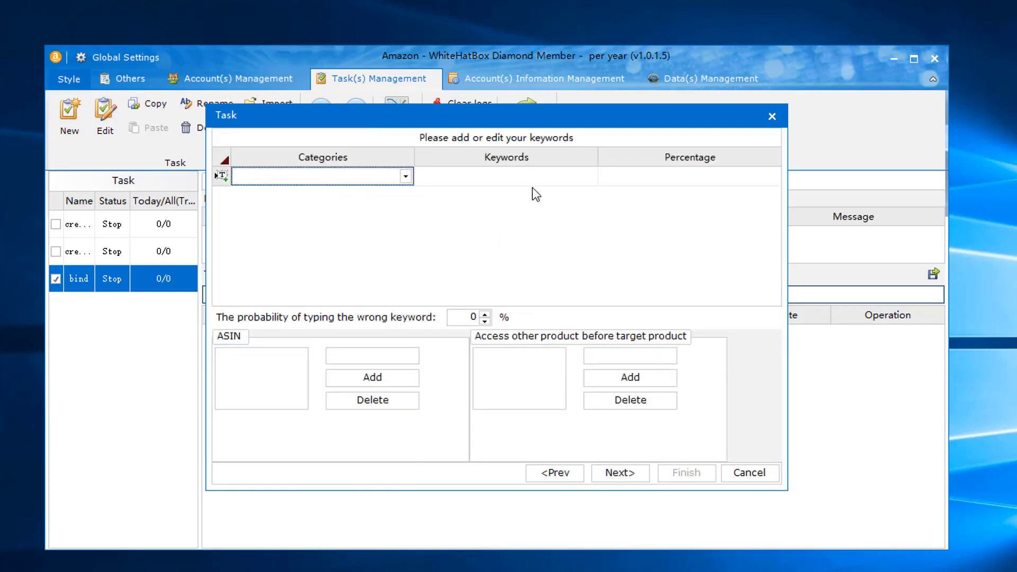
pyautogui.click(489, 182)
pyautogui.click(488, 181)
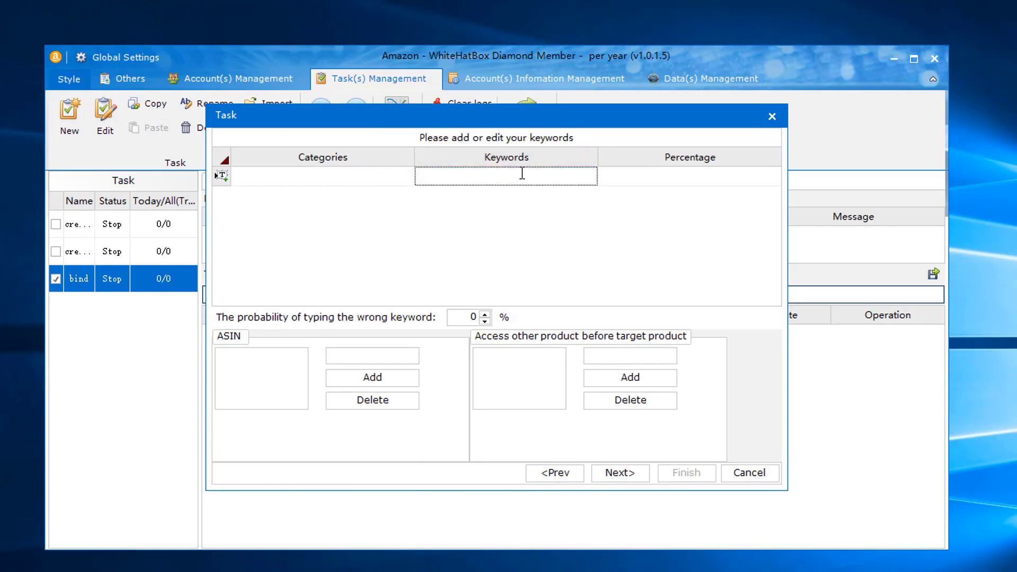
pyautogui.write('laptop')
pyautogui.click(689, 176)
pyautogui.click(773, 175)
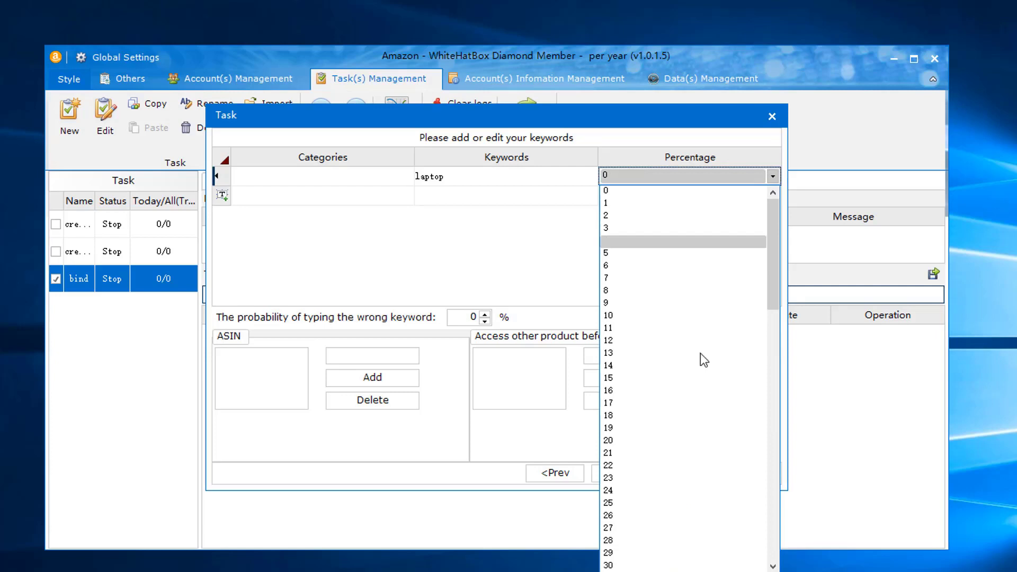
pyautogui.scroll(-4, 665, 482)
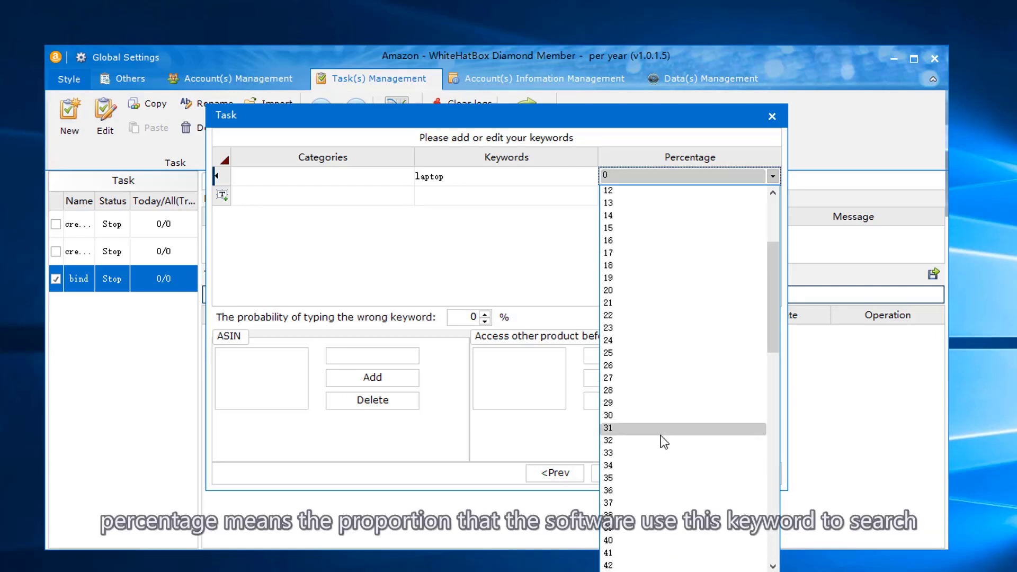
pyautogui.scroll(-2, 643, 545)
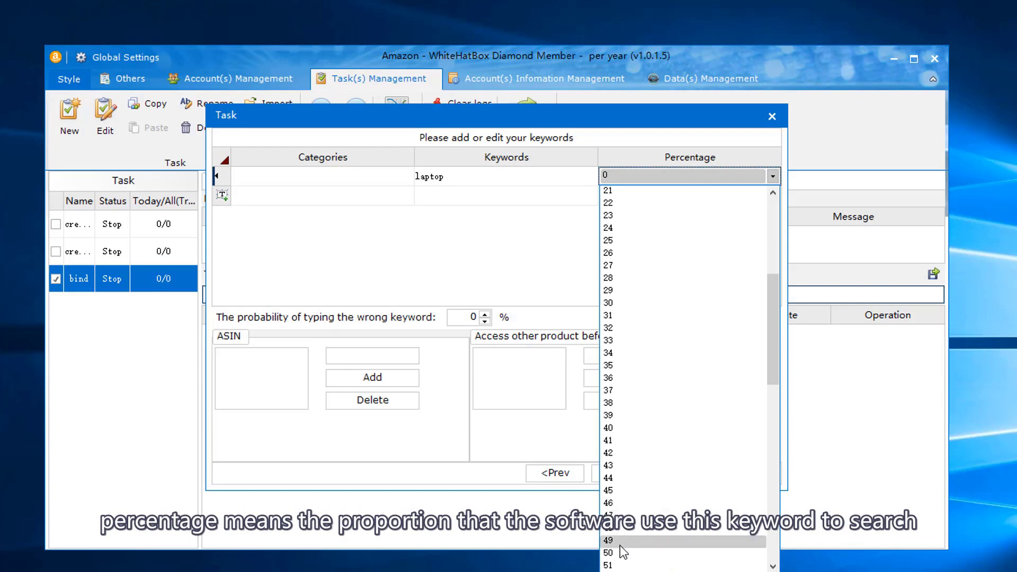
pyautogui.scroll(-1, 619, 545)
pyautogui.click(618, 553)
# - Add the second keyword '14inch' with a 50% share
pyautogui.click(439, 202)
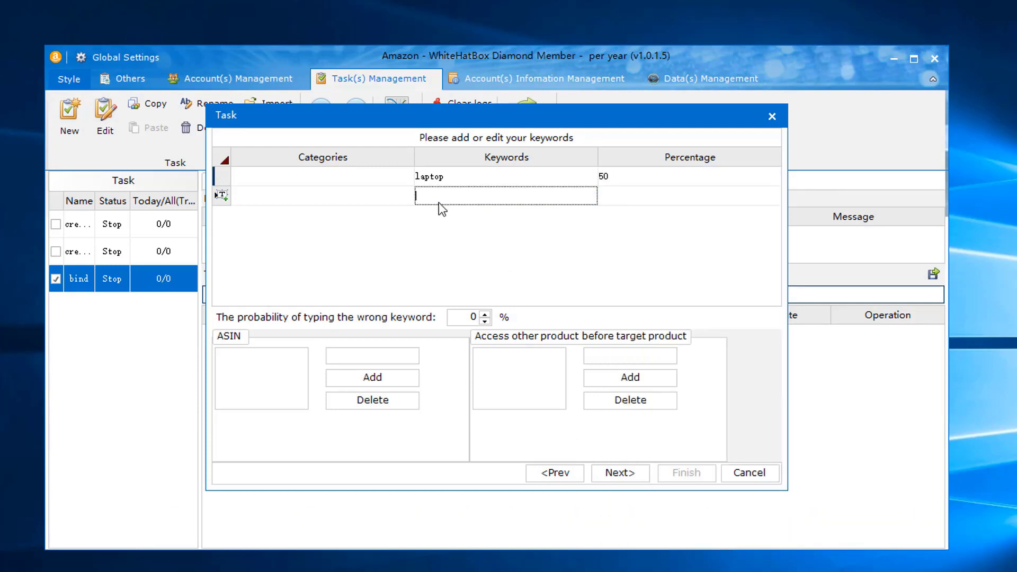
pyautogui.write('l')
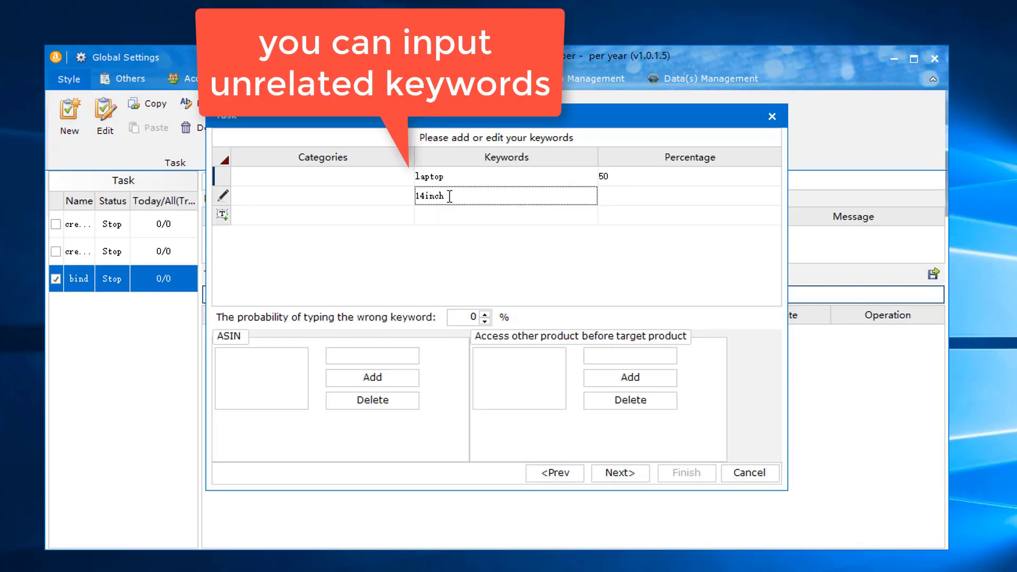
pyautogui.click(635, 198)
pyautogui.click(738, 196)
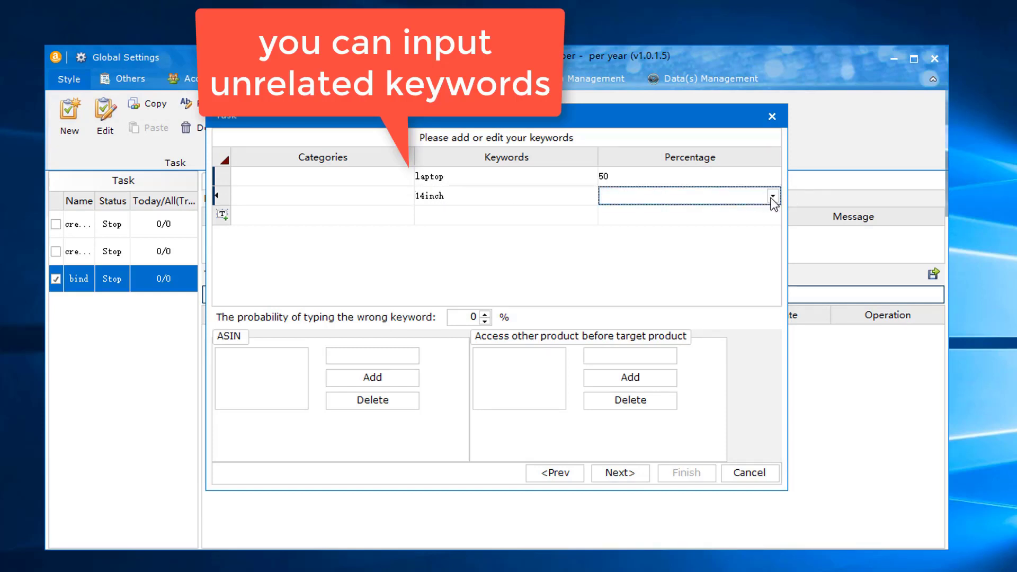
pyautogui.click(772, 196)
pyautogui.scroll(-1, 723, 383)
pyautogui.scroll(-6, 626, 320)
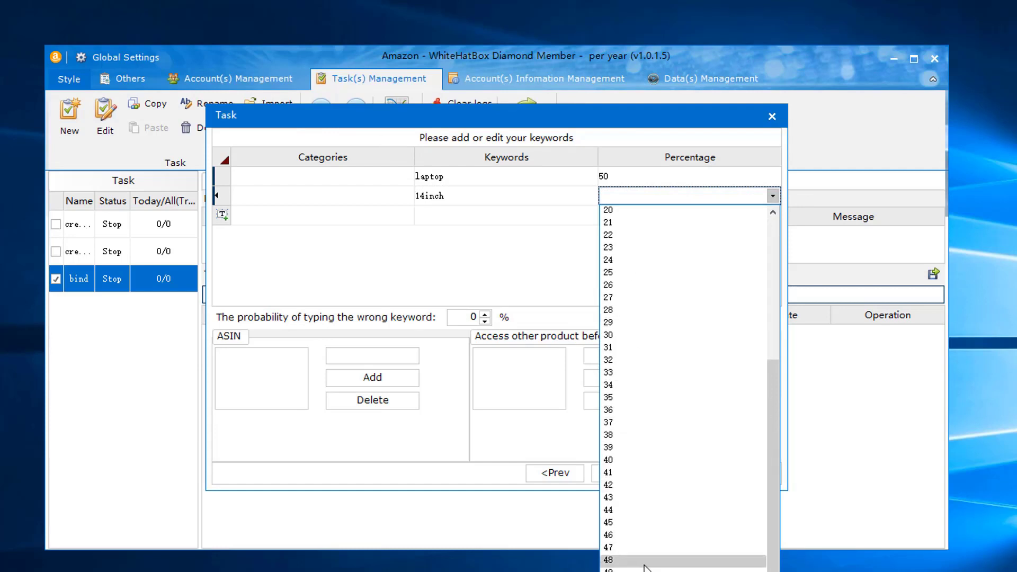
pyautogui.click(642, 564)
# - Set a 5% wrong-keyword chance and add target ASIN B07T63H42Q
pyautogui.click(474, 317)
pyautogui.write('5')
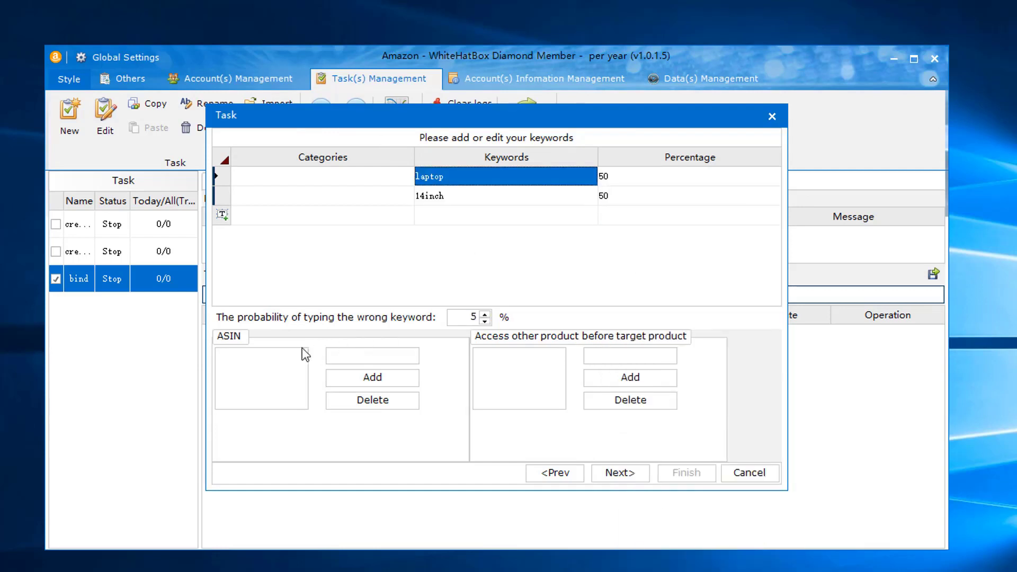
pyautogui.click(342, 358)
pyautogui.write('B07T63H42Q')
pyautogui.click(358, 374)
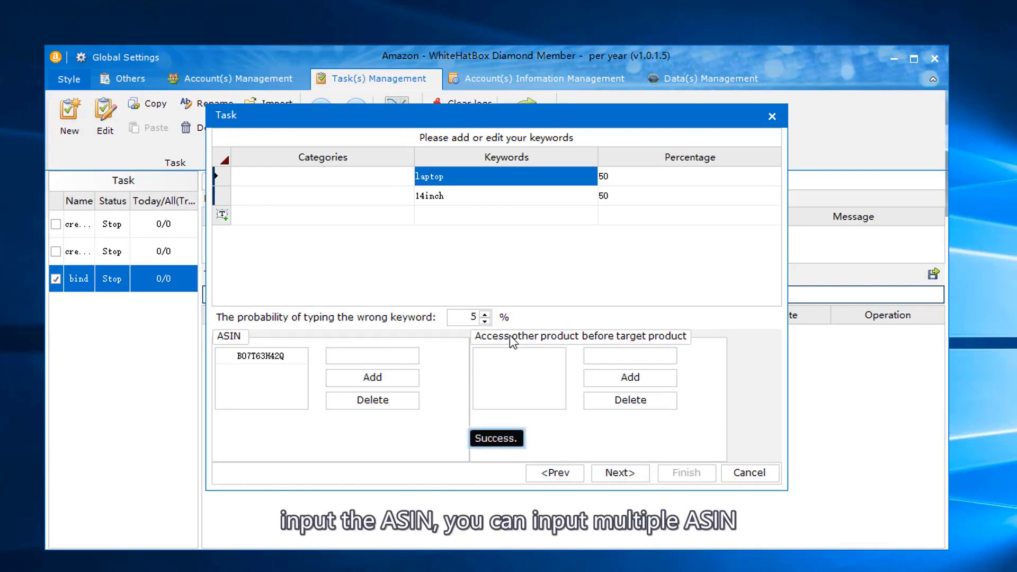
# - Enable Google search with keyword 'laptop', setting Amazon to 0% and Google to 100%
pyautogui.press('Return')
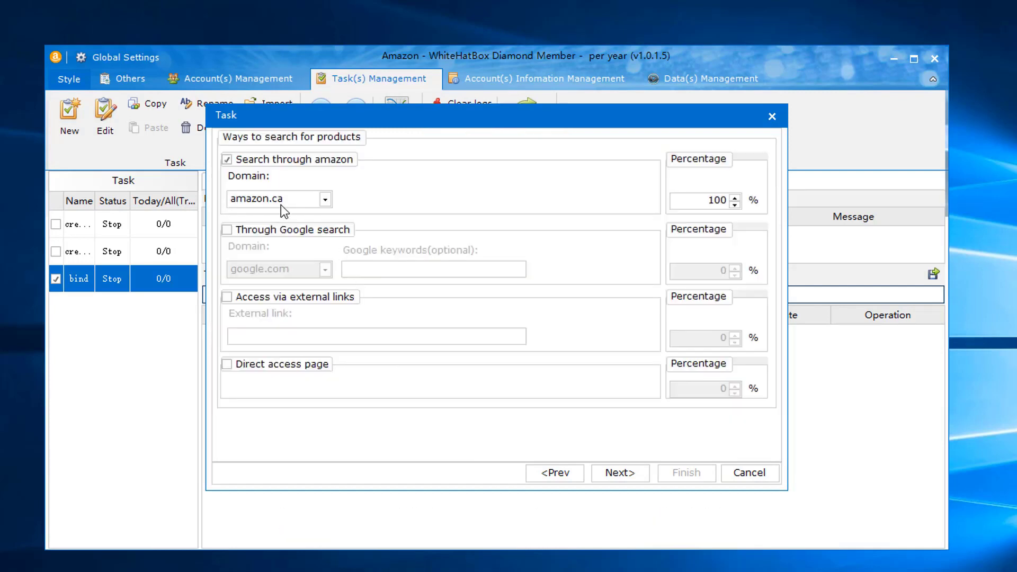
pyautogui.click(227, 231)
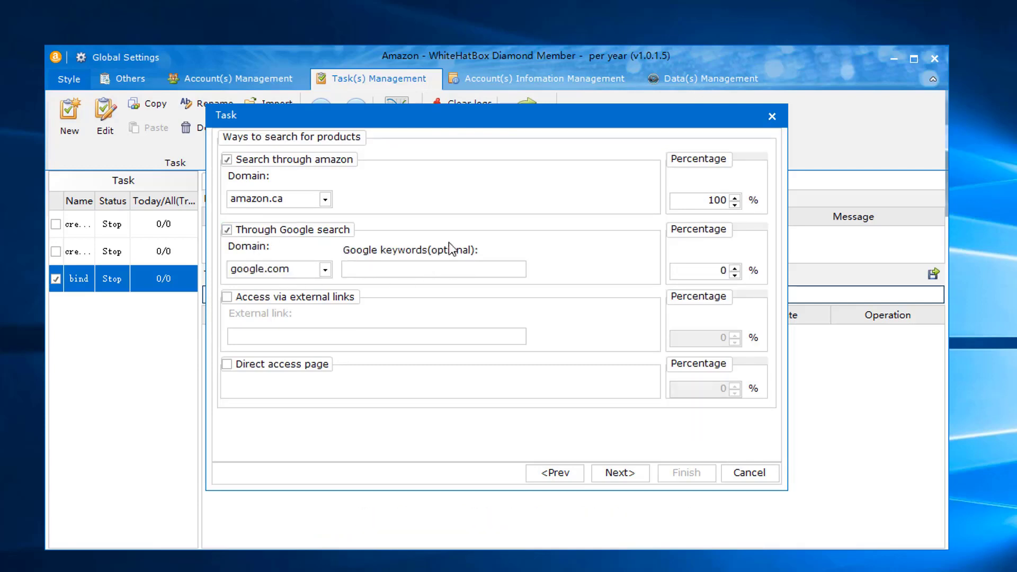
pyautogui.click(402, 269)
pyautogui.write('laptop')
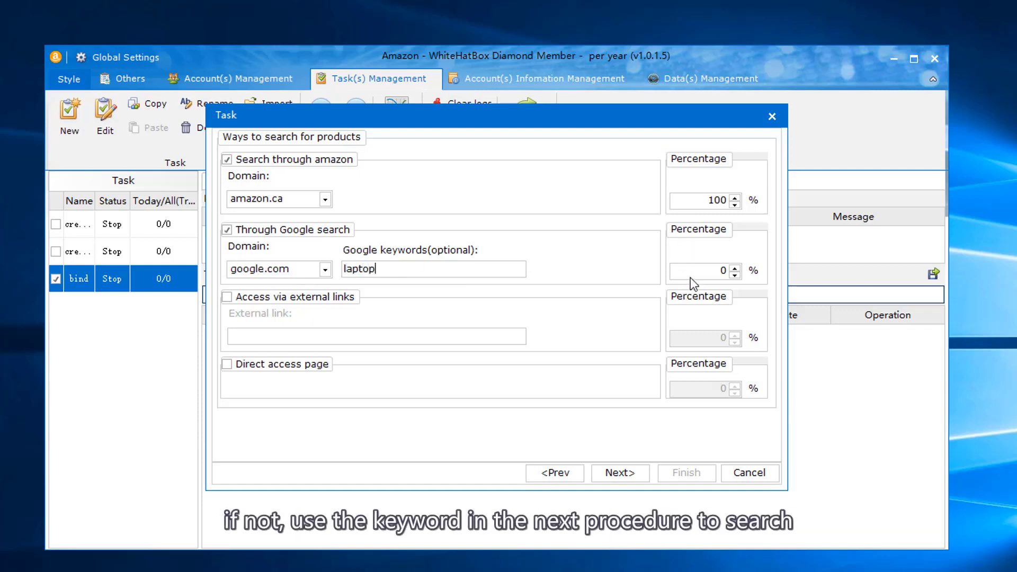
pyautogui.doubleClick(724, 206)
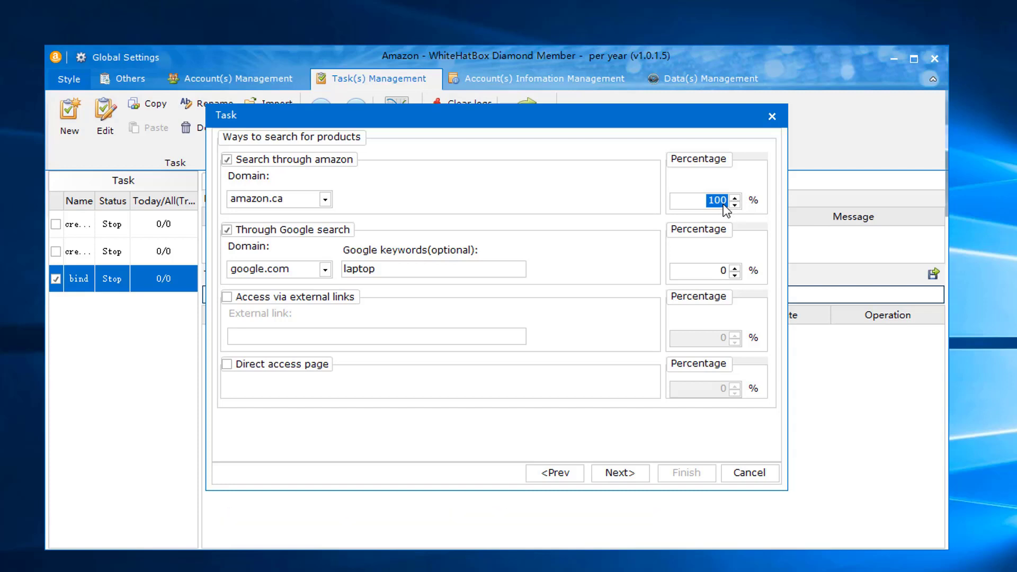
pyautogui.write('0')
pyautogui.click(712, 270)
pyautogui.write('100')
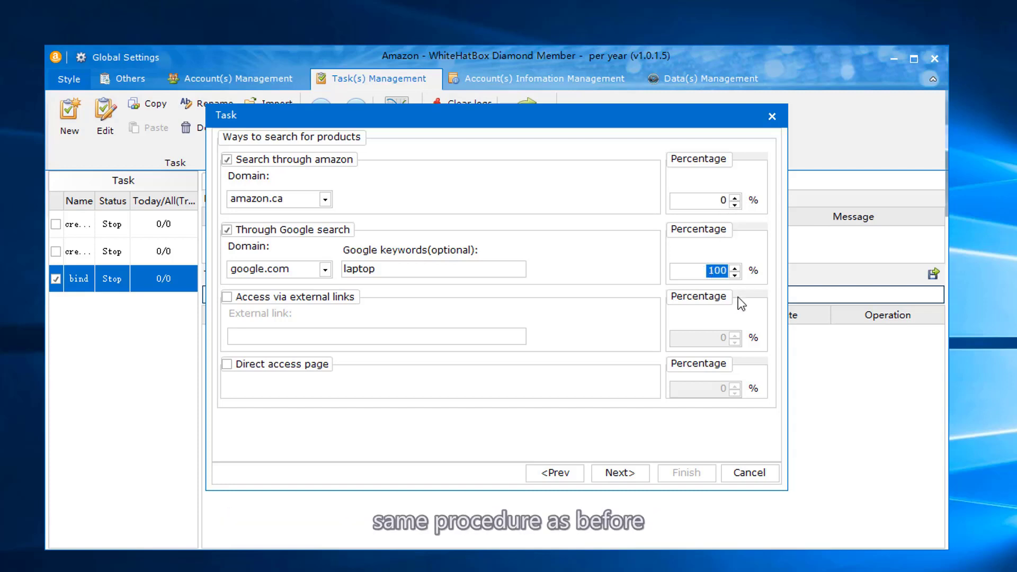
# - Turn off Amazon search, set Google to 100%, and allow direct product-page access
pyautogui.doubleClick(720, 201)
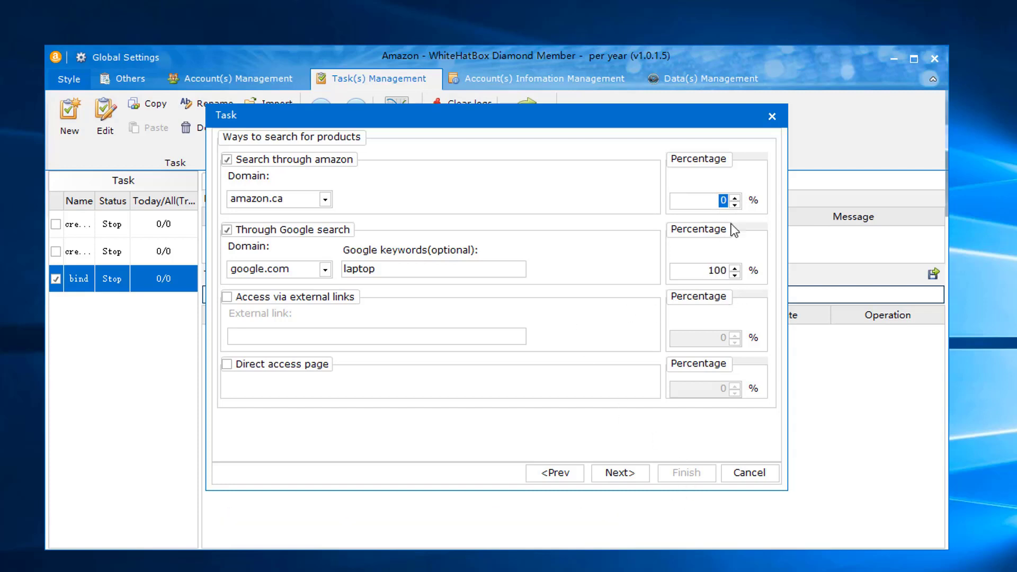
pyautogui.doubleClick(720, 271)
pyautogui.write('50')
pyautogui.doubleClick(729, 200)
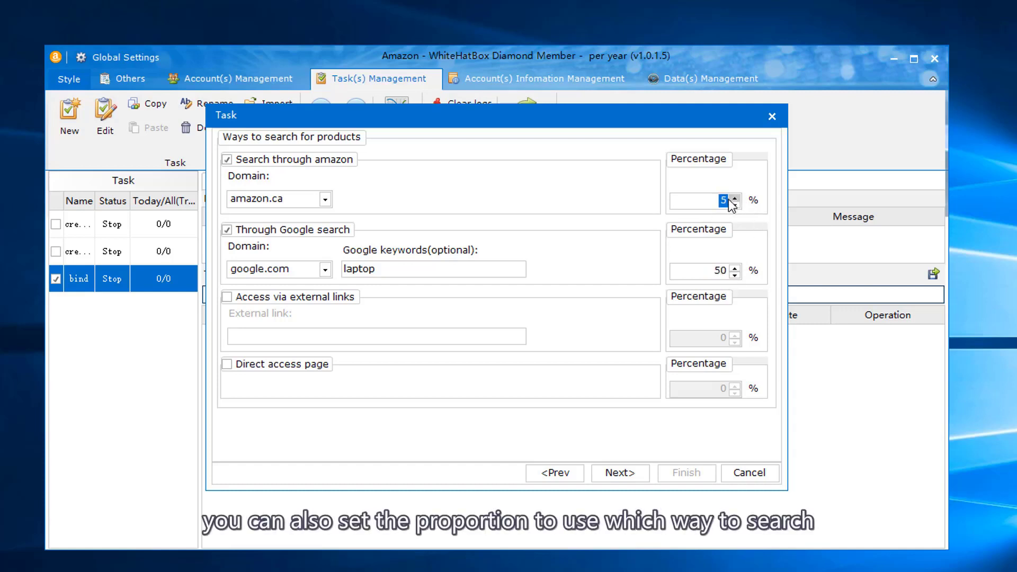
pyautogui.doubleClick(720, 272)
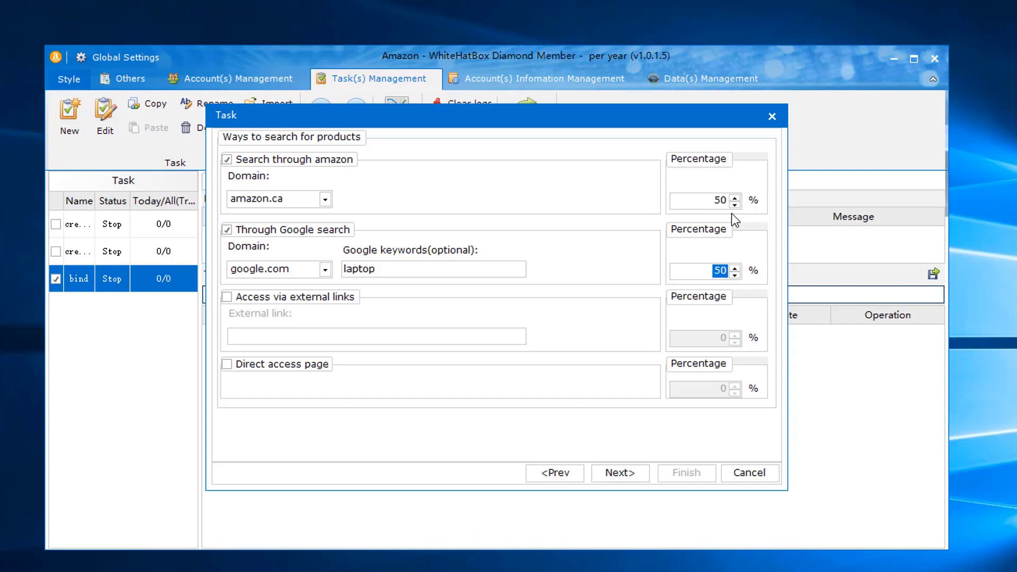
pyautogui.doubleClick(718, 204)
pyautogui.click(227, 159)
pyautogui.doubleClick(719, 271)
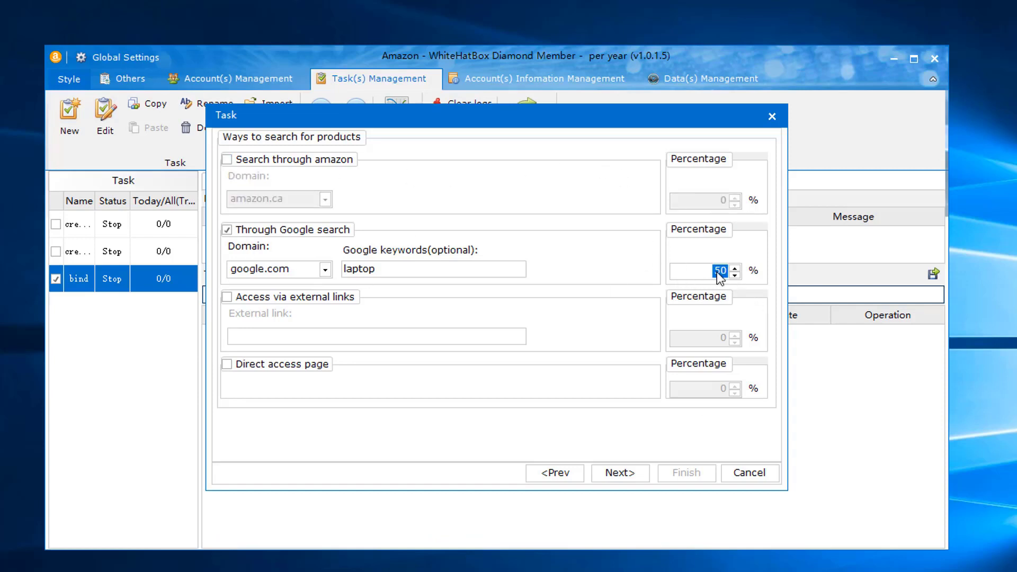
pyautogui.write('100')
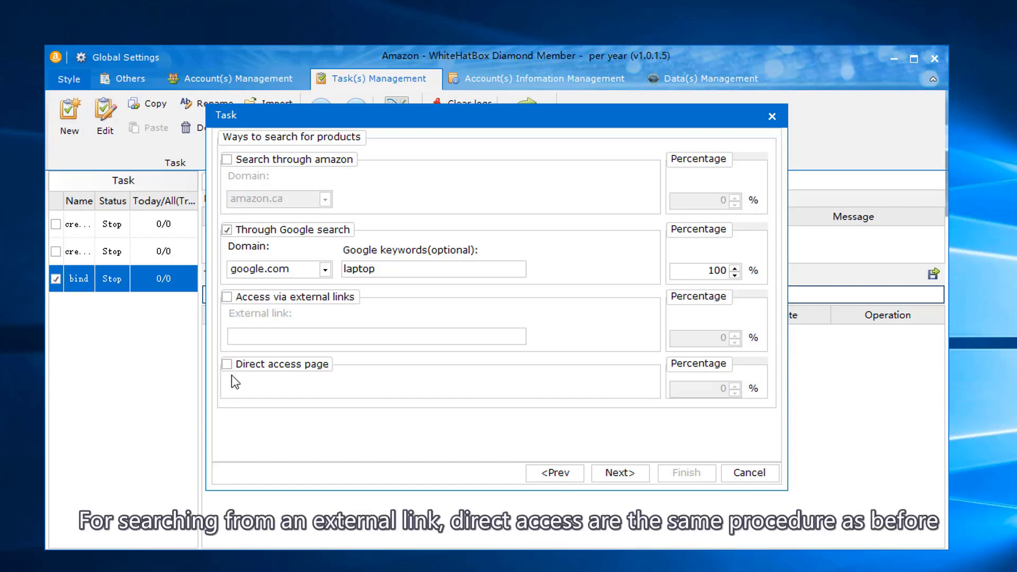
pyautogui.click(226, 365)
# - Re-enable Amazon search, drop direct page access, and advance to the proportion page
pyautogui.click(620, 474)
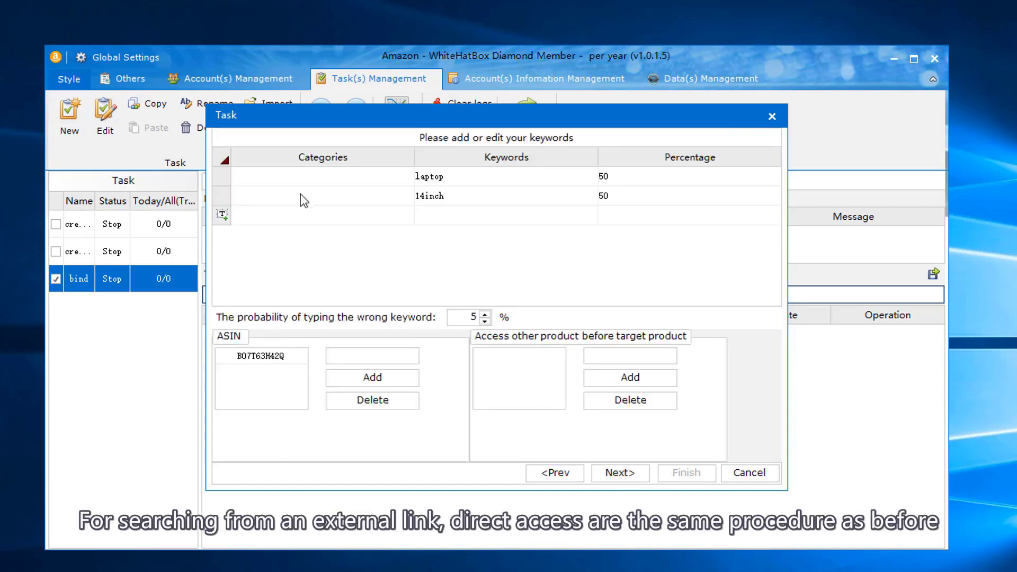
pyautogui.click(554, 473)
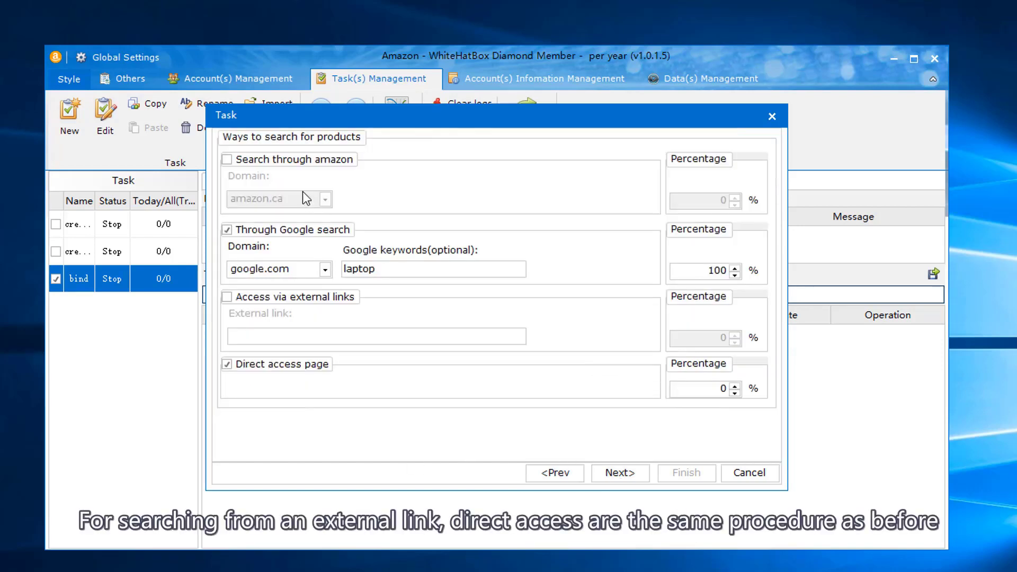
pyautogui.click(227, 160)
pyautogui.click(226, 230)
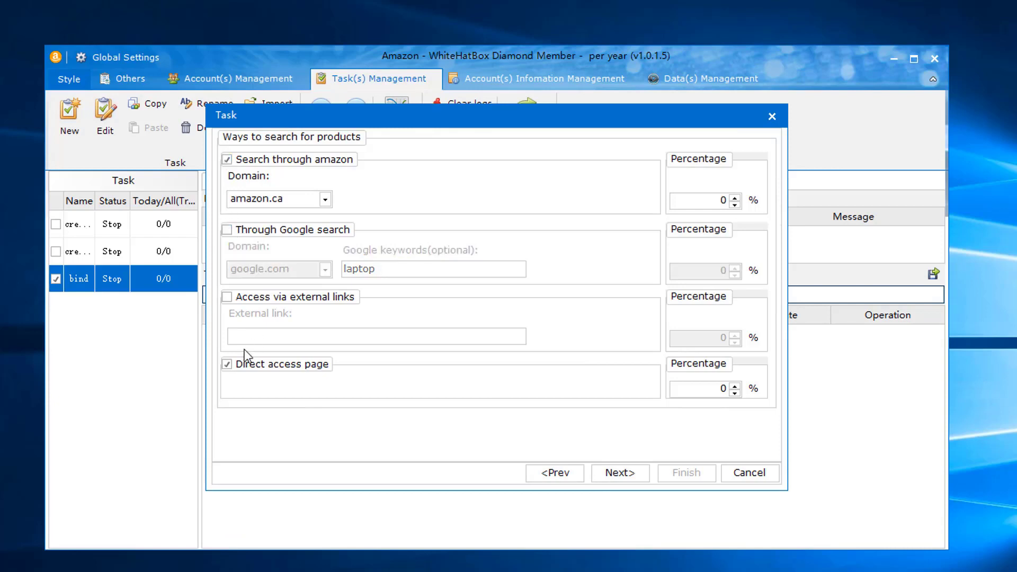
pyautogui.click(227, 365)
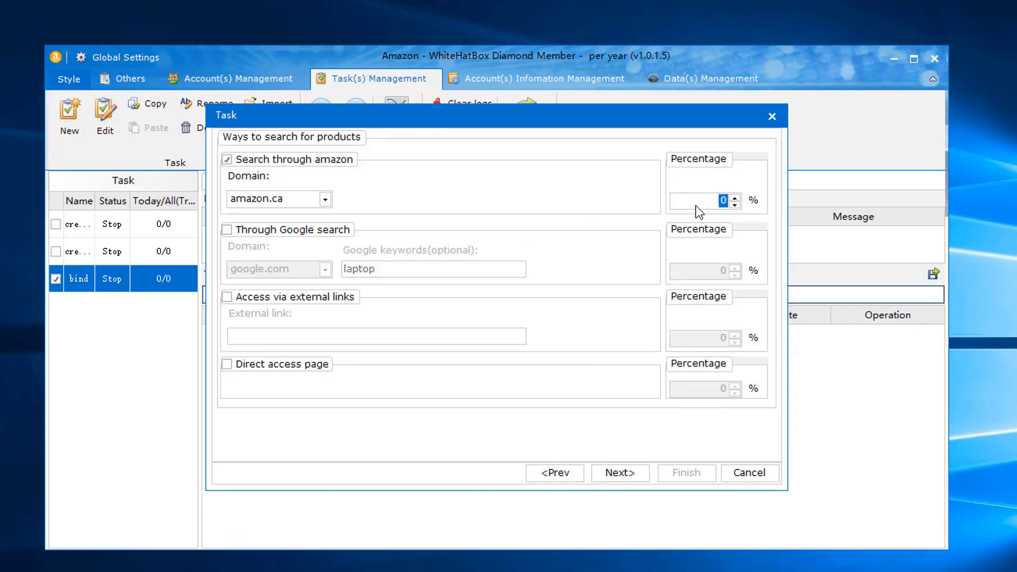
pyautogui.click(623, 475)
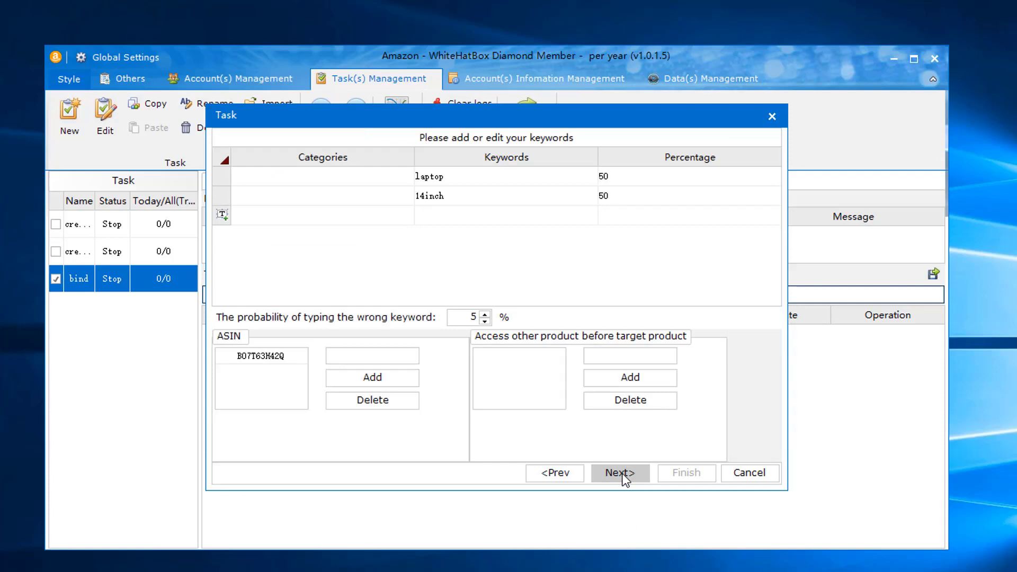
pyautogui.click(619, 472)
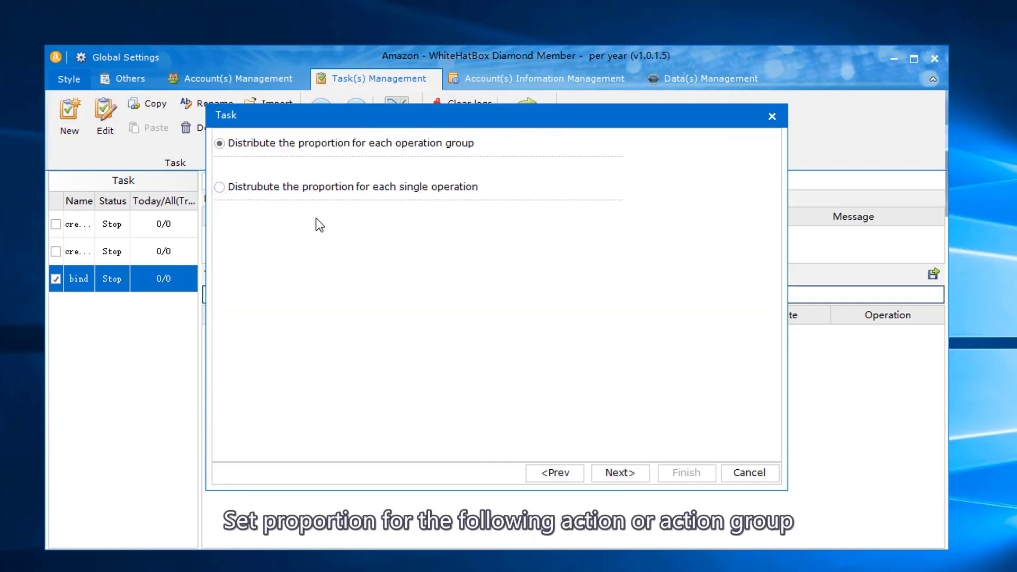
# - Keep per-operation-group distribution and add an operation group named 'operation'
pyautogui.click(619, 472)
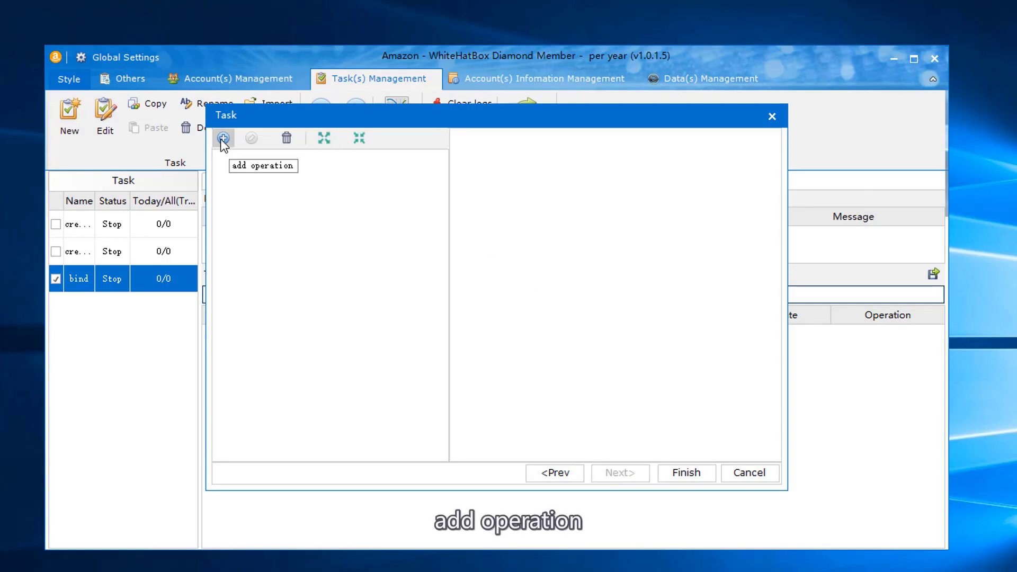
pyautogui.click(222, 138)
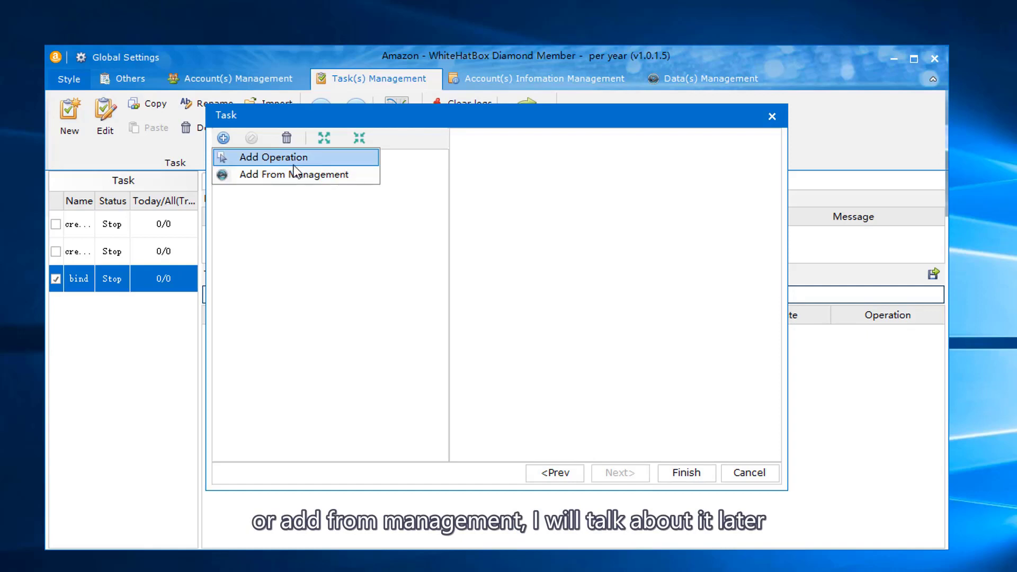
pyautogui.click(228, 158)
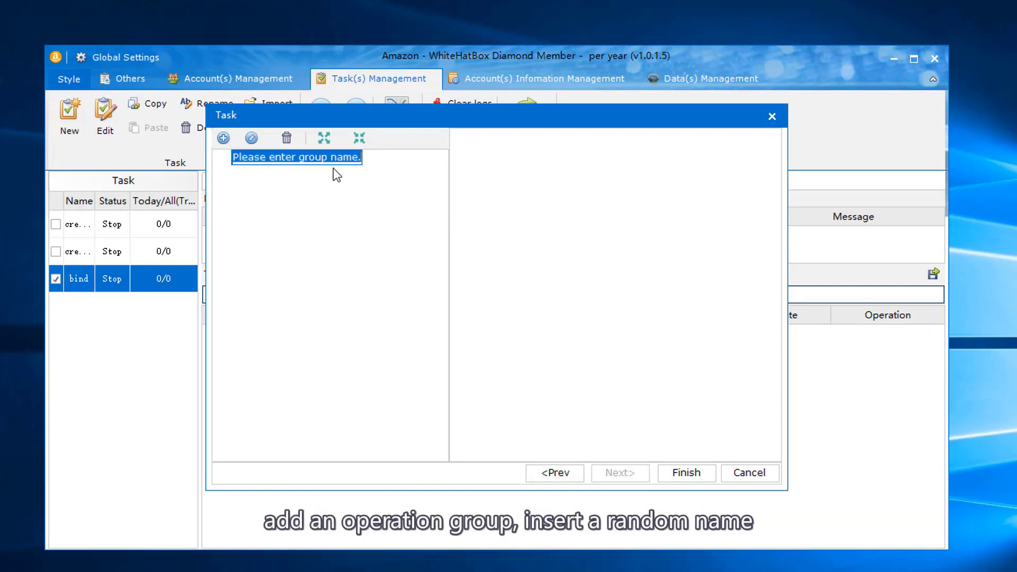
pyautogui.write('op')
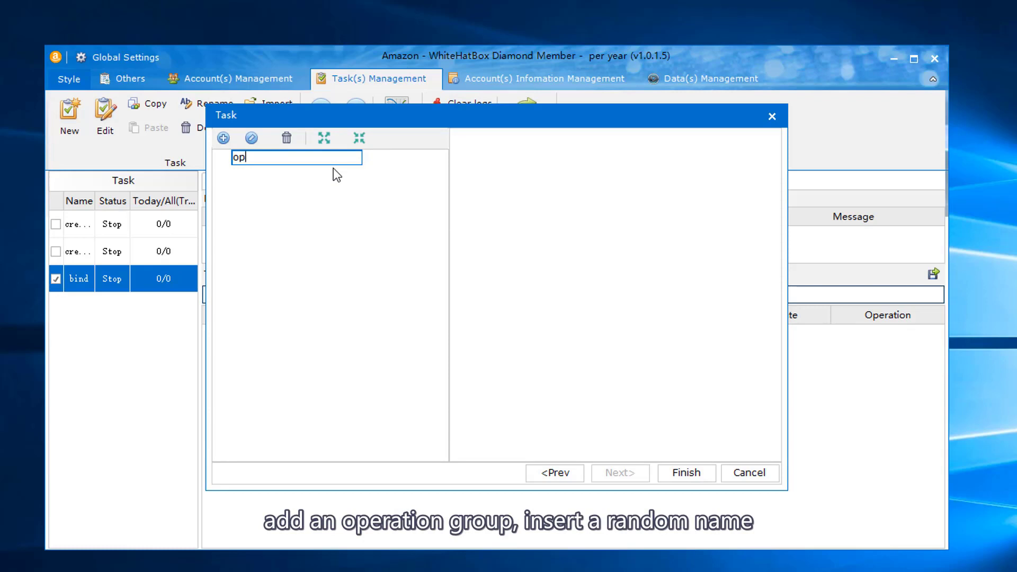
pyautogui.write('erati')
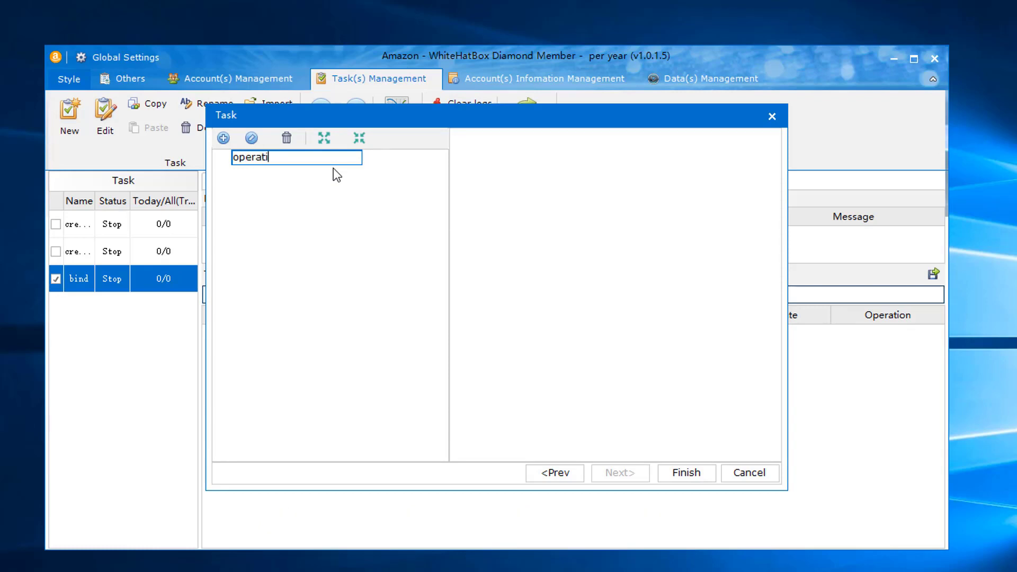
pyautogui.write('on')
# - Insert AddToCart and ScrollBar actions into the 'operation' group
pyautogui.click(236, 165)
pyautogui.rightClick(236, 165)
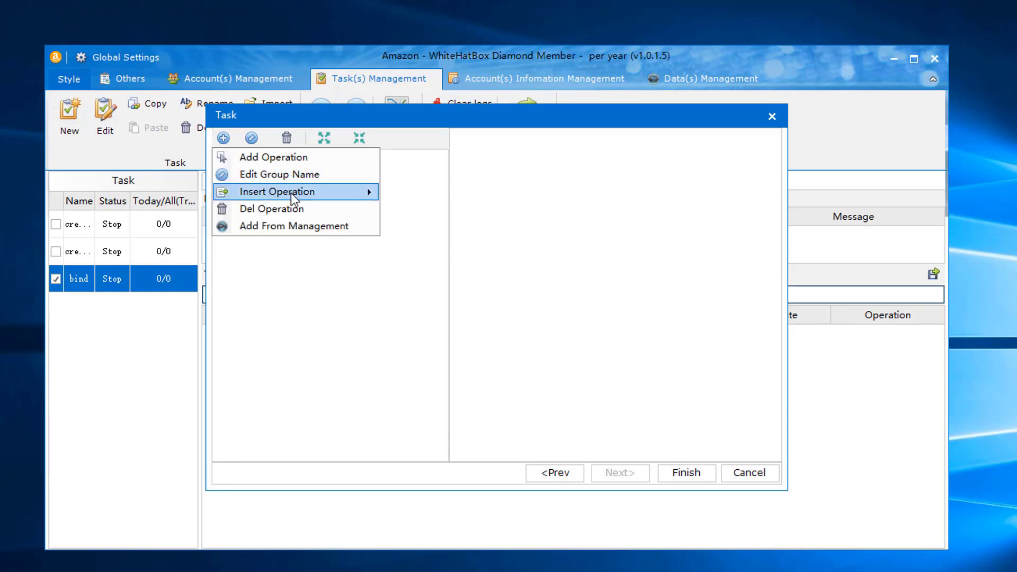
pyautogui.moveTo(290, 193)
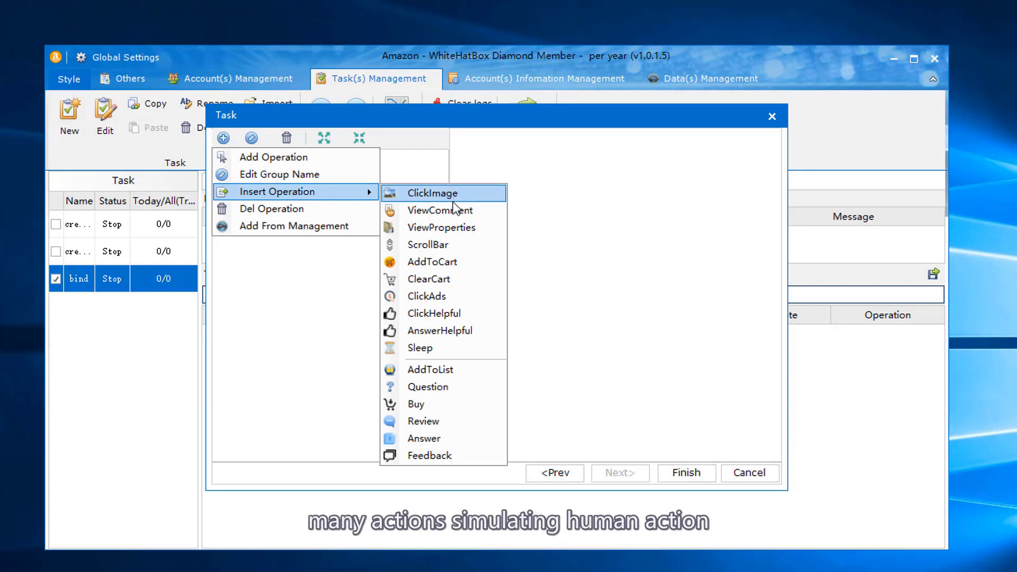
pyautogui.click(432, 262)
pyautogui.rightClick(287, 159)
pyautogui.moveTo(416, 207)
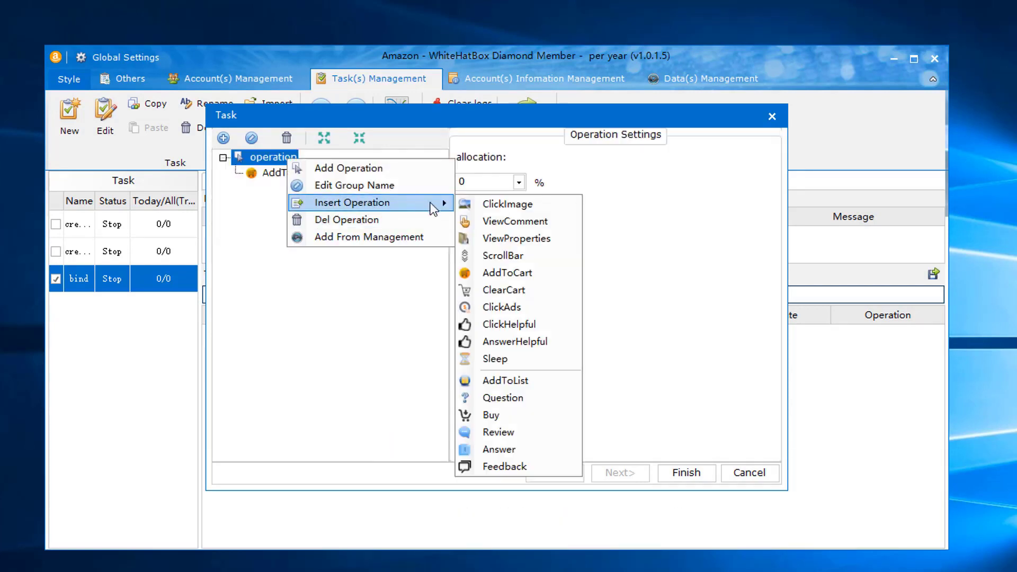
pyautogui.click(524, 254)
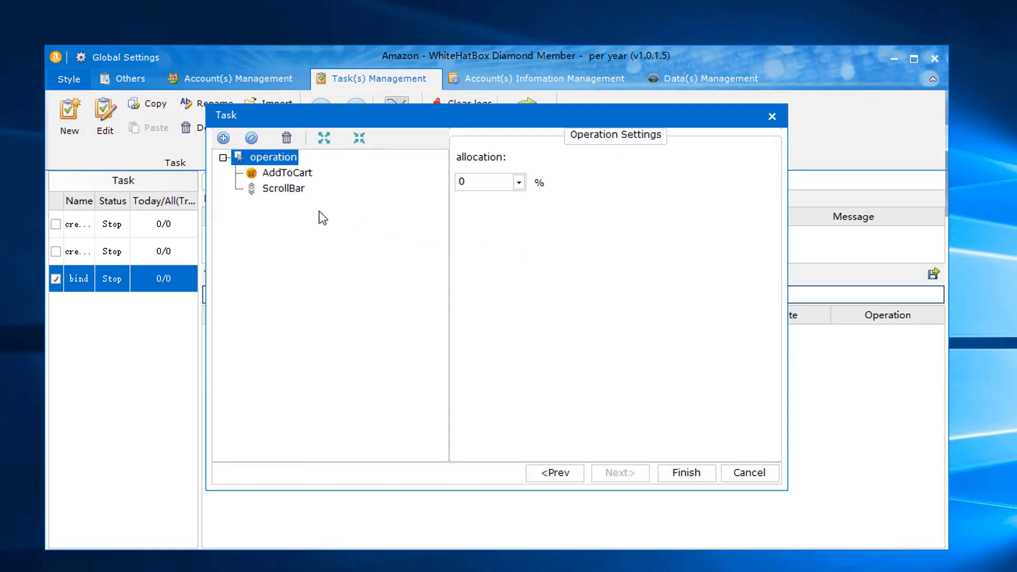
# - Paste ASIN B07T63H42Q into the AddToCart action's settings
pyautogui.click(283, 172)
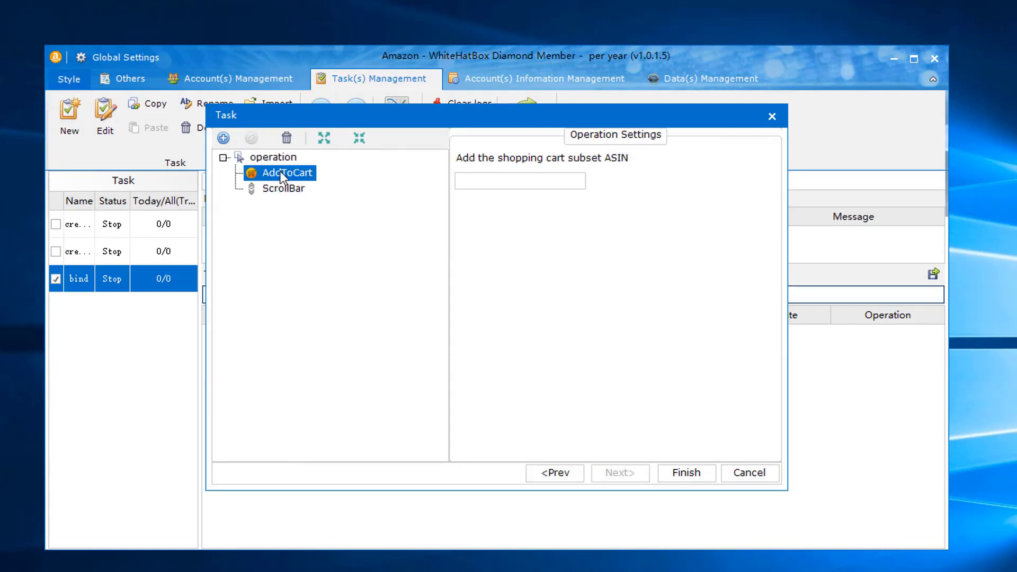
pyautogui.click(524, 177)
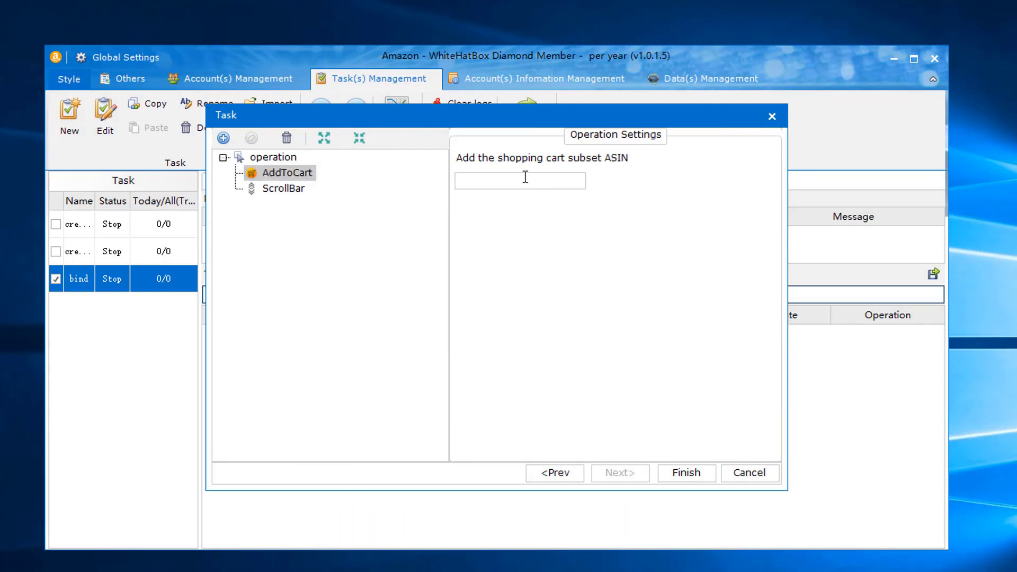
pyautogui.write('B07T63H42Q')
pyautogui.click(267, 189)
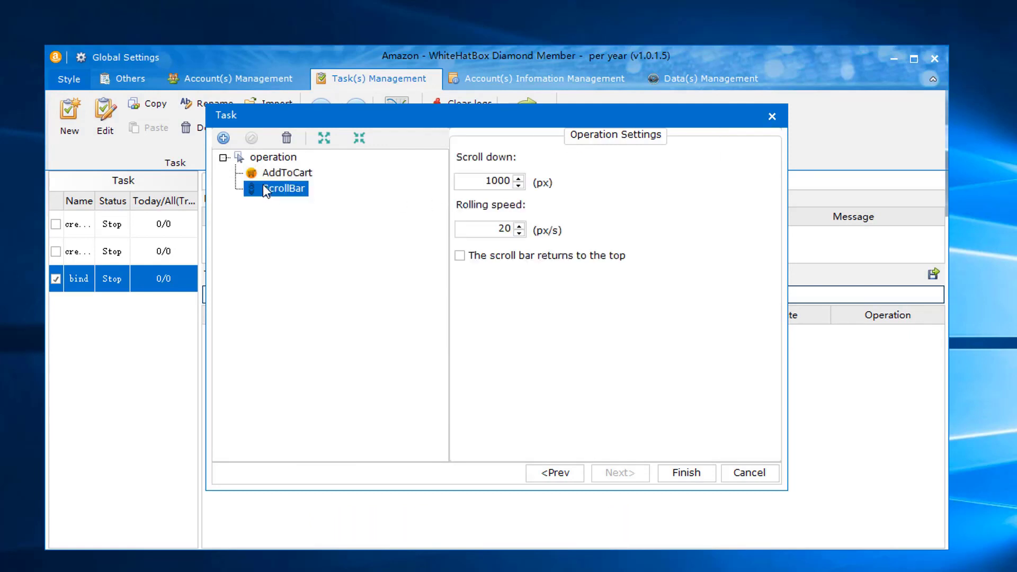
pyautogui.click(265, 173)
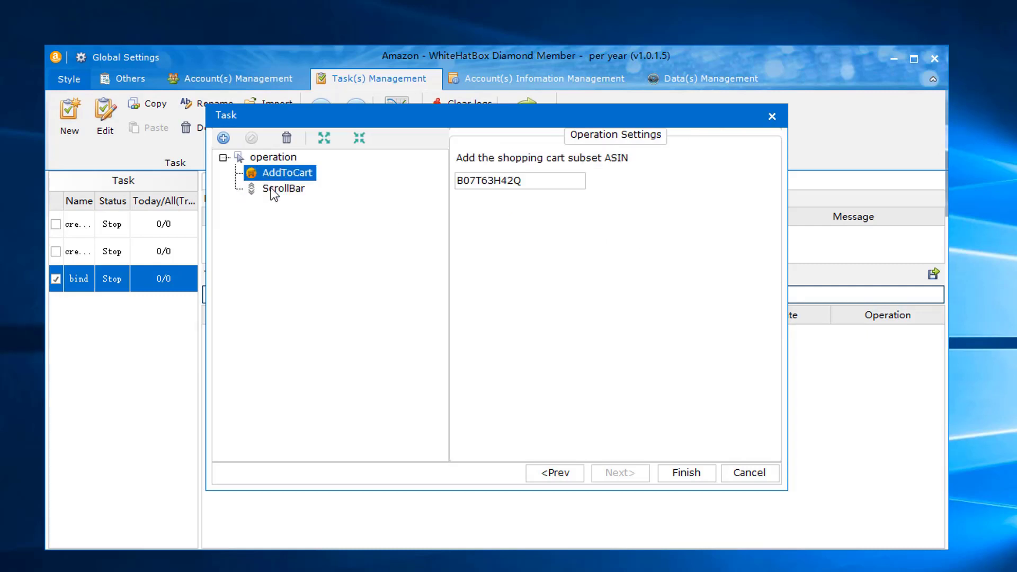
# - Insert an AnswerHelpful action into the group
pyautogui.click(273, 189)
pyautogui.rightClick(287, 160)
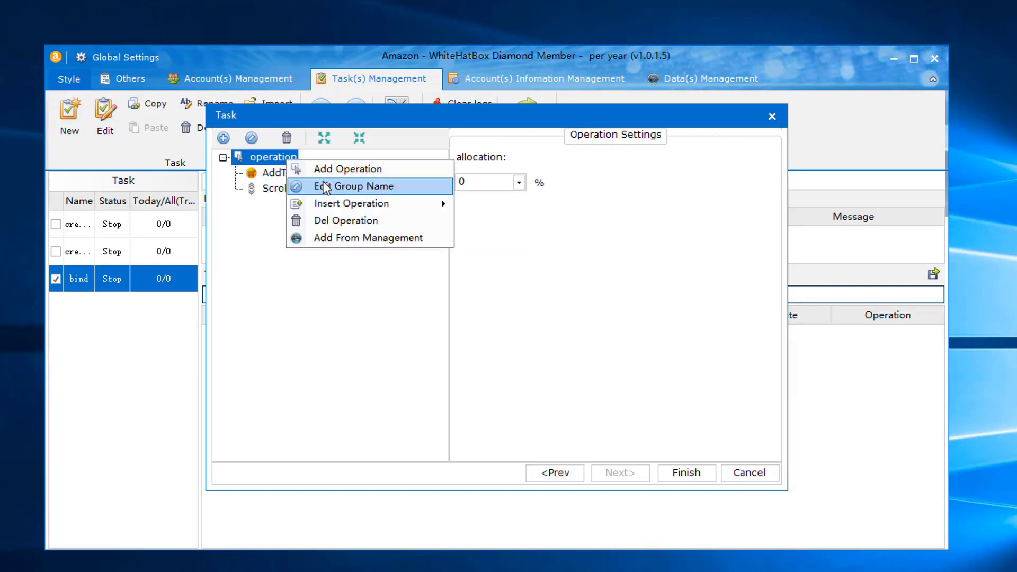
pyautogui.moveTo(343, 203)
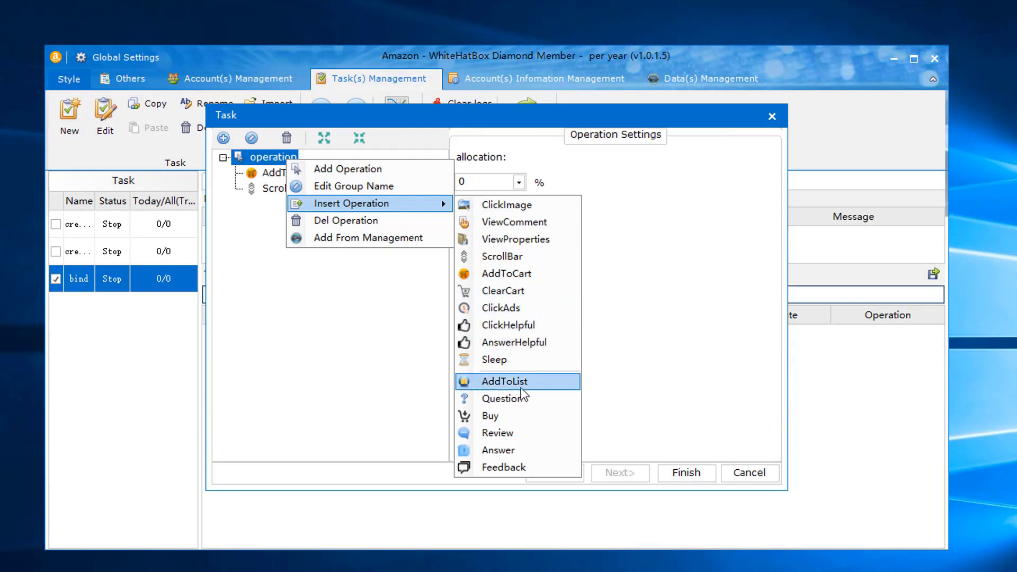
pyautogui.click(514, 343)
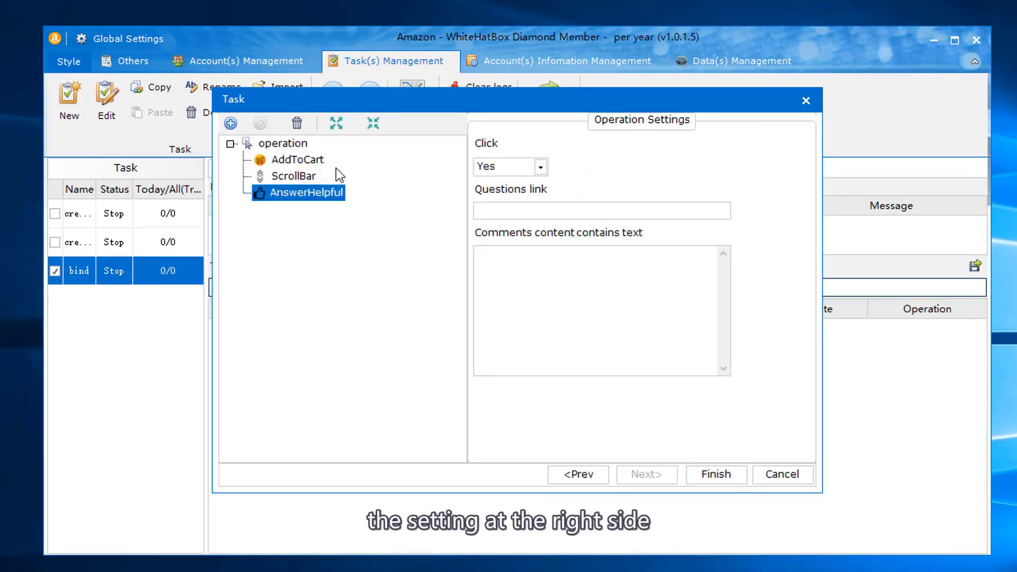
# - Add another operation group and give the first group a 10% allocation
pyautogui.click(293, 147)
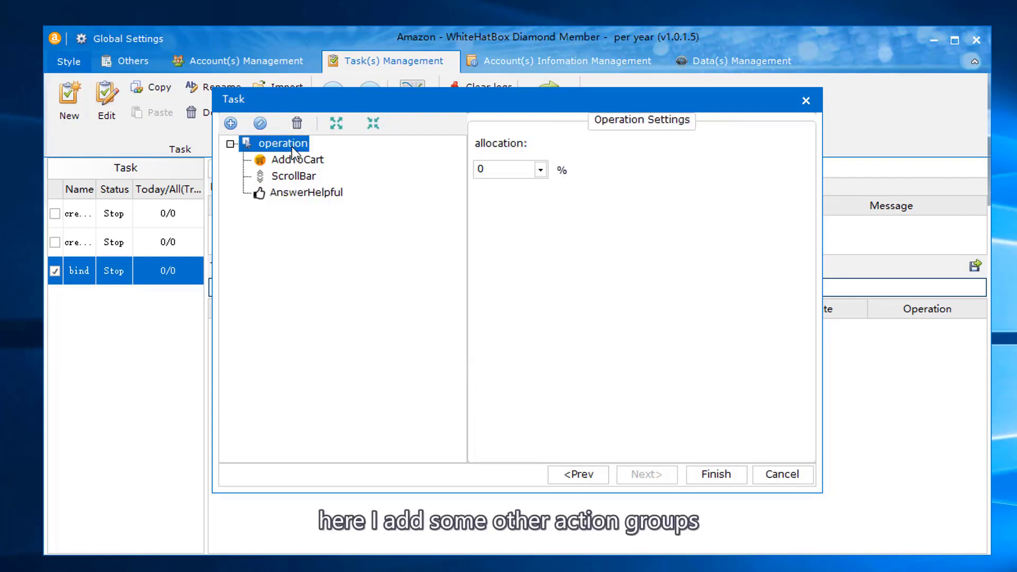
pyautogui.click(230, 124)
pyautogui.click(251, 143)
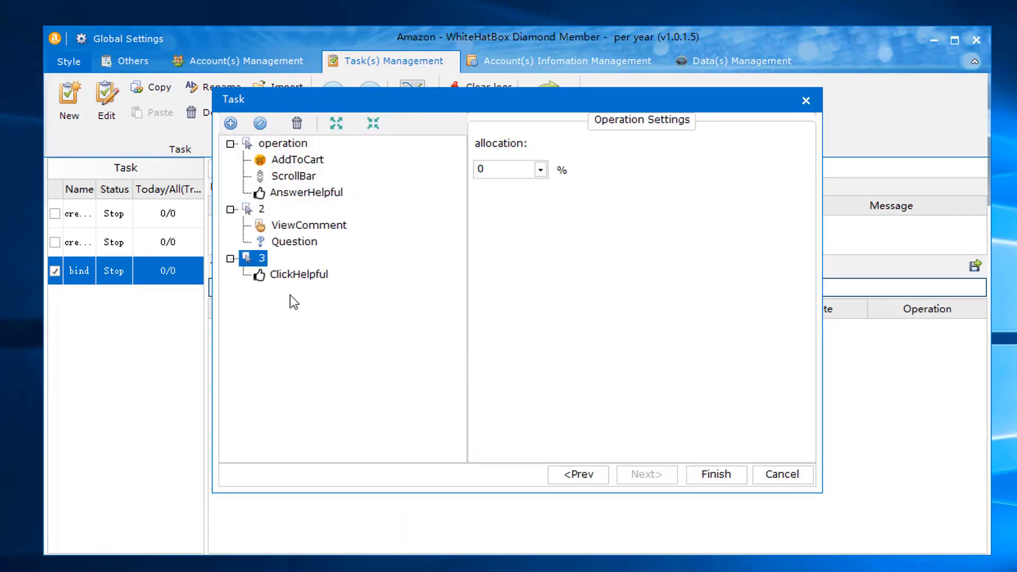
pyautogui.click(283, 143)
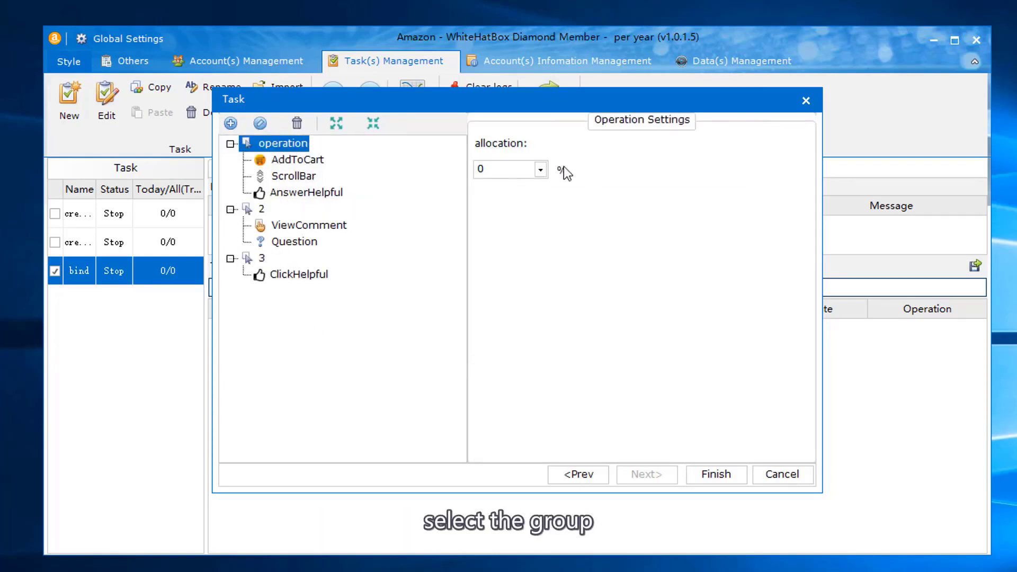
pyautogui.click(506, 169)
pyautogui.click(498, 212)
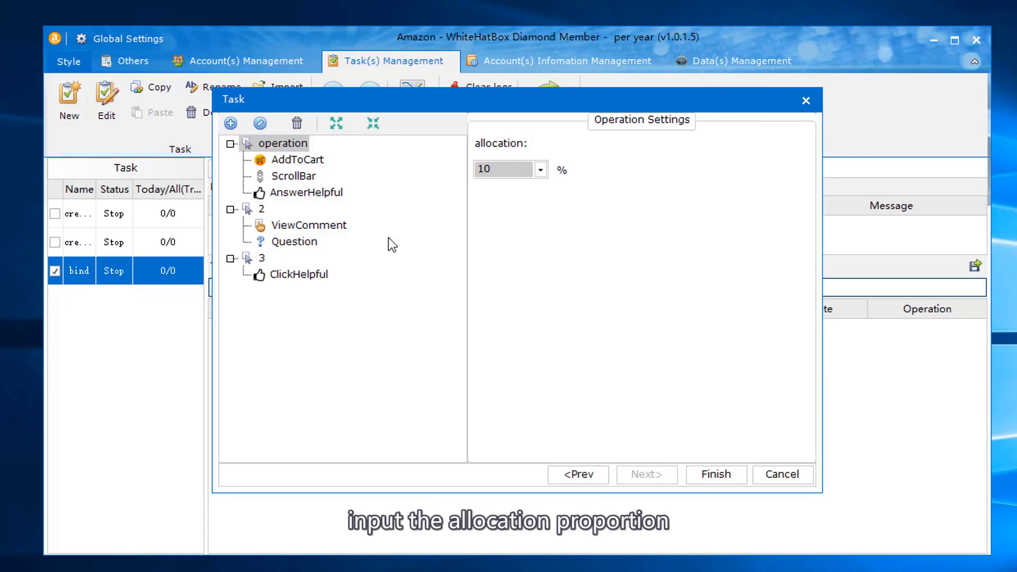
# - Set group 2 to 30% and group 3 to 60%, then return to the distribution-mode page
pyautogui.click(261, 209)
pyautogui.click(509, 169)
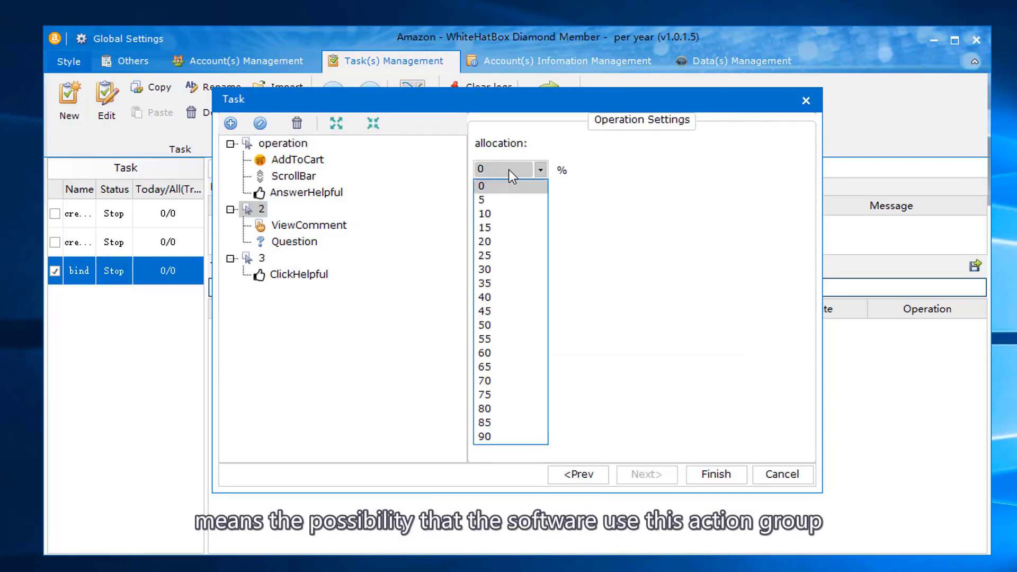
pyautogui.click(507, 268)
pyautogui.click(261, 258)
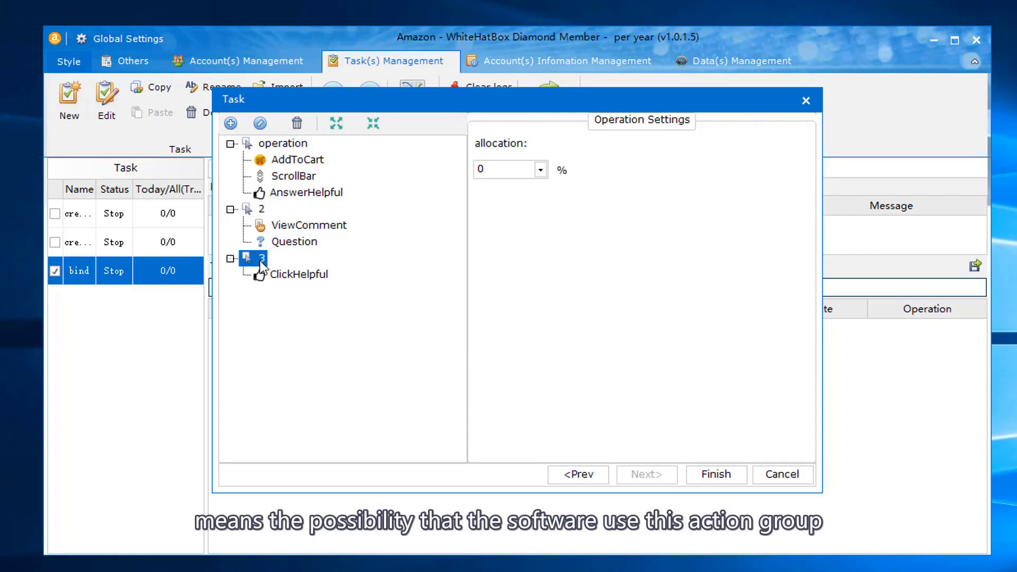
pyautogui.click(497, 172)
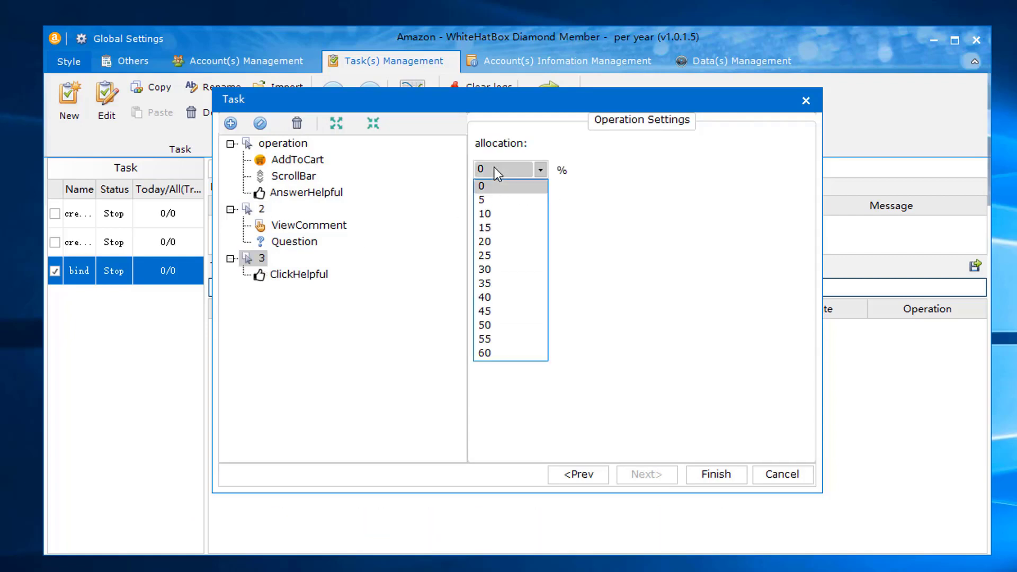
pyautogui.click(488, 350)
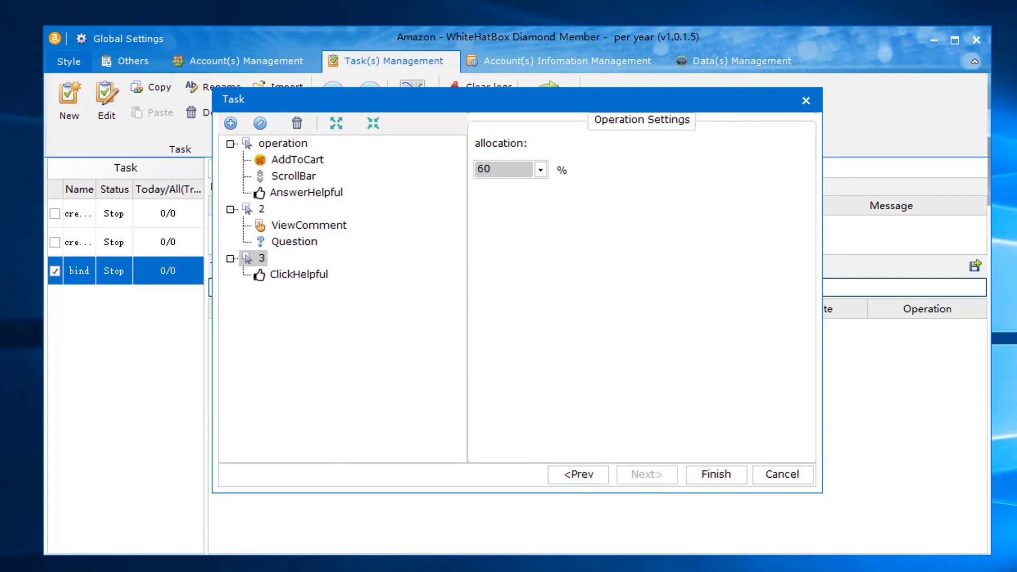
pyautogui.click(583, 473)
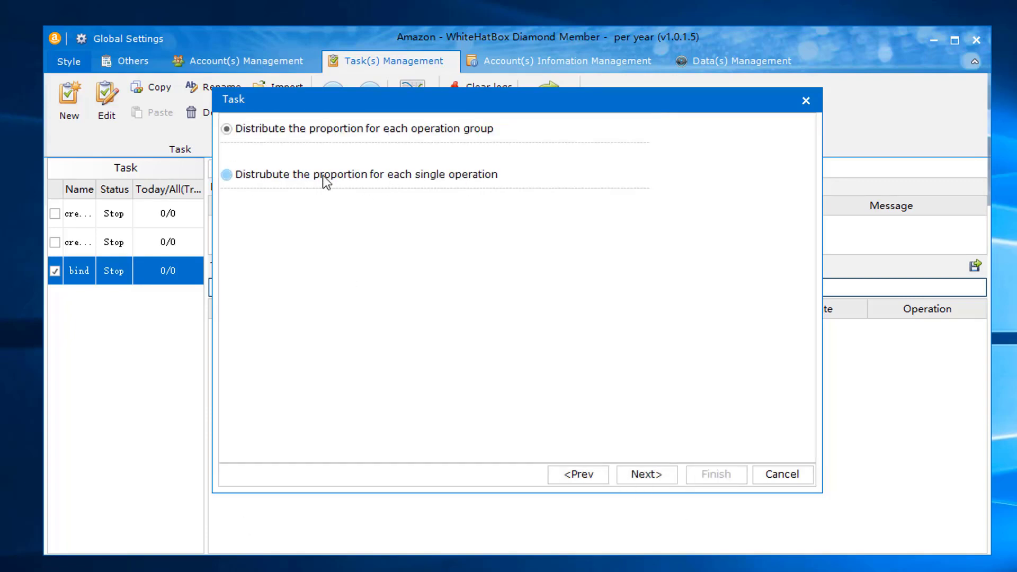
# - Switch to per-single-operation distribution and add group '1' holding a ViewComment operation
pyautogui.click(300, 179)
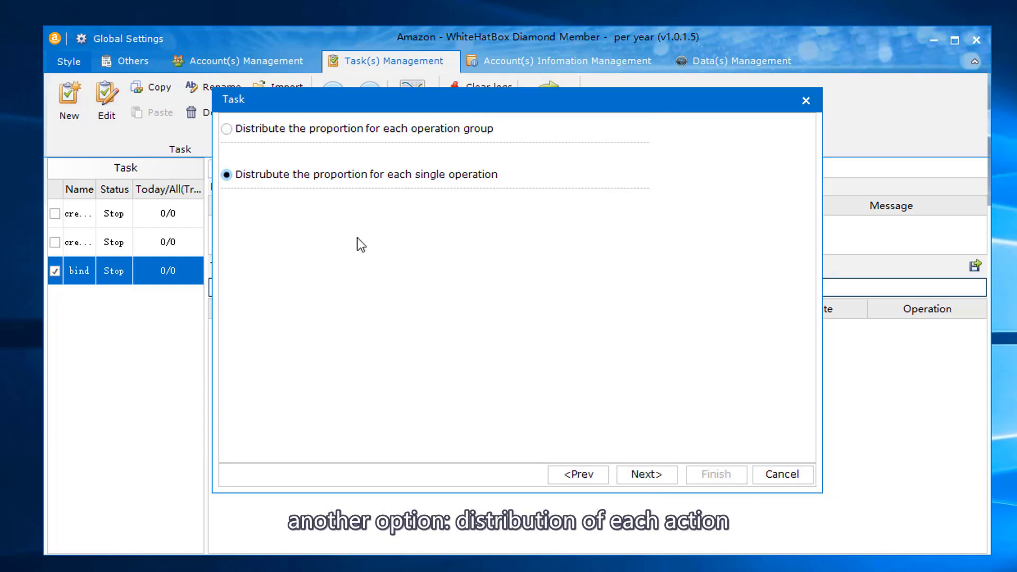
pyautogui.click(648, 474)
pyautogui.click(230, 123)
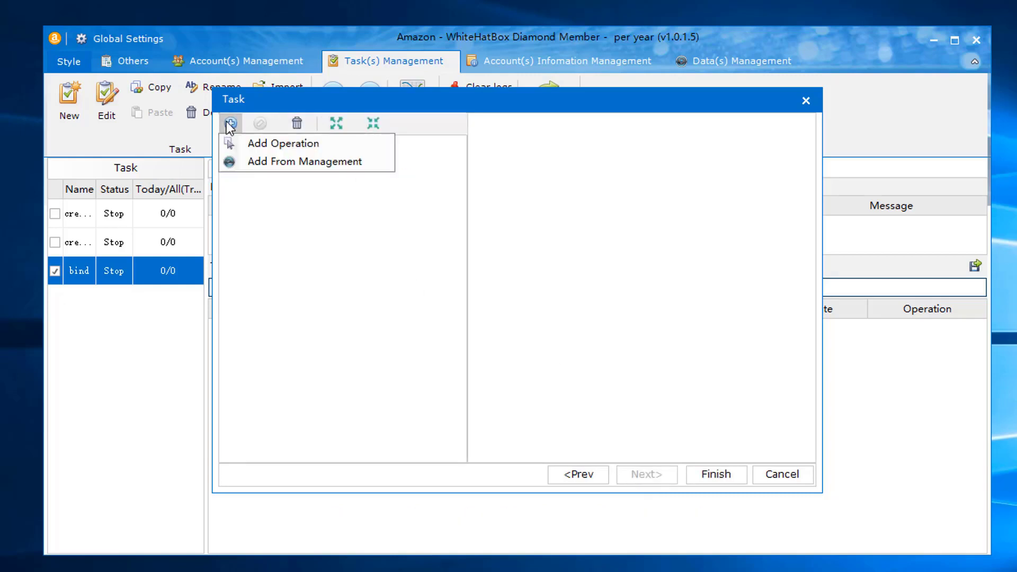
pyautogui.click(301, 145)
pyautogui.write('1')
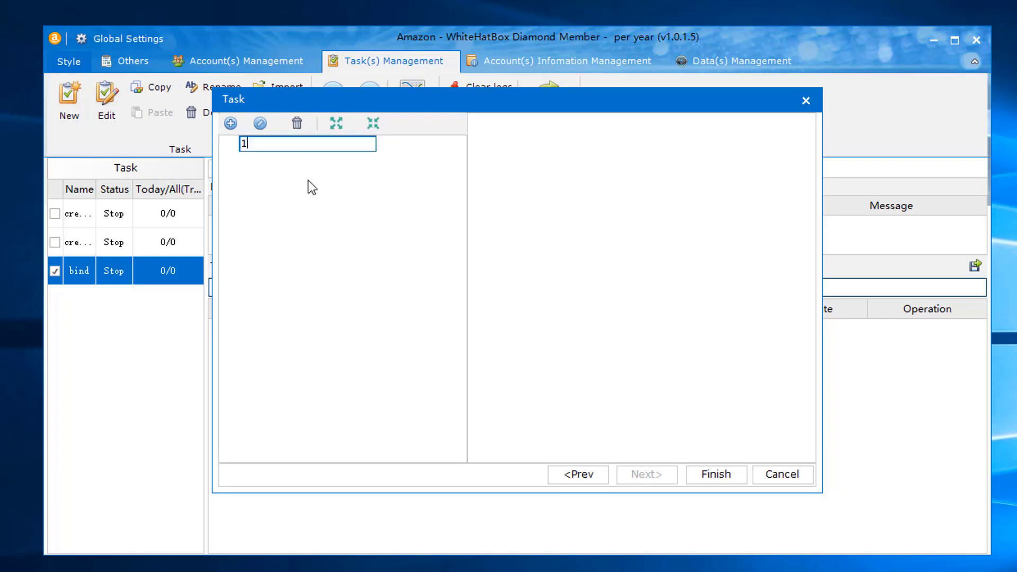
pyautogui.press('Return')
pyautogui.rightClick(259, 147)
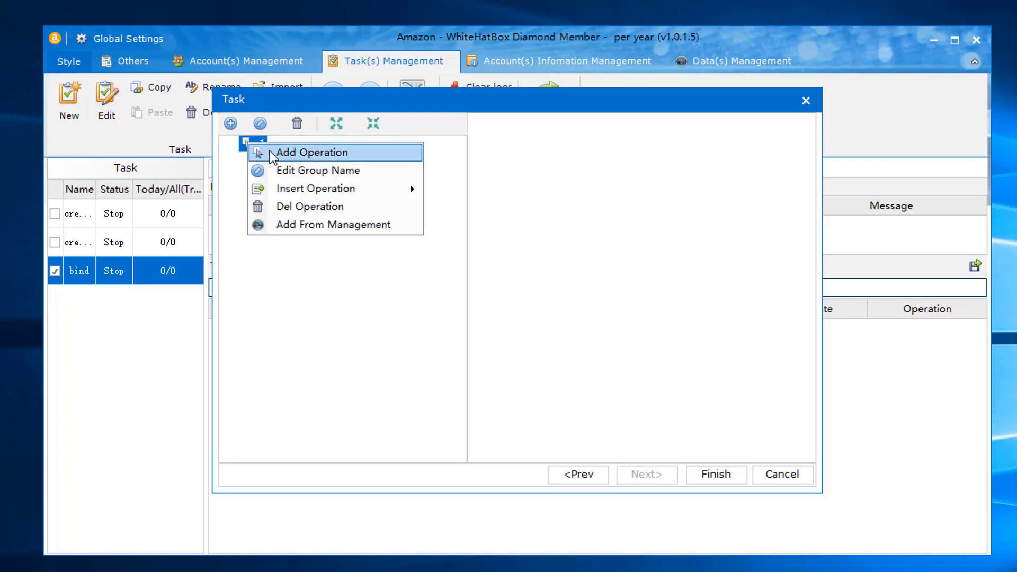
pyautogui.moveTo(279, 190)
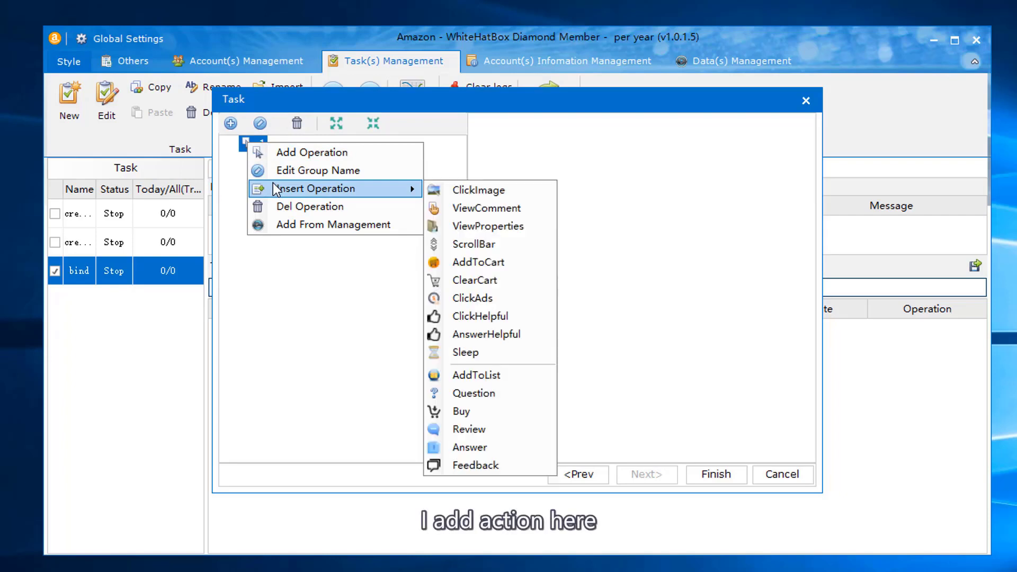
pyautogui.click(464, 207)
pyautogui.click(285, 160)
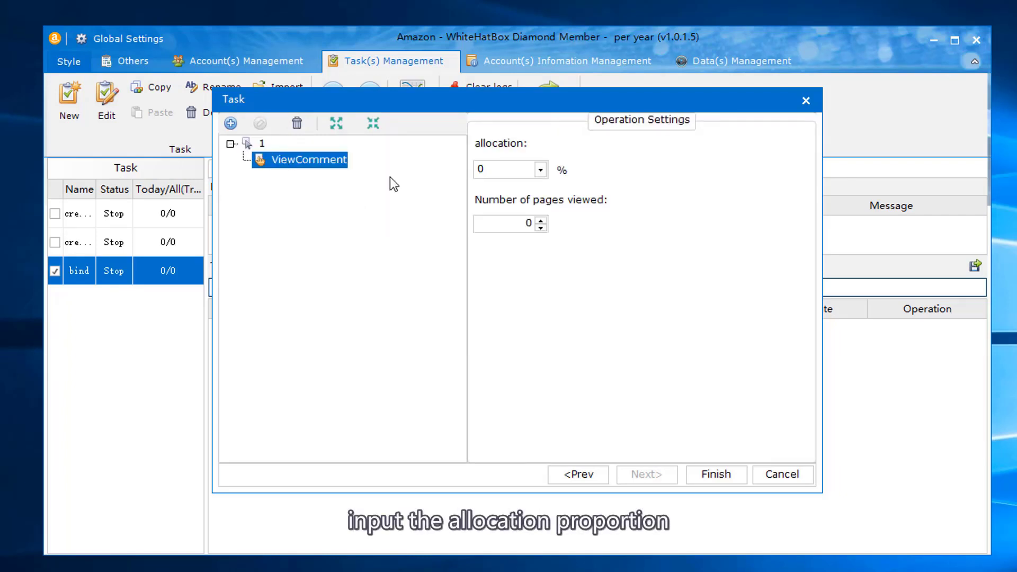
# - Page through the keyword and distribution steps and finish saving the 'search from google' task
pyautogui.click(593, 474)
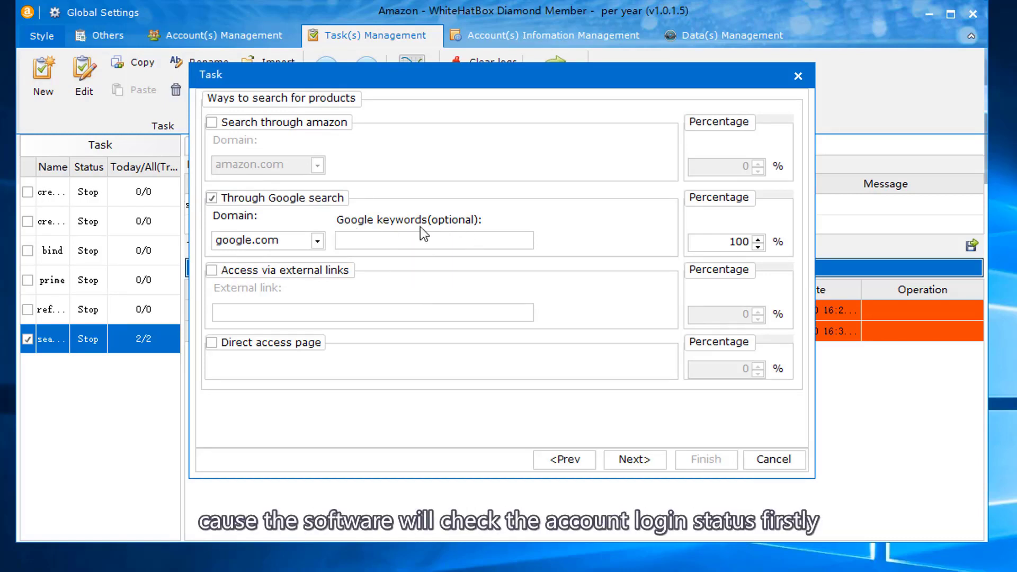
pyautogui.click(628, 462)
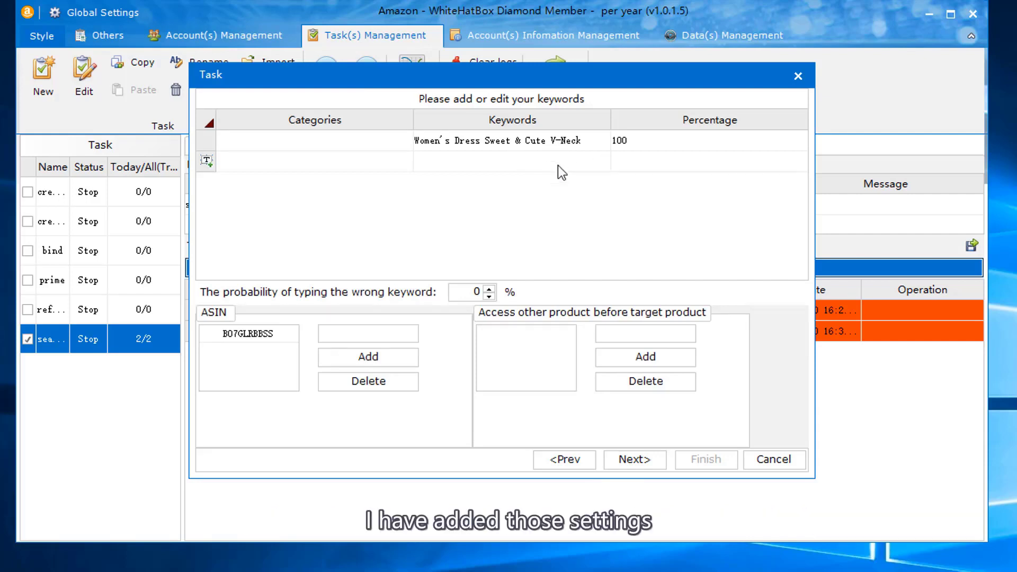
pyautogui.click(654, 469)
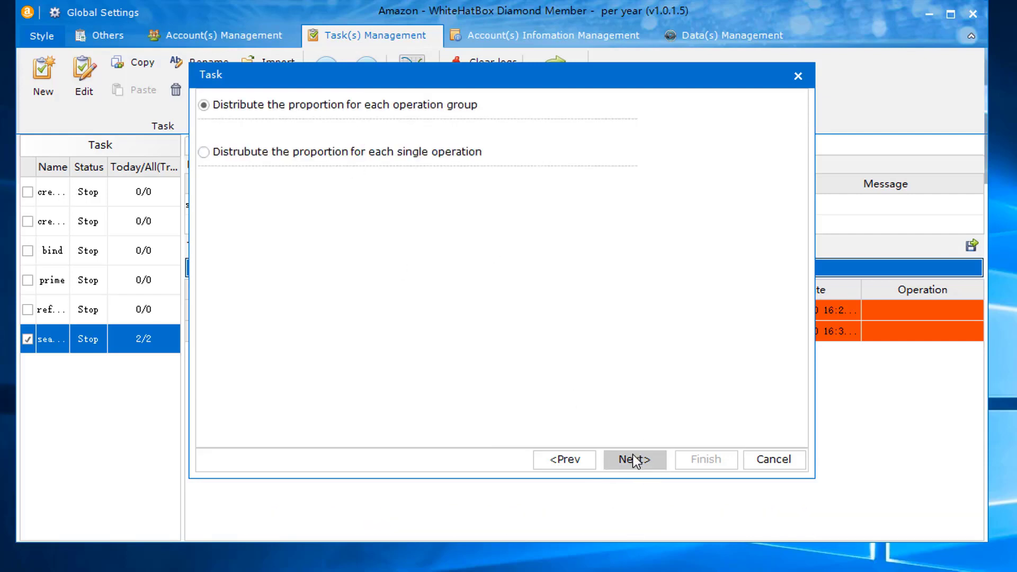
pyautogui.click(637, 459)
pyautogui.click(305, 152)
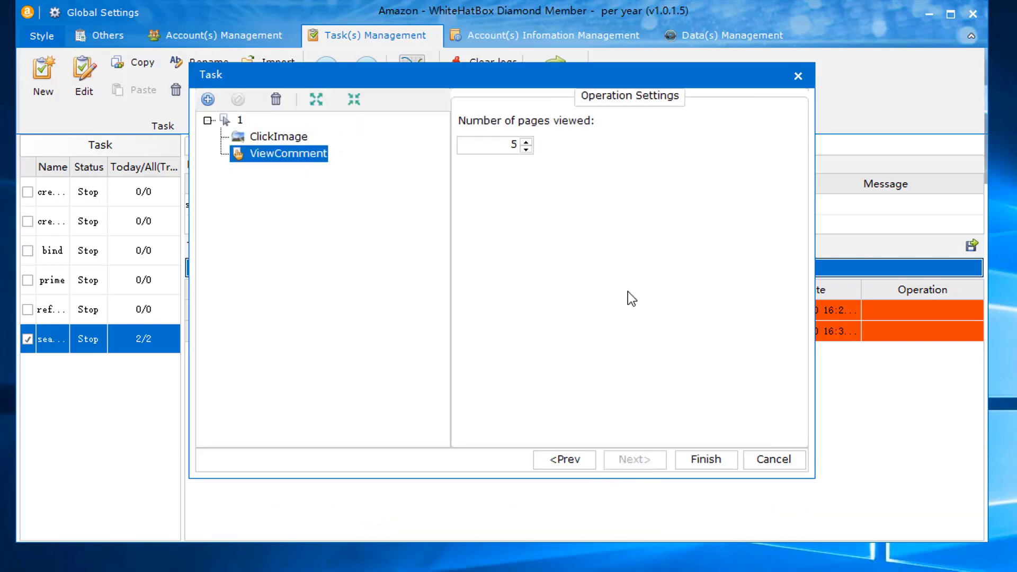
pyautogui.click(683, 465)
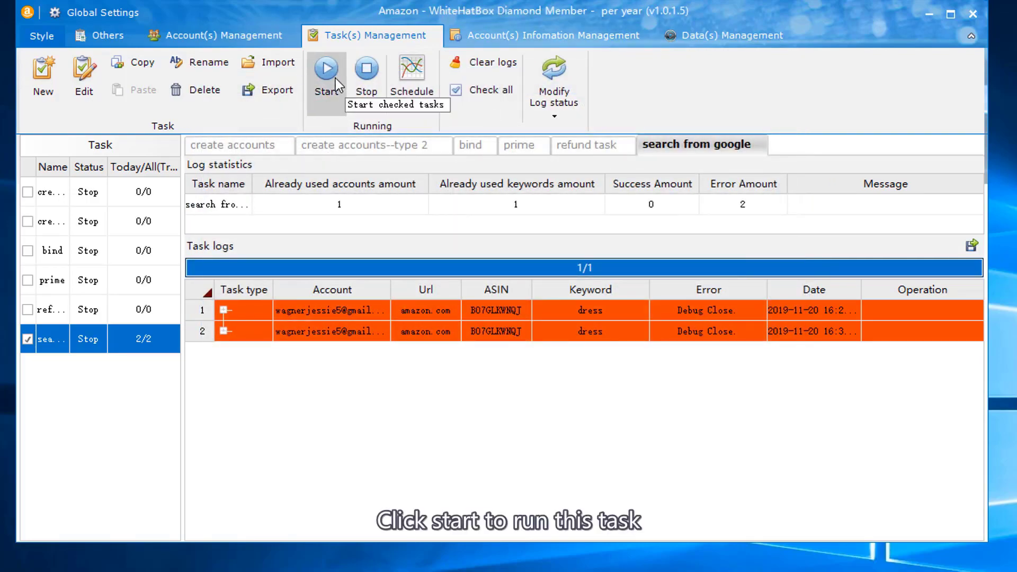
# - Run the checked 'search from google' task with Start
pyautogui.click(329, 75)
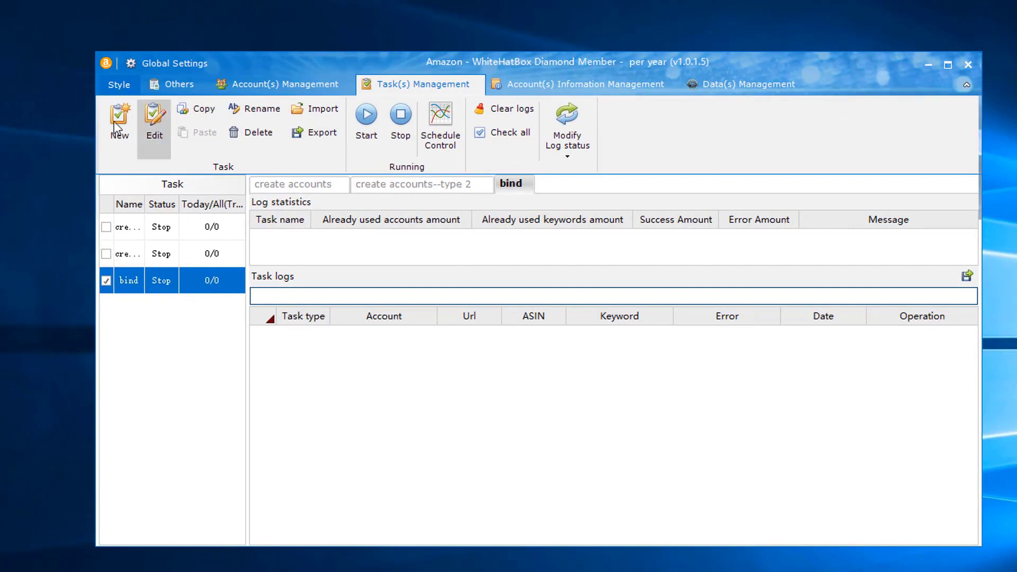
# - Start a new SearchAds task named 'ads' that logs in before performing operations
pyautogui.click(113, 121)
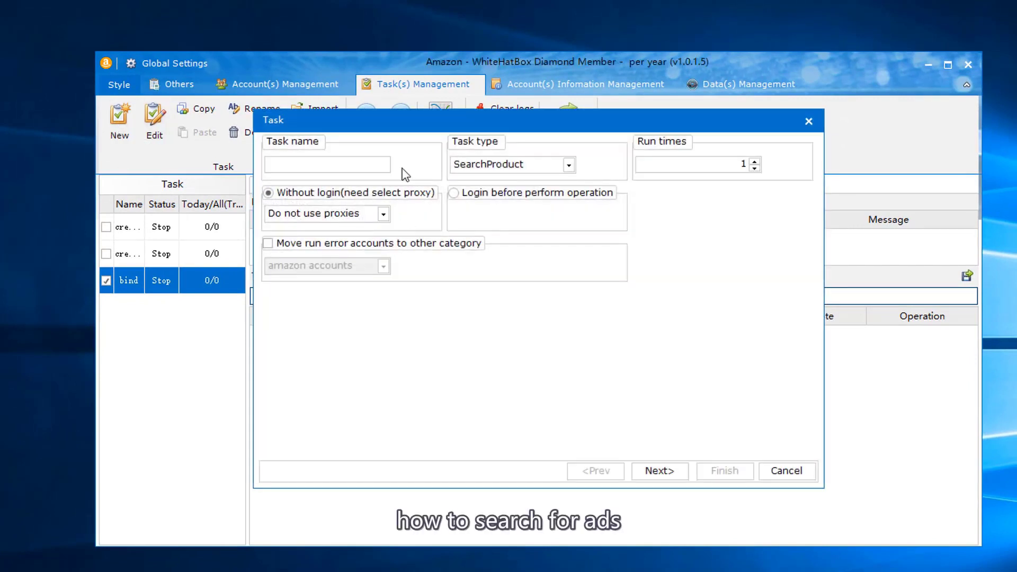
pyautogui.click(516, 166)
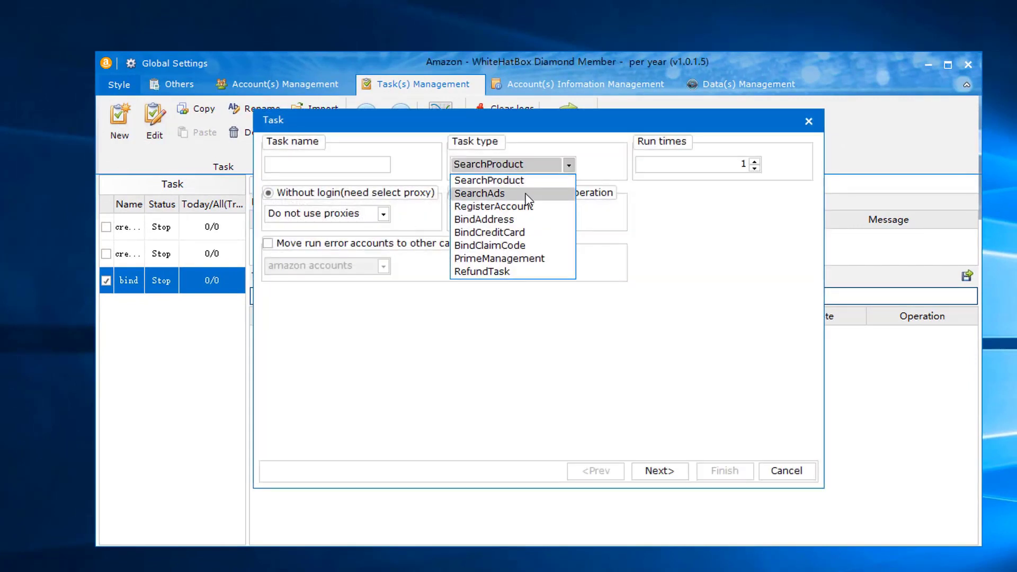
pyautogui.click(527, 193)
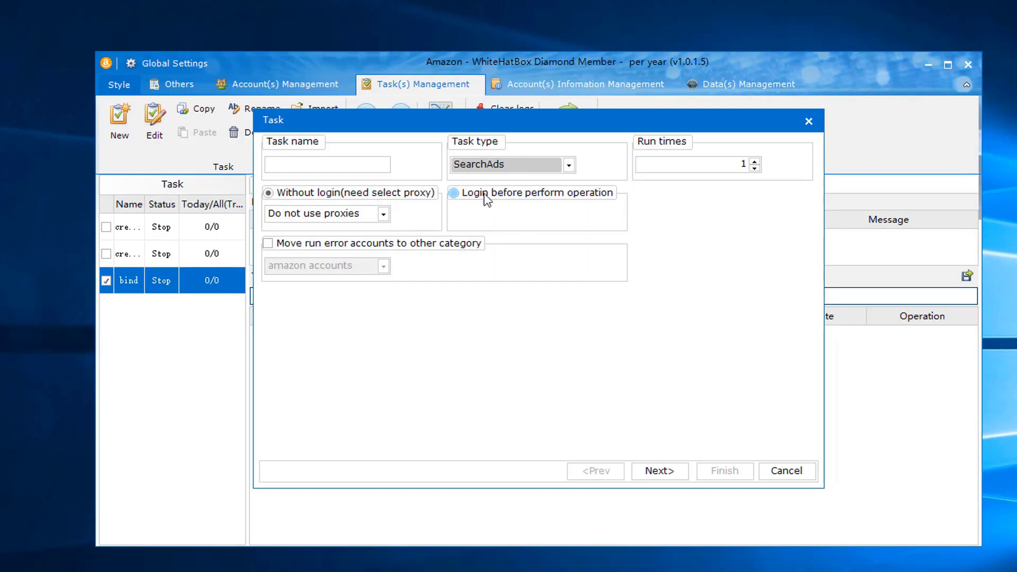
pyautogui.click(367, 166)
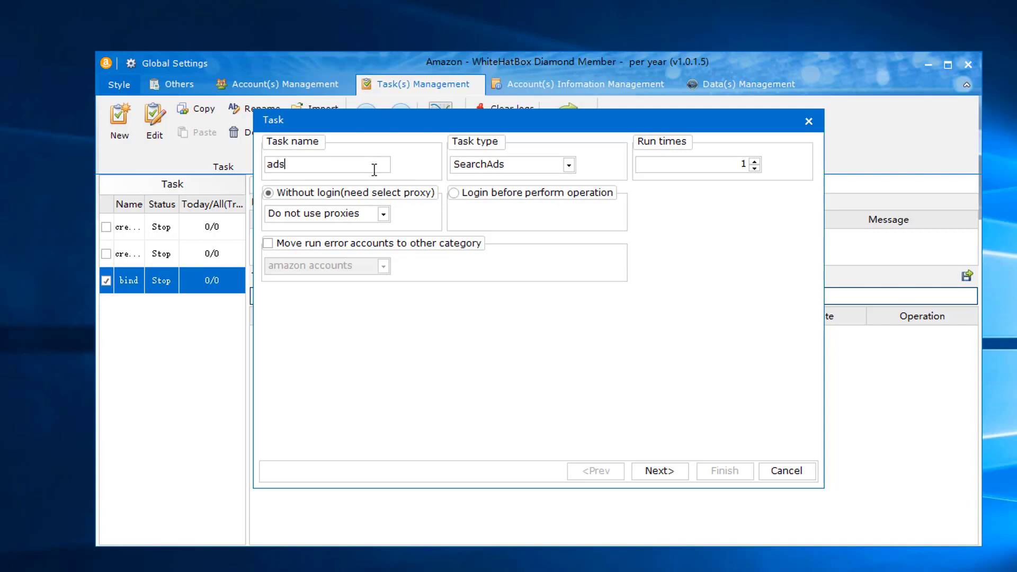
pyautogui.click(453, 193)
# - Assign the amazon accounts group and keep amazon.com as the search domain
pyautogui.click(671, 475)
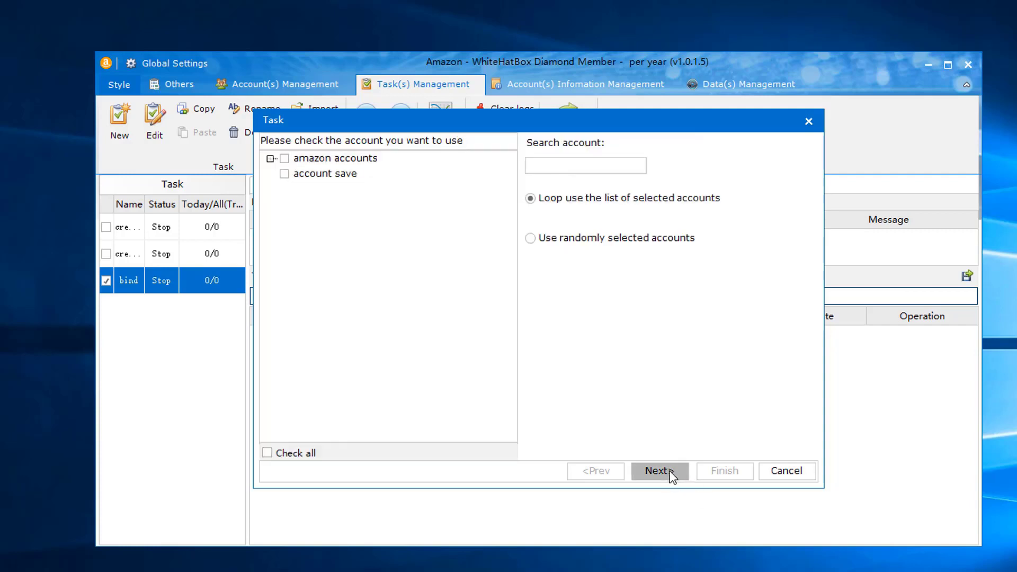
pyautogui.click(289, 159)
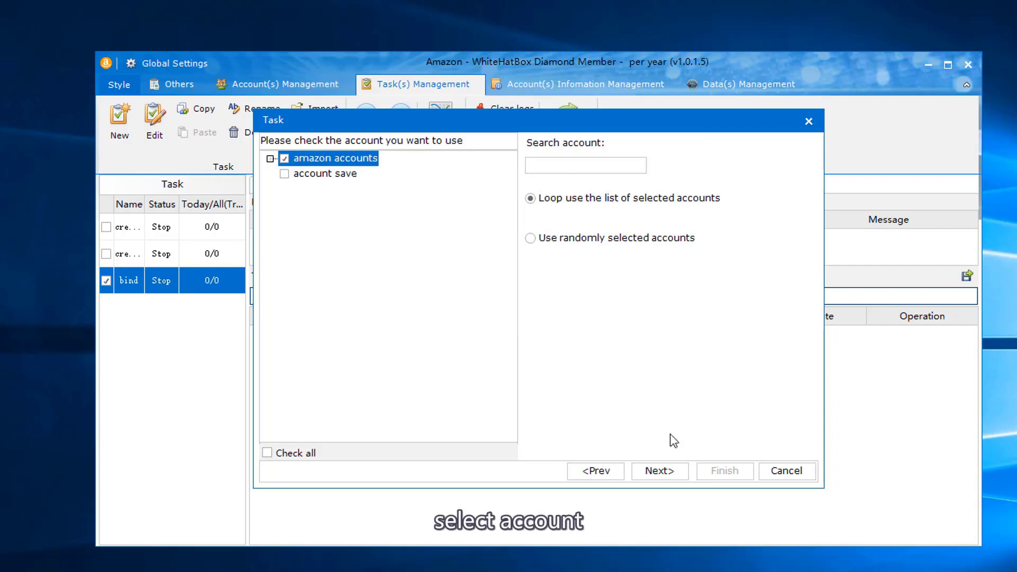
pyautogui.click(673, 470)
pyautogui.click(334, 202)
pyautogui.click(337, 217)
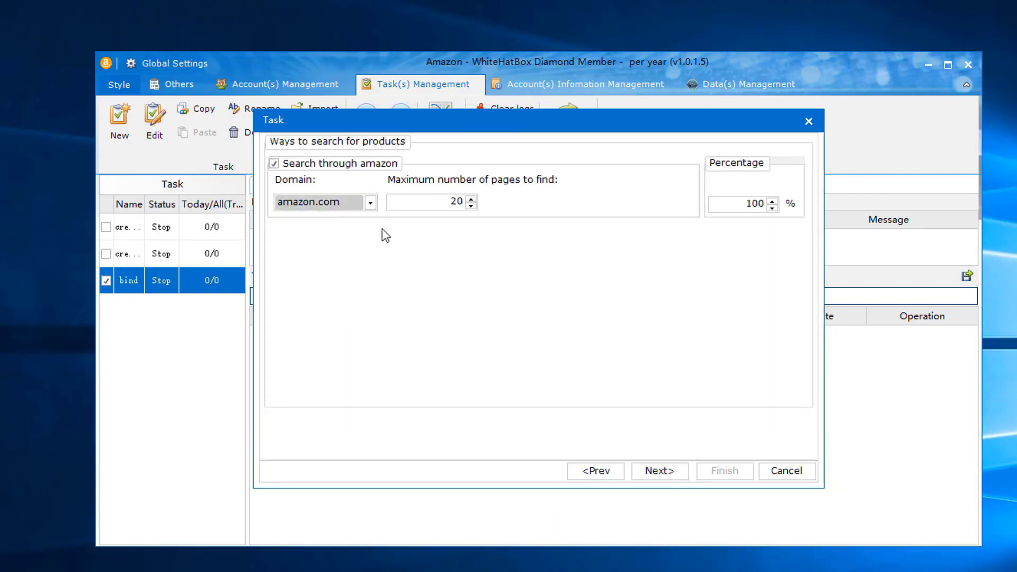
# - Add the keyword 'laptop' with a 100% percentage
pyautogui.click(663, 473)
pyautogui.click(392, 182)
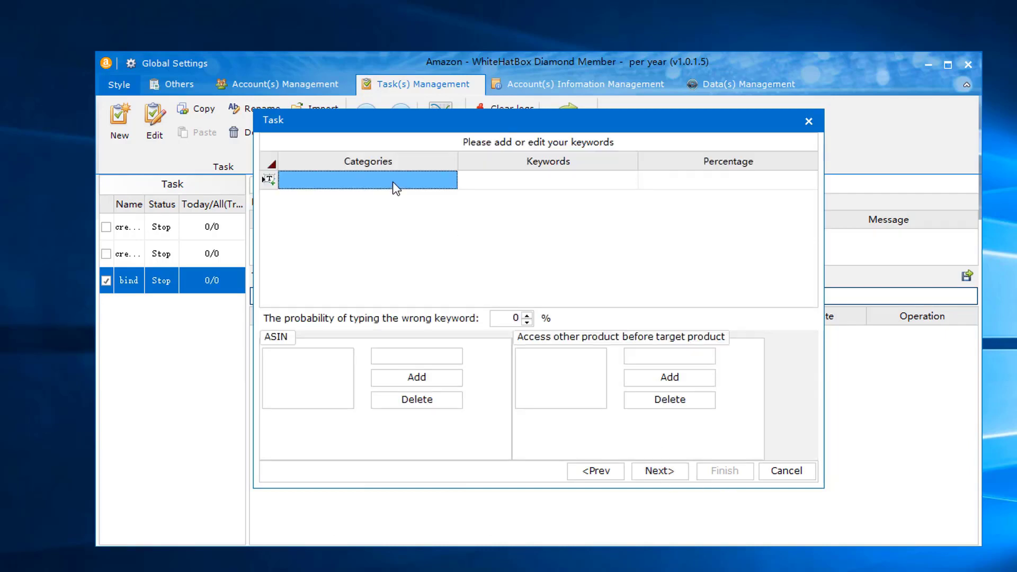
pyautogui.click(521, 179)
pyautogui.click(521, 179)
pyautogui.write('lapto')
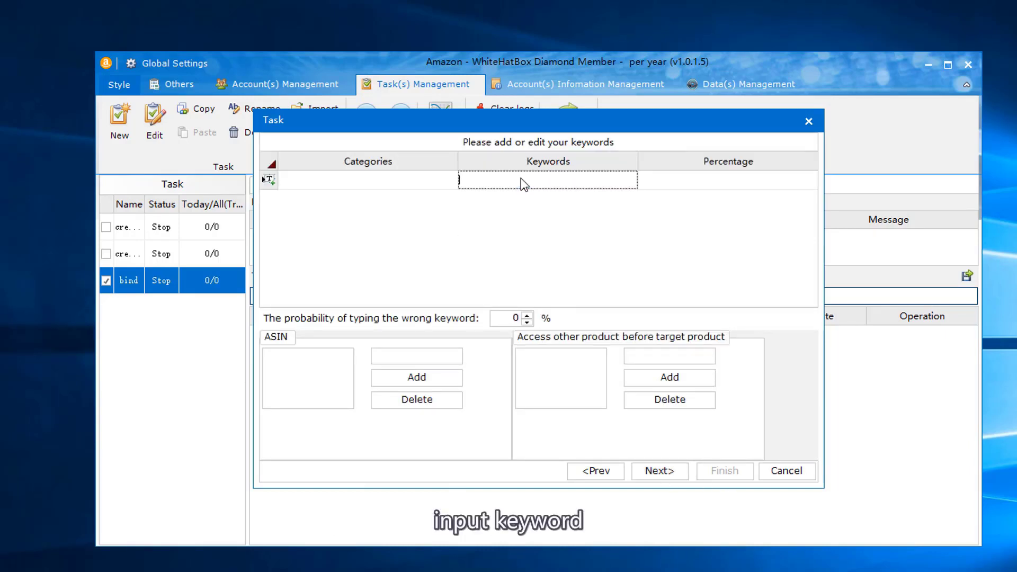
pyautogui.write('p')
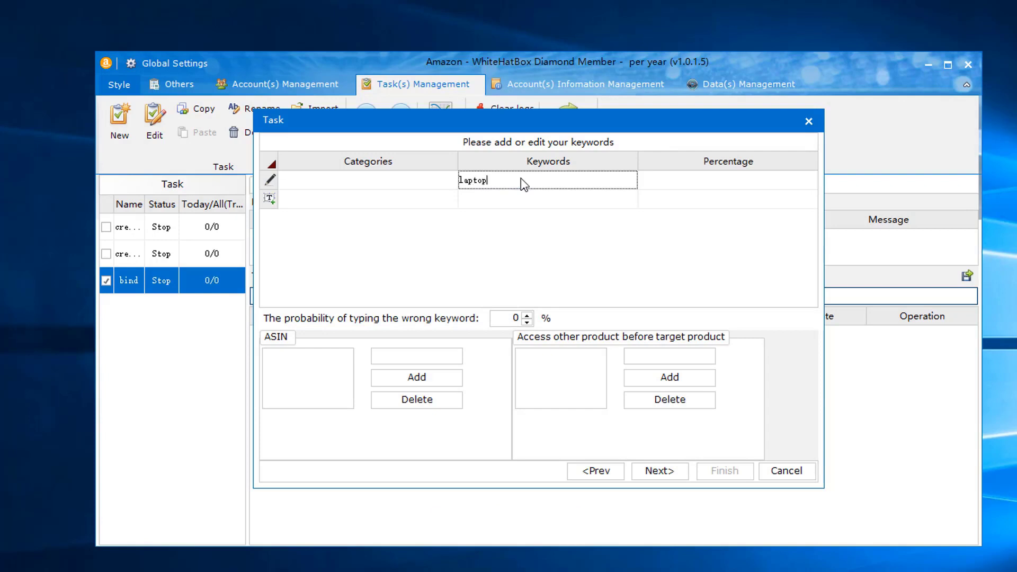
pyautogui.click(661, 188)
pyautogui.click(661, 189)
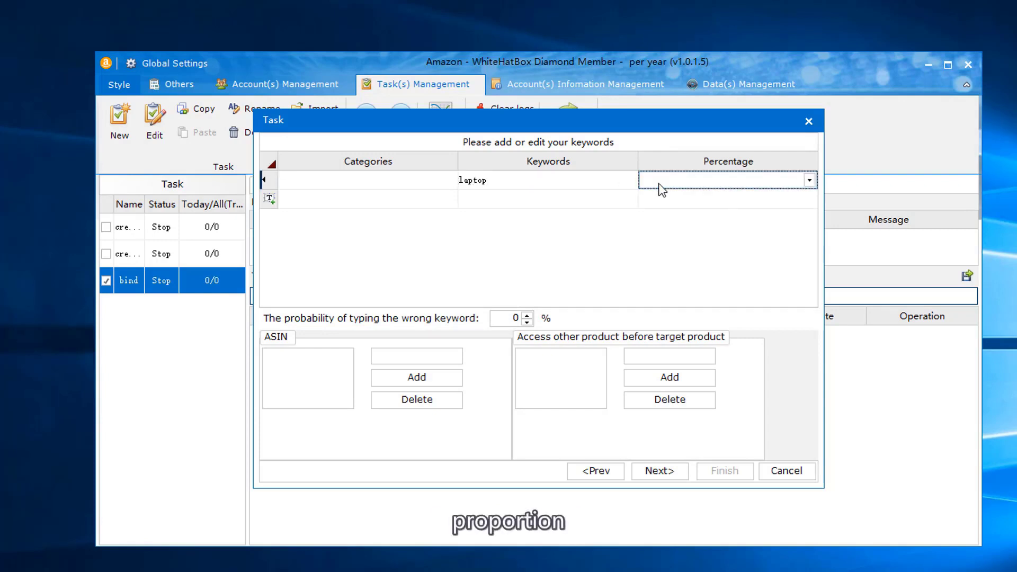
pyautogui.click(809, 180)
pyautogui.scroll(-20, 788, 472)
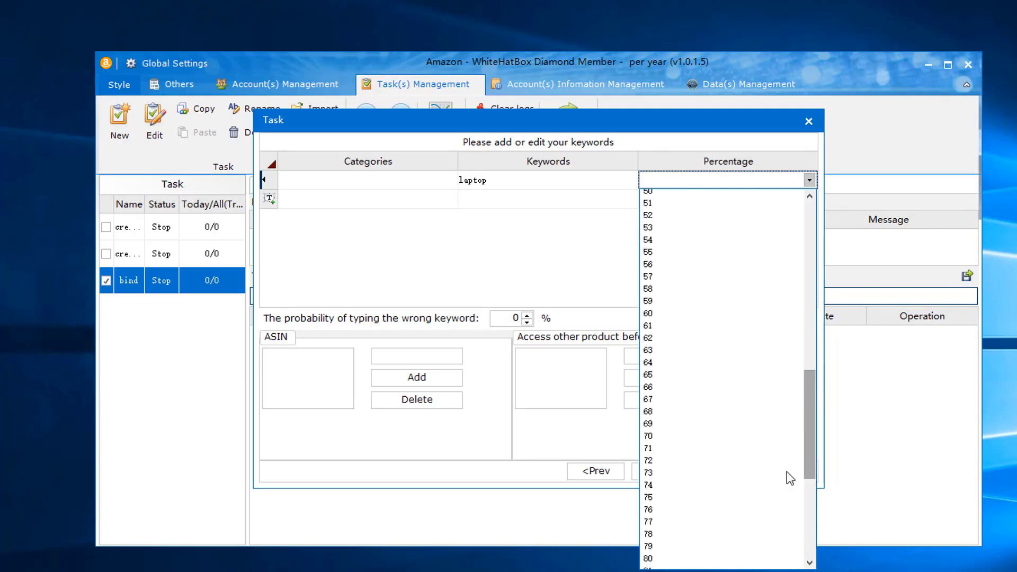
pyautogui.click(674, 561)
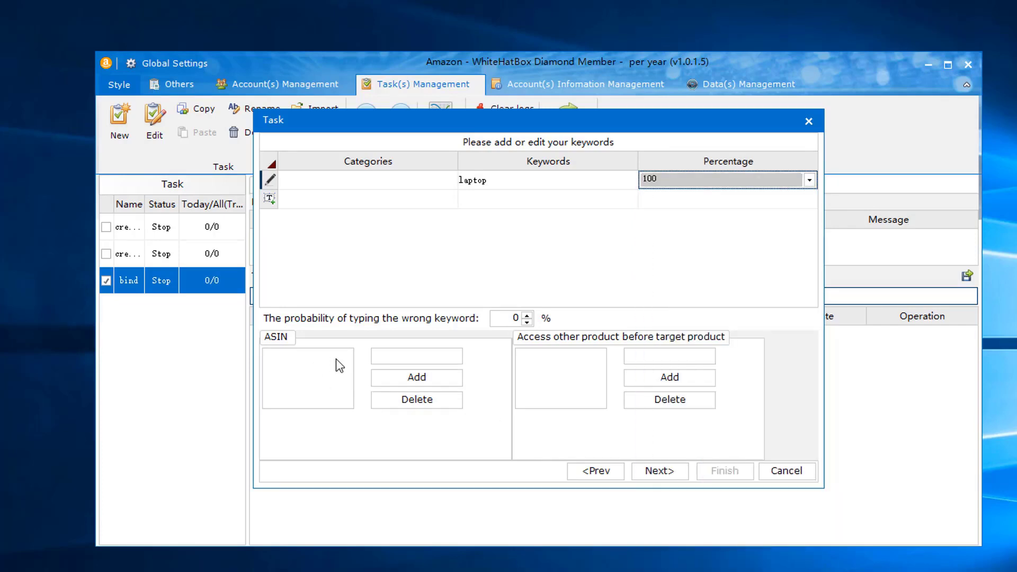
# - Add ASIN B07T63H42Q to the target product list
pyautogui.click(420, 354)
pyautogui.write('B07T63H42Q')
pyautogui.click(456, 379)
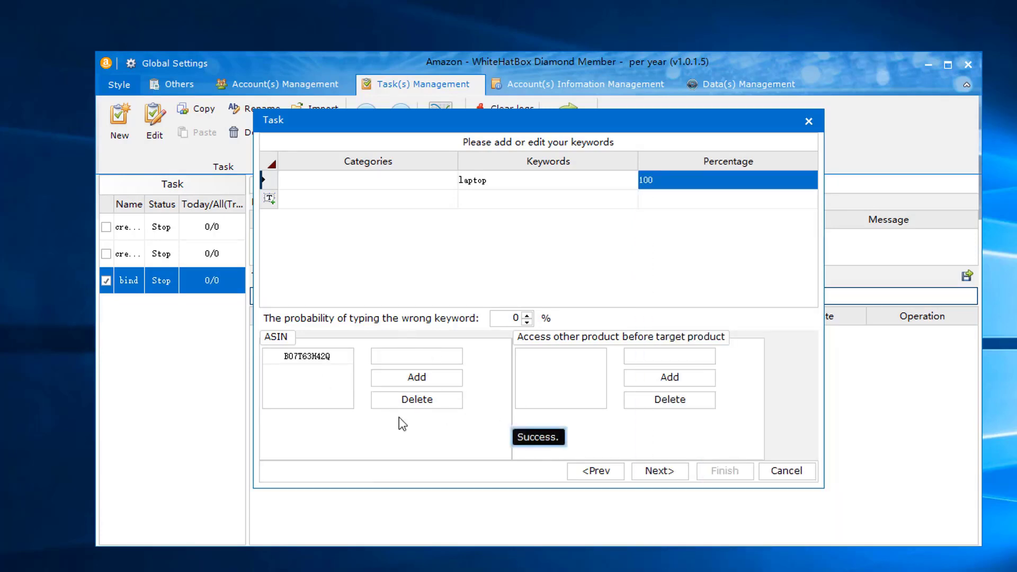
pyautogui.click(678, 470)
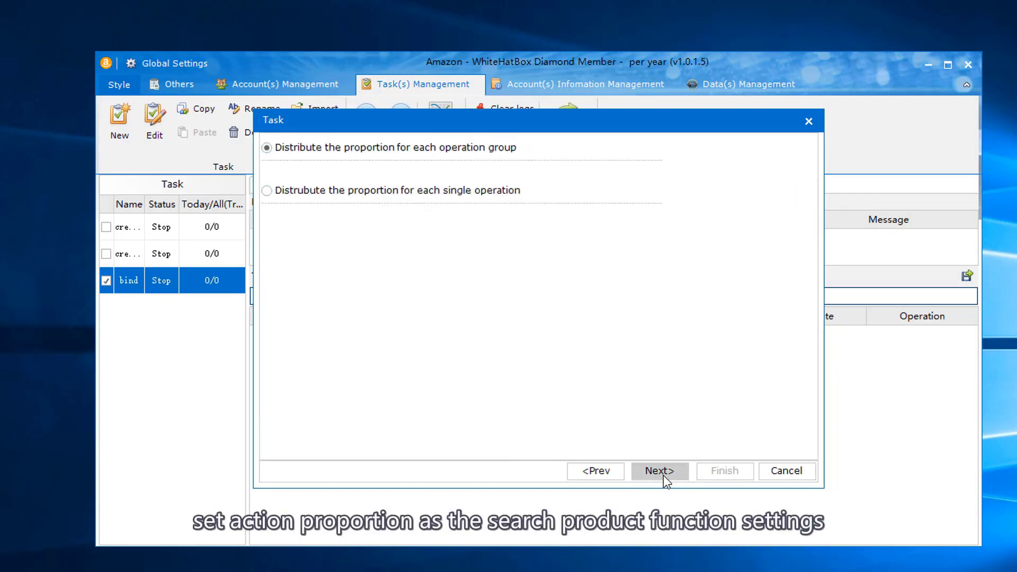
# - Add an operation group named '1' without inserting any operation into it
pyautogui.click(663, 471)
pyautogui.click(270, 142)
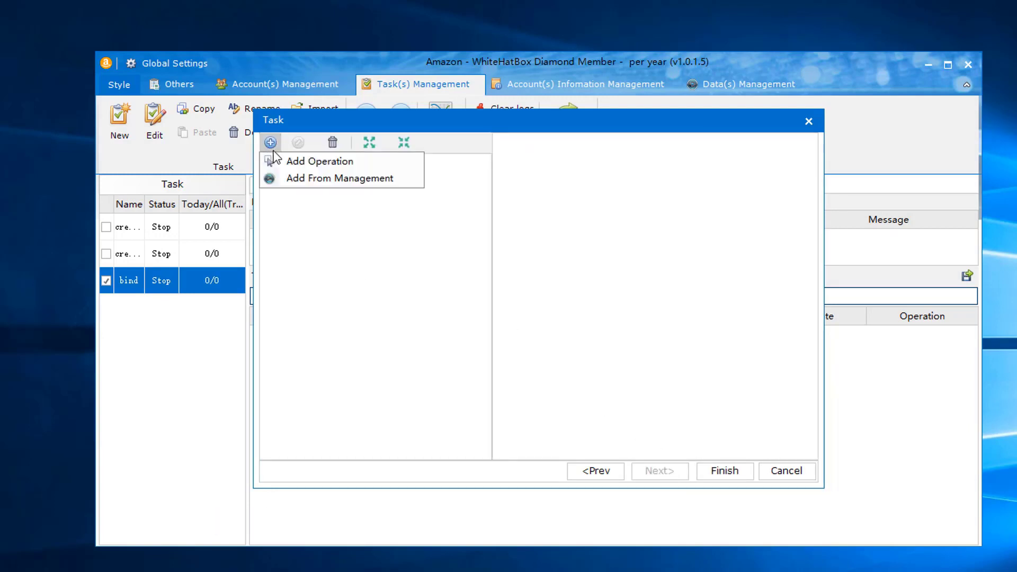
pyautogui.click(326, 164)
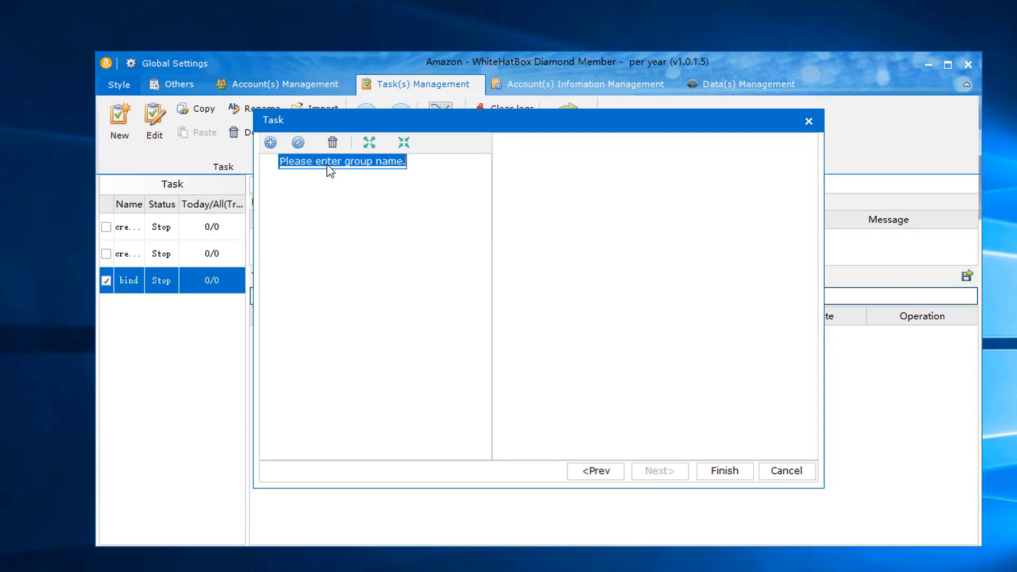
pyautogui.write('1')
pyautogui.press('Return')
pyautogui.rightClick(289, 160)
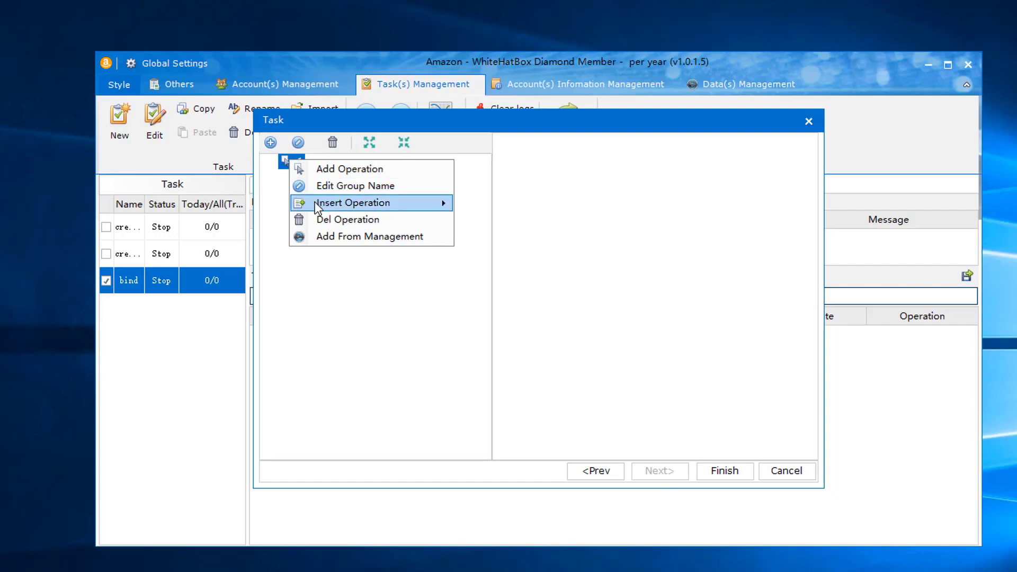
pyautogui.moveTo(370, 204)
pyautogui.click(352, 265)
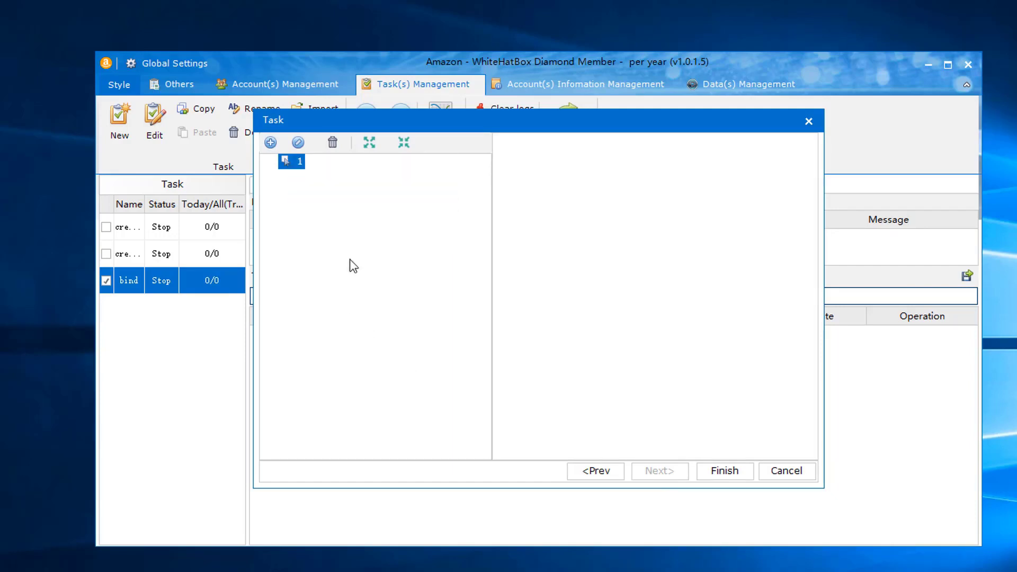
# - Discard the ads task and start a new PrimeManagement task named 'prime'
pyautogui.click(787, 472)
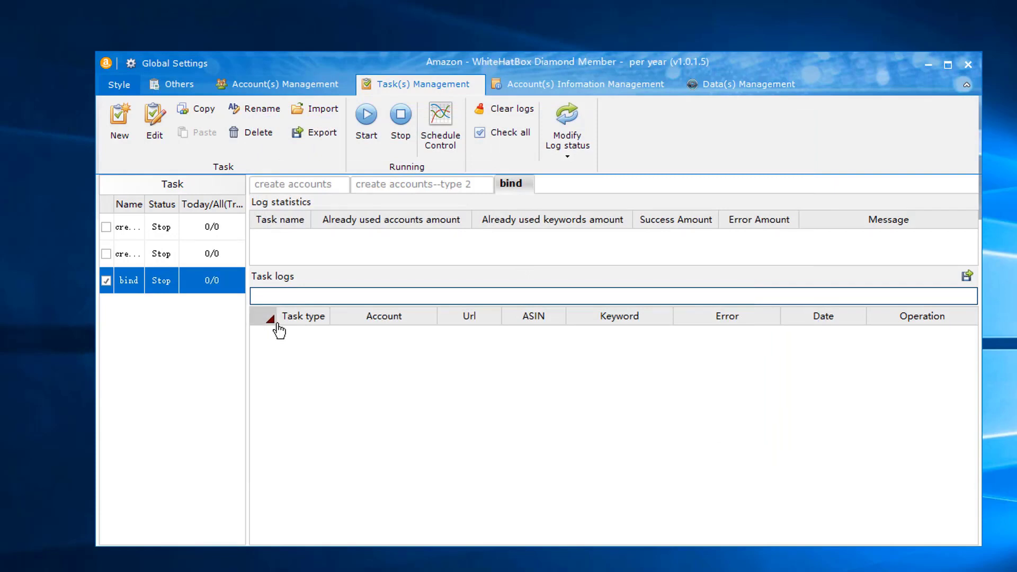
pyautogui.click(134, 132)
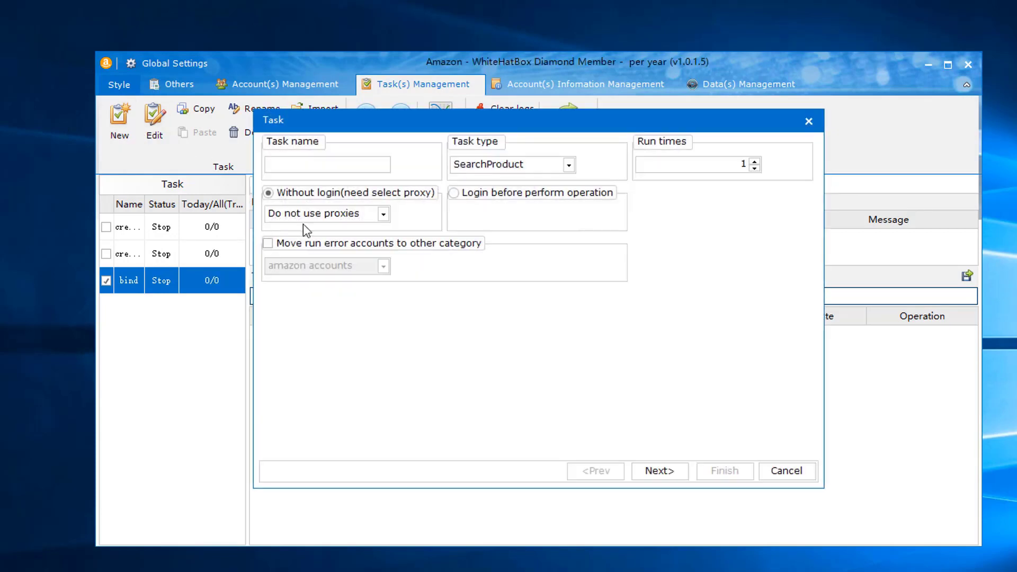
pyautogui.click(485, 163)
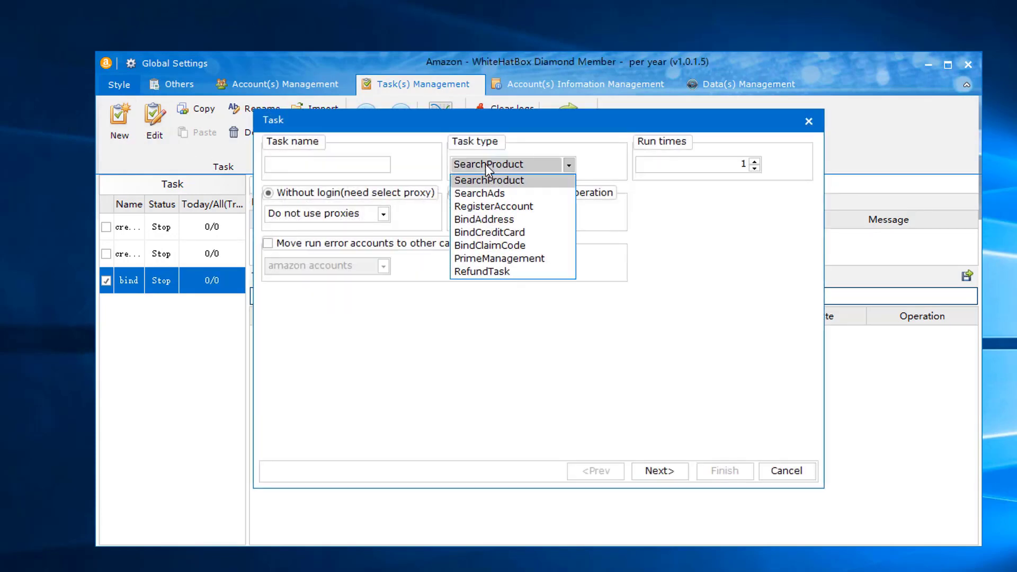
pyautogui.click(500, 259)
pyautogui.click(285, 162)
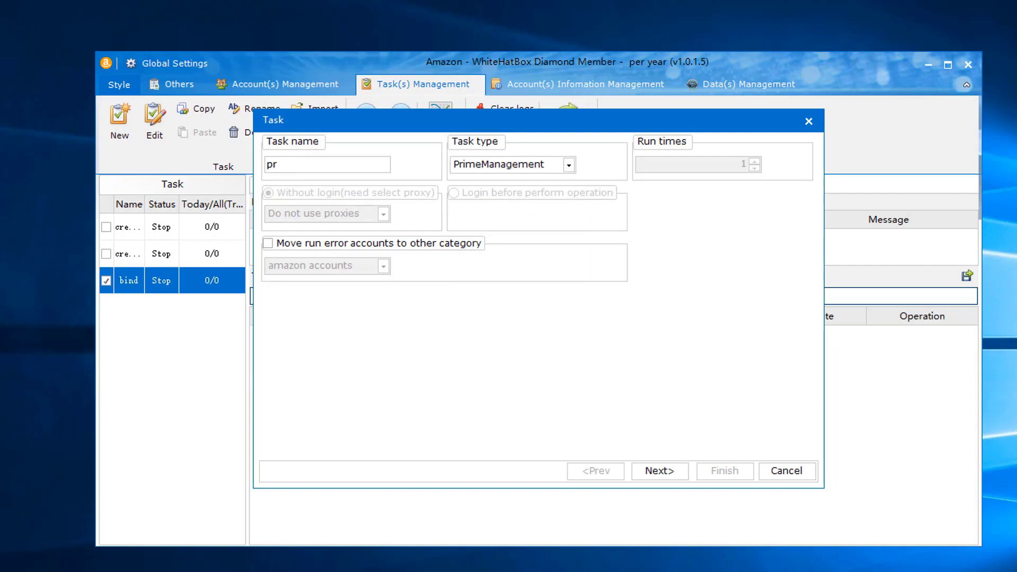
# - Run the prime task on the amazon accounts group in Cancel Prime mode and finish
pyautogui.click(648, 470)
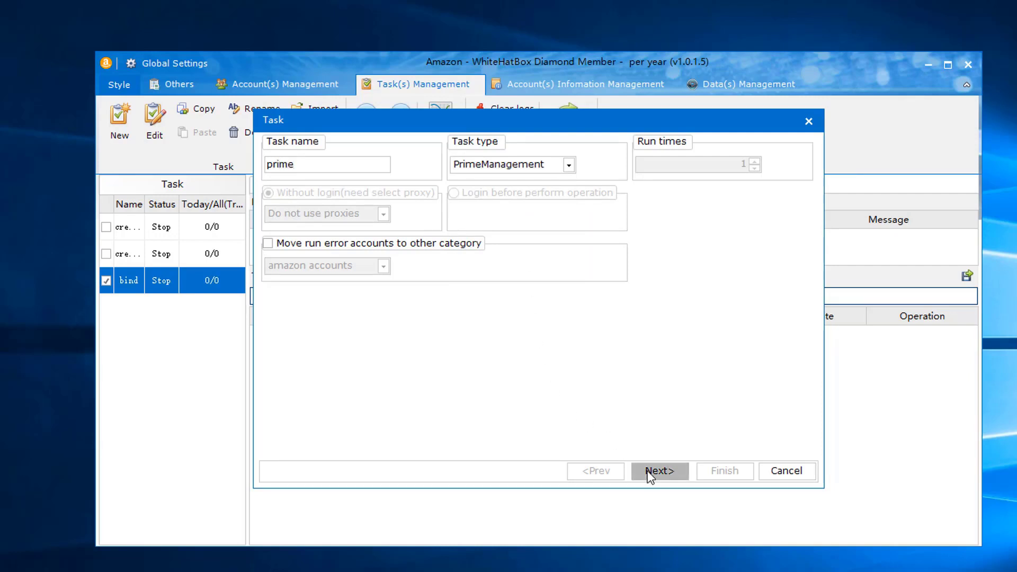
pyautogui.click(284, 158)
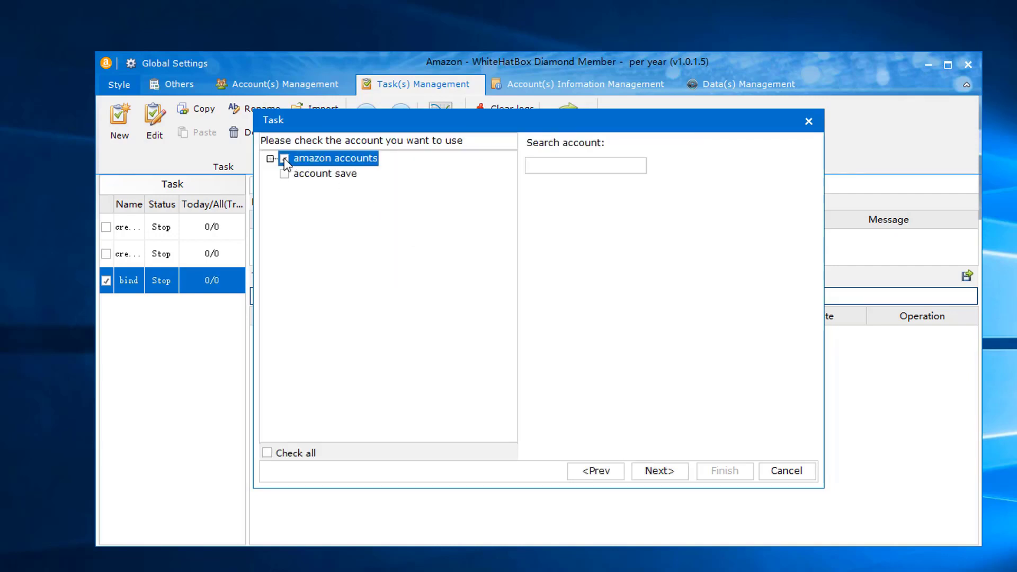
pyautogui.click(657, 470)
pyautogui.click(325, 168)
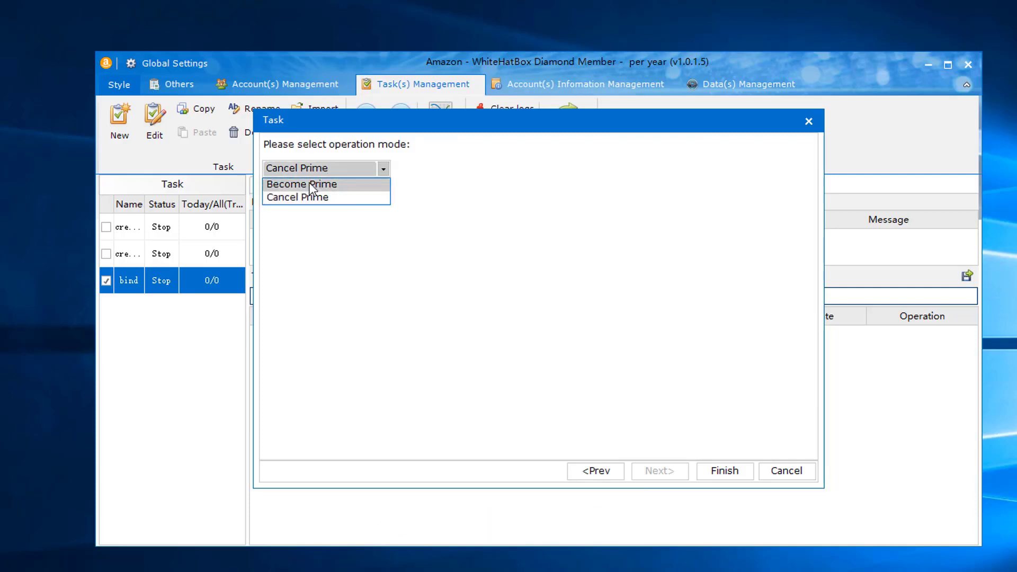
pyautogui.click(421, 259)
pyautogui.click(738, 476)
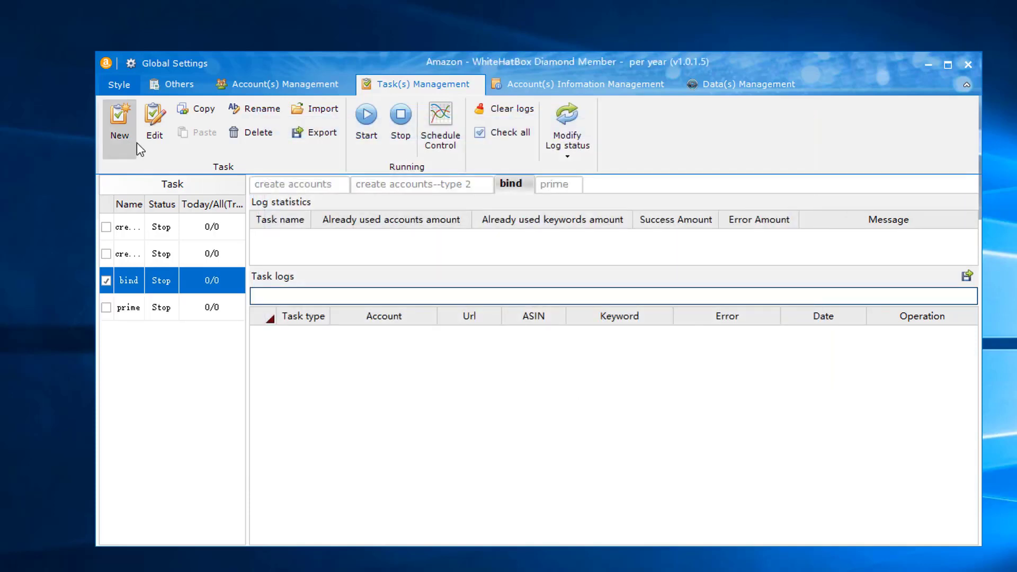
# - Create a new RefundTask named 'refund' and advance through the setup wizard
pyautogui.click(132, 134)
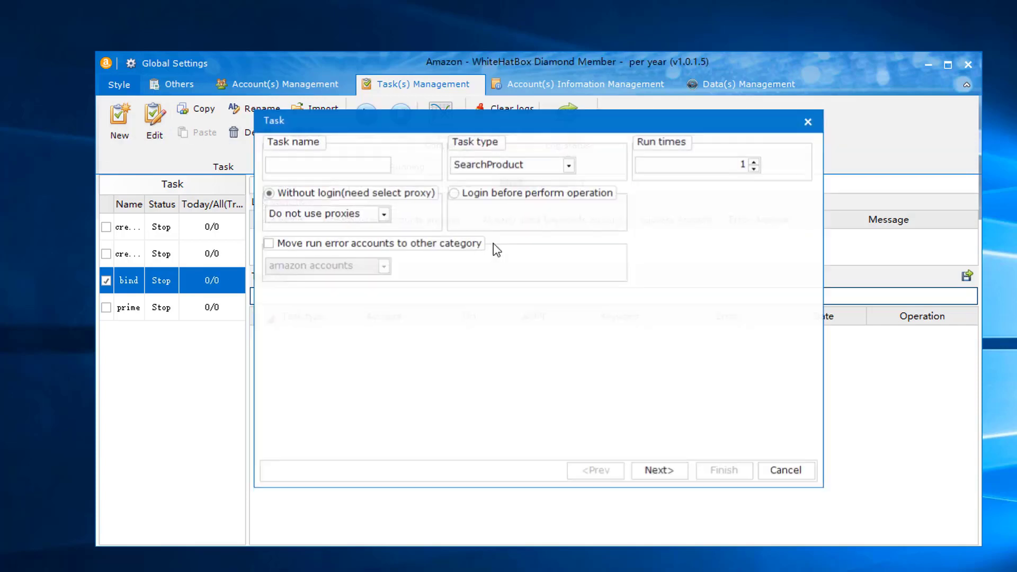
pyautogui.click(524, 167)
pyautogui.click(492, 271)
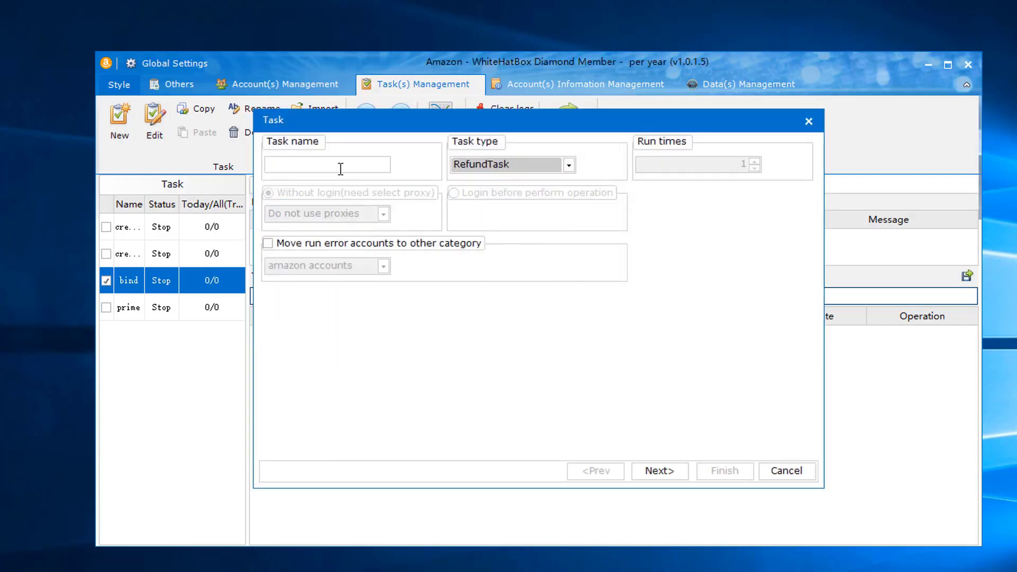
pyautogui.click(339, 165)
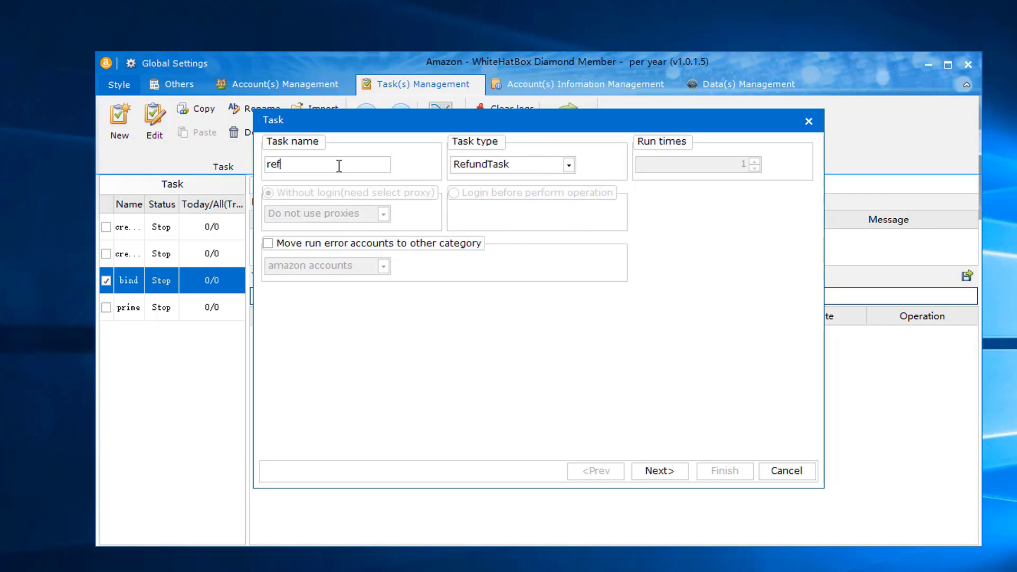
pyautogui.write('refund')
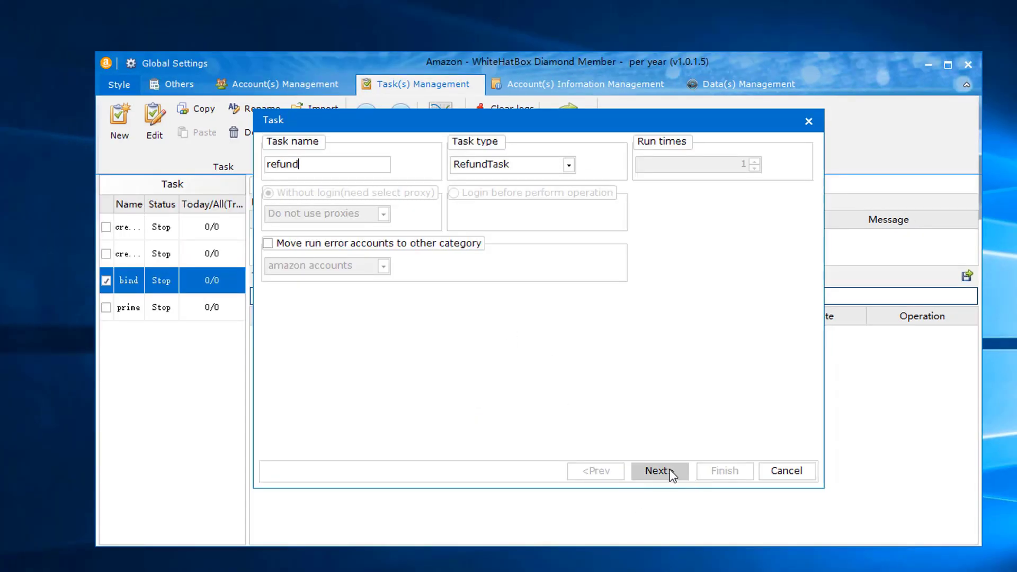
pyautogui.click(668, 470)
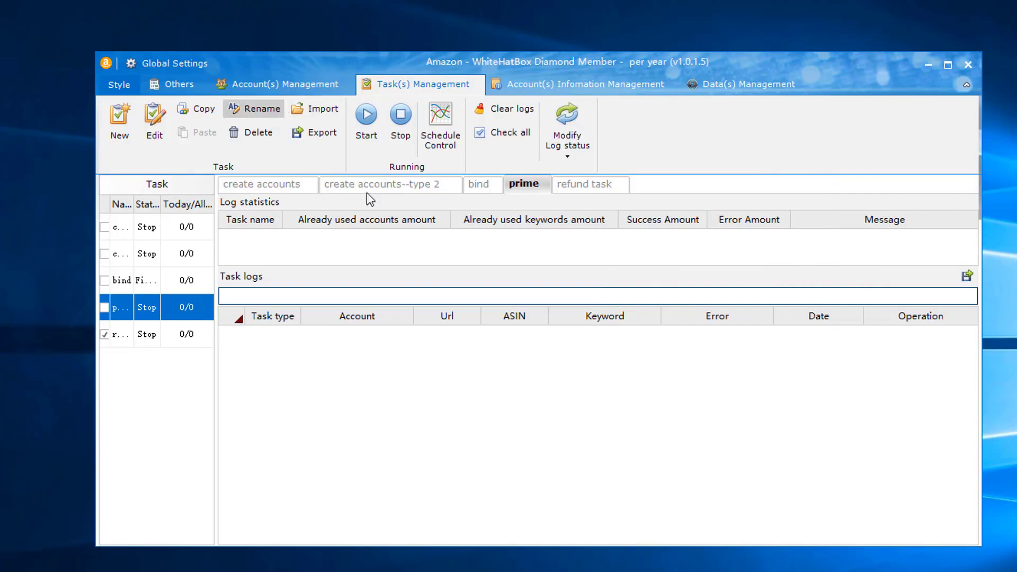
pyautogui.click(453, 149)
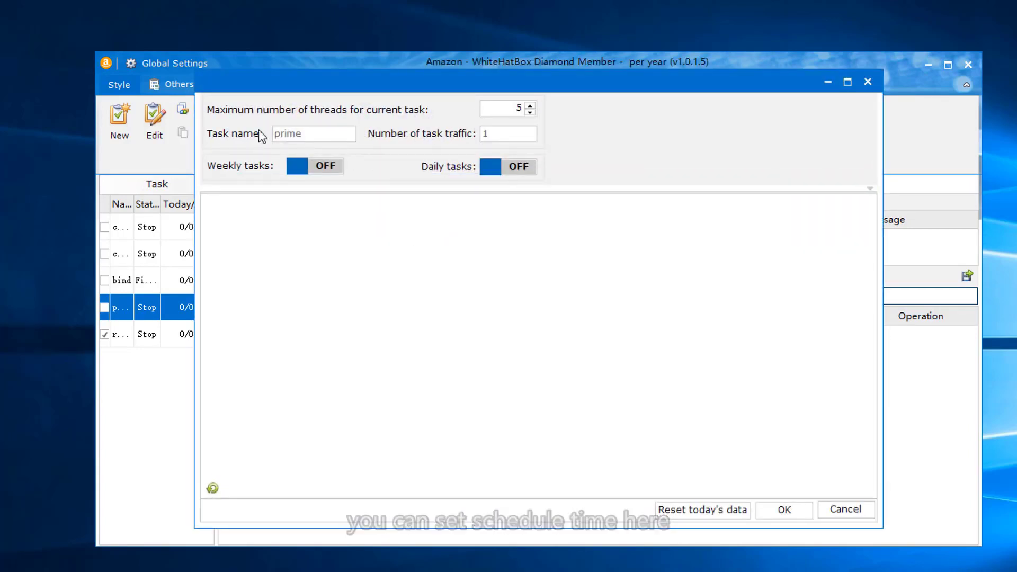
pyautogui.click(335, 166)
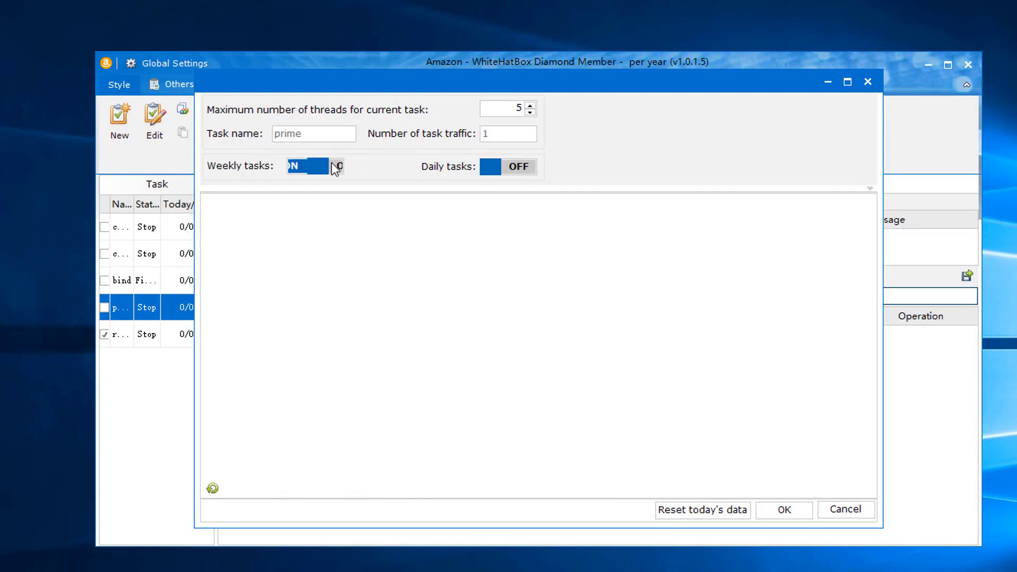
pyautogui.click(514, 171)
pyautogui.moveTo(450, 434)
pyautogui.mouseDown()
pyautogui.moveTo(452, 320)
pyautogui.moveTo(559, 386)
pyautogui.moveTo(660, 320)
pyautogui.moveTo(734, 336)
pyautogui.moveTo(763, 281)
pyautogui.moveTo(647, 345)
pyautogui.moveTo(794, 534)
pyautogui.mouseUp()
pyautogui.click(846, 509)
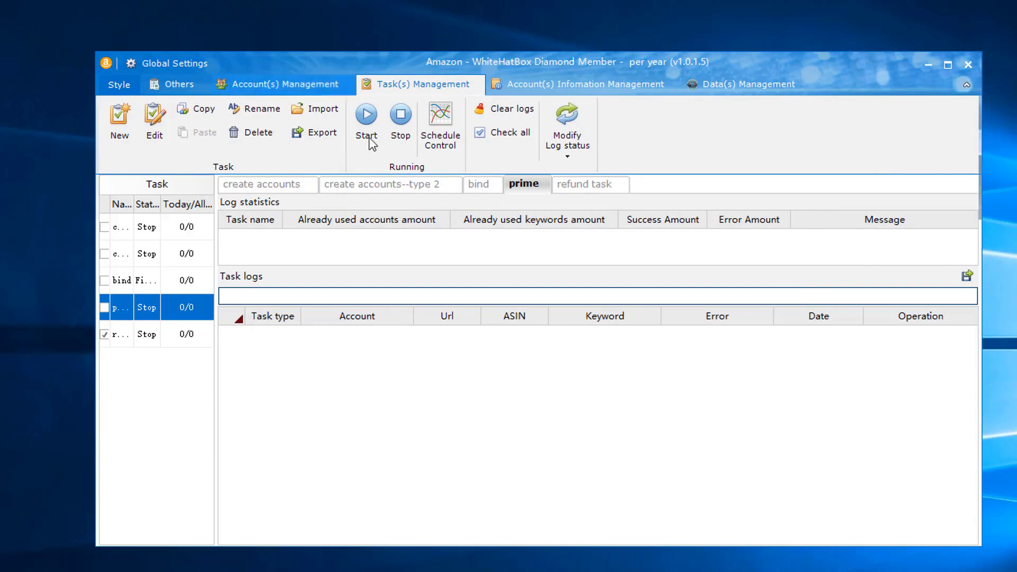
# - Open Account Information Management and generate the ImportInfoFormat.txt template, reviewing its field list
pyautogui.click(514, 90)
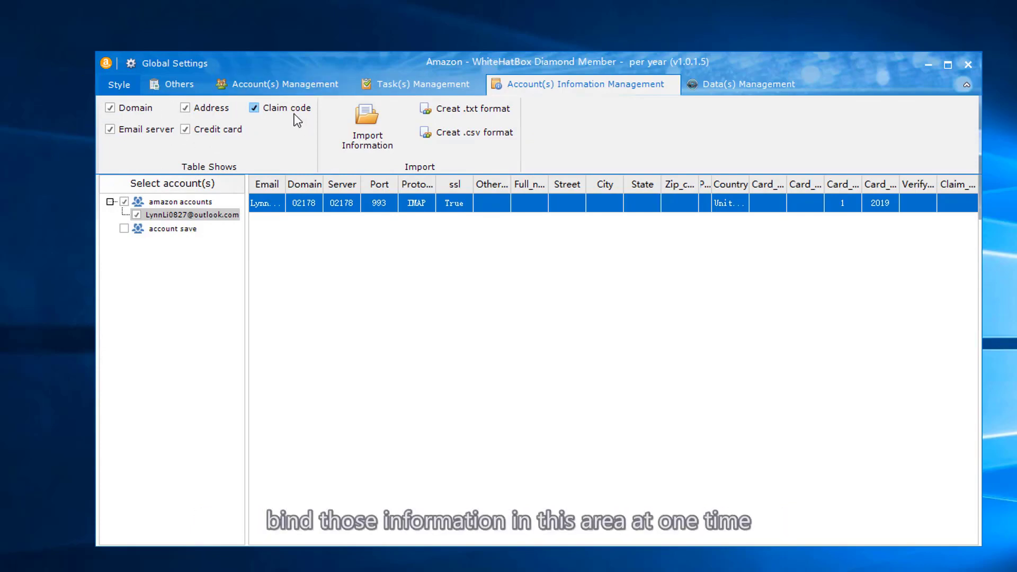
pyautogui.click(464, 111)
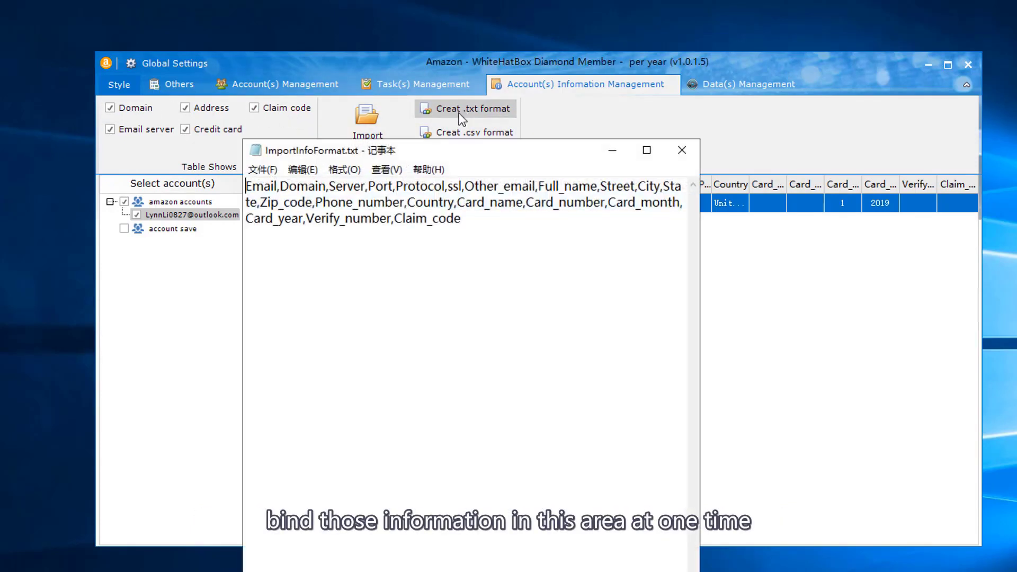
pyautogui.moveTo(490, 240); pyautogui.dragTo(112, 122)
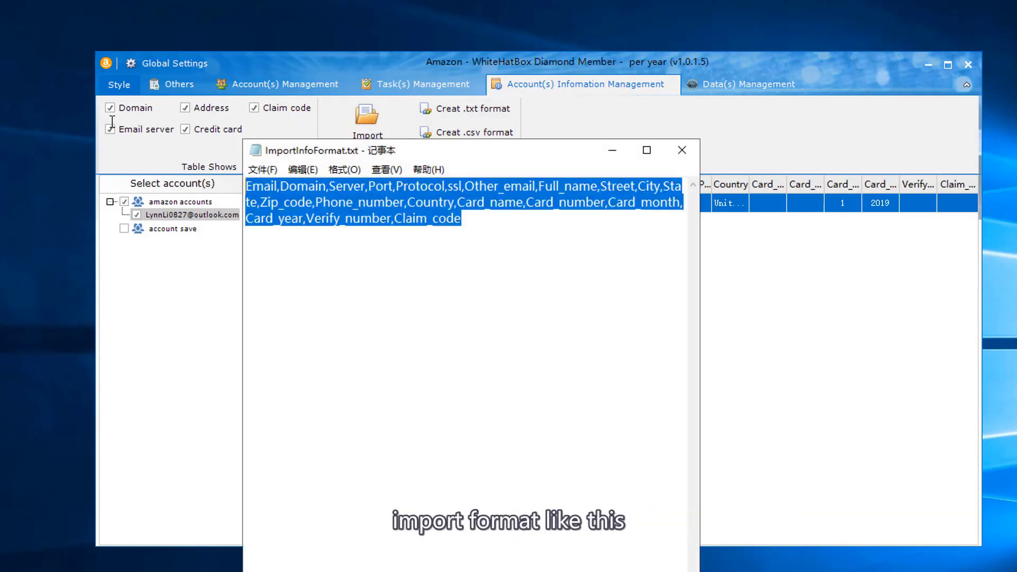
pyautogui.click(680, 153)
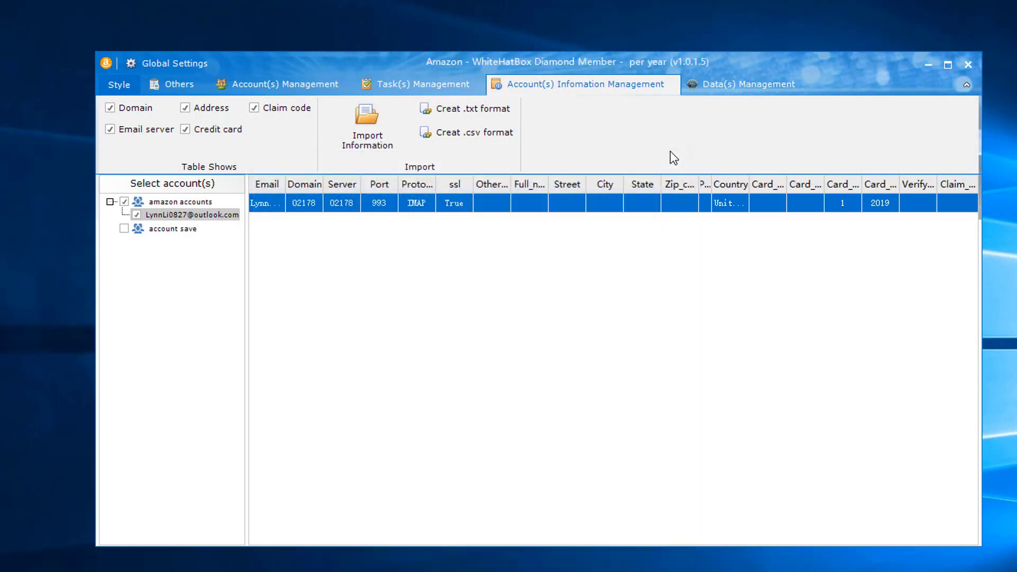
# - In Data Management, add operation group '1' with a ScrollBar operation (1000 px at 20 px/s)
pyautogui.click(723, 87)
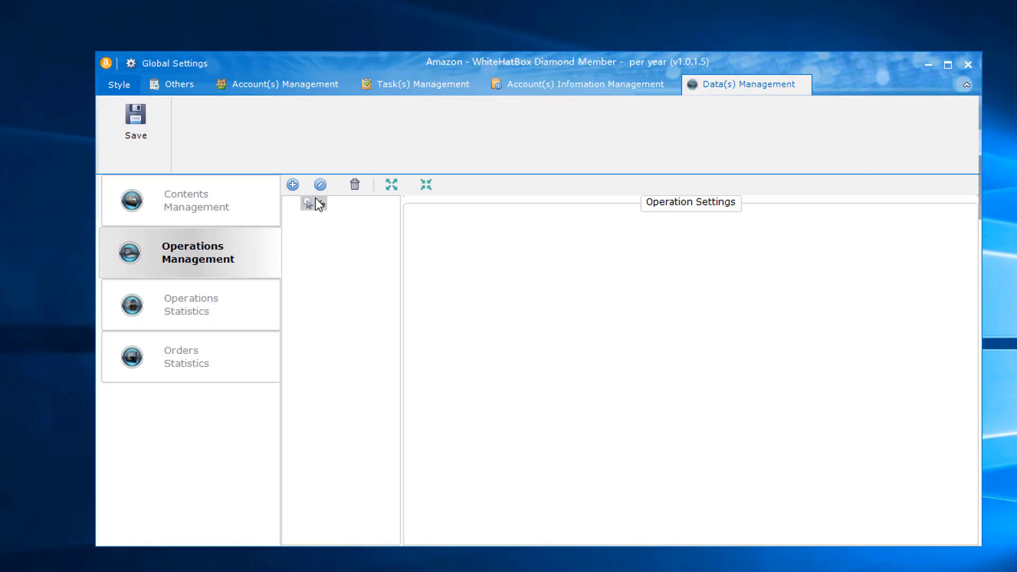
pyautogui.click(296, 185)
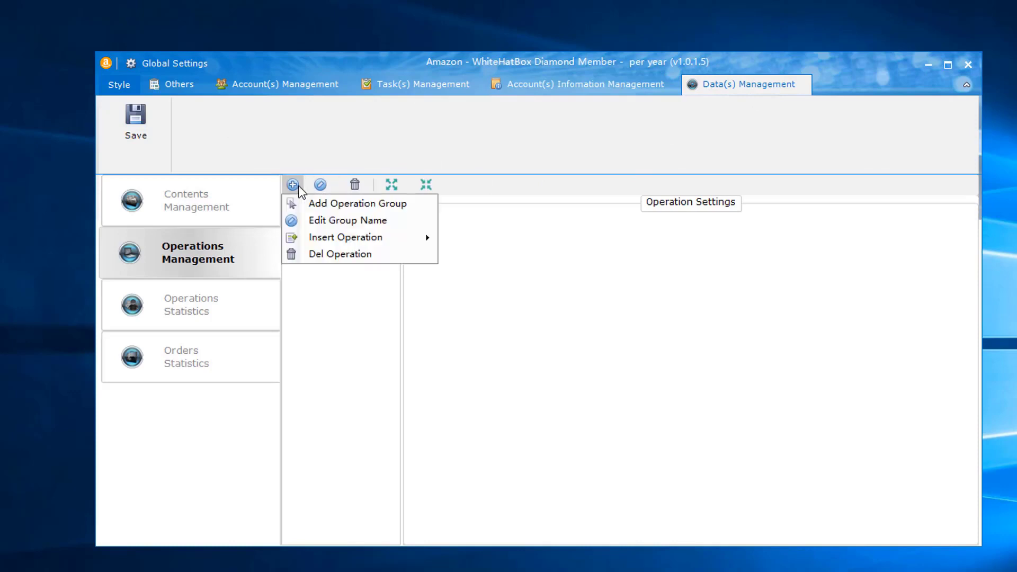
pyautogui.click(367, 204)
pyautogui.write('1')
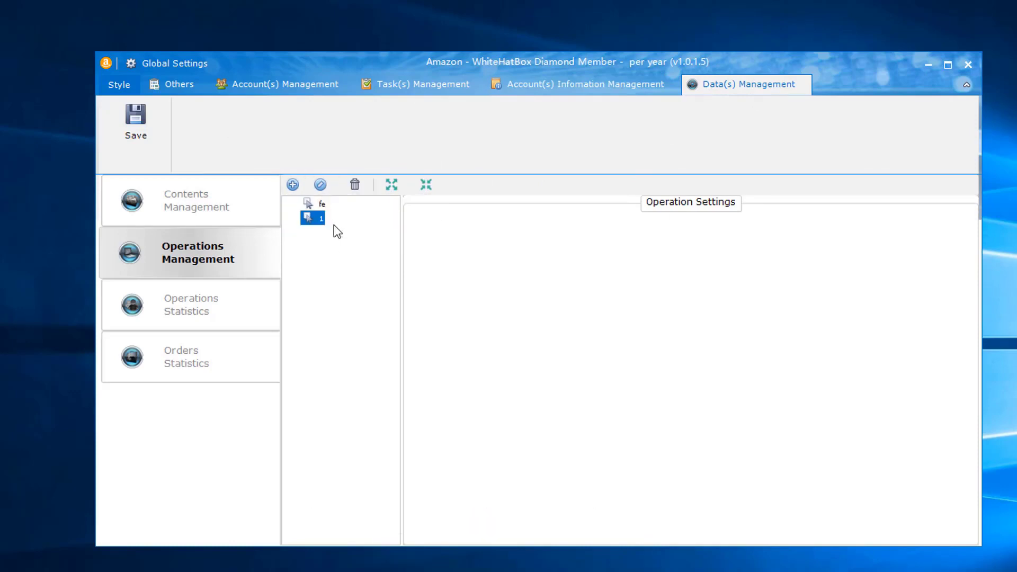
pyautogui.rightClick(308, 217)
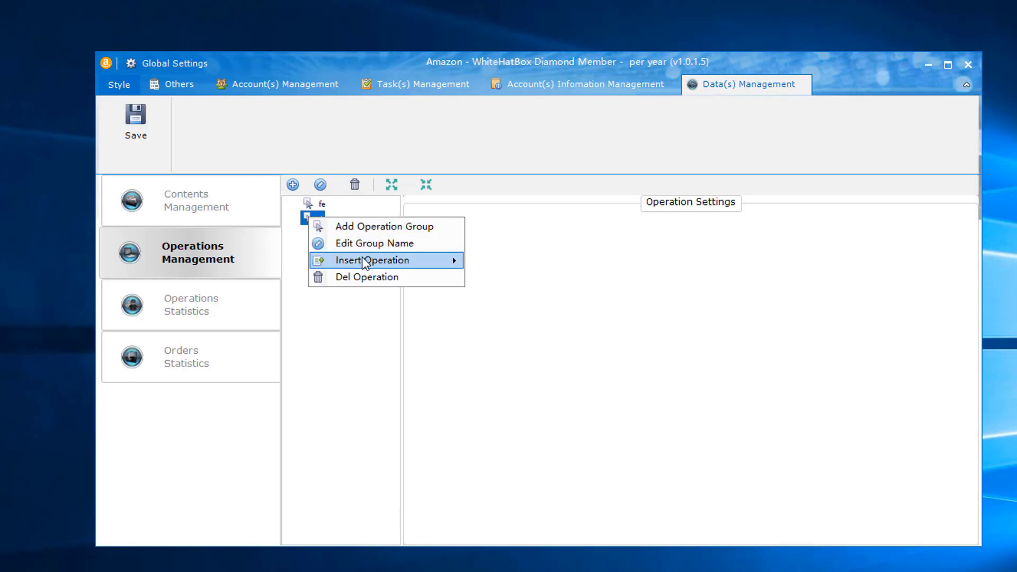
pyautogui.moveTo(366, 260)
pyautogui.click(532, 315)
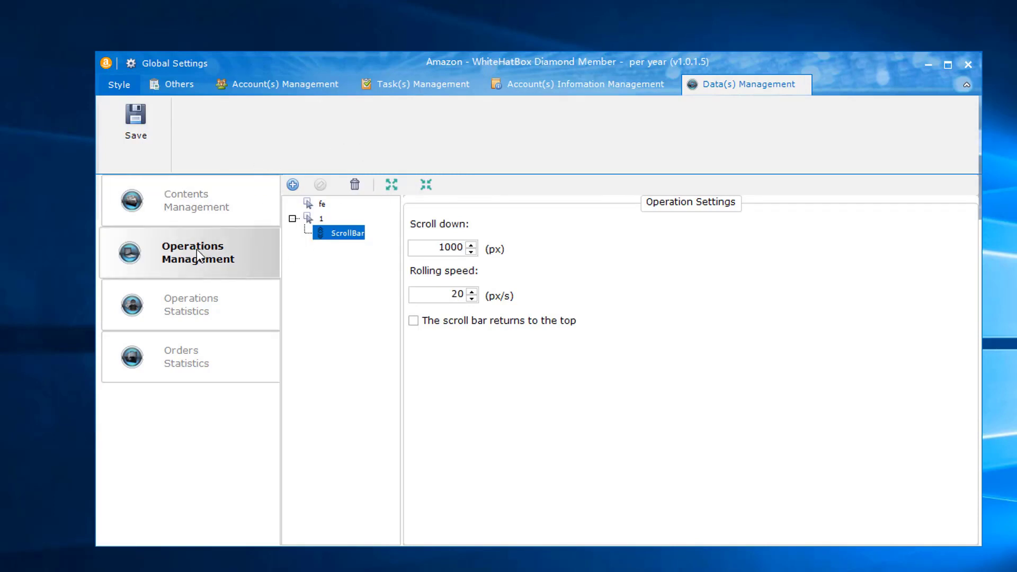
# - Add the saved fe group to the task's operations, then cancel without keeping it
pyautogui.click(419, 91)
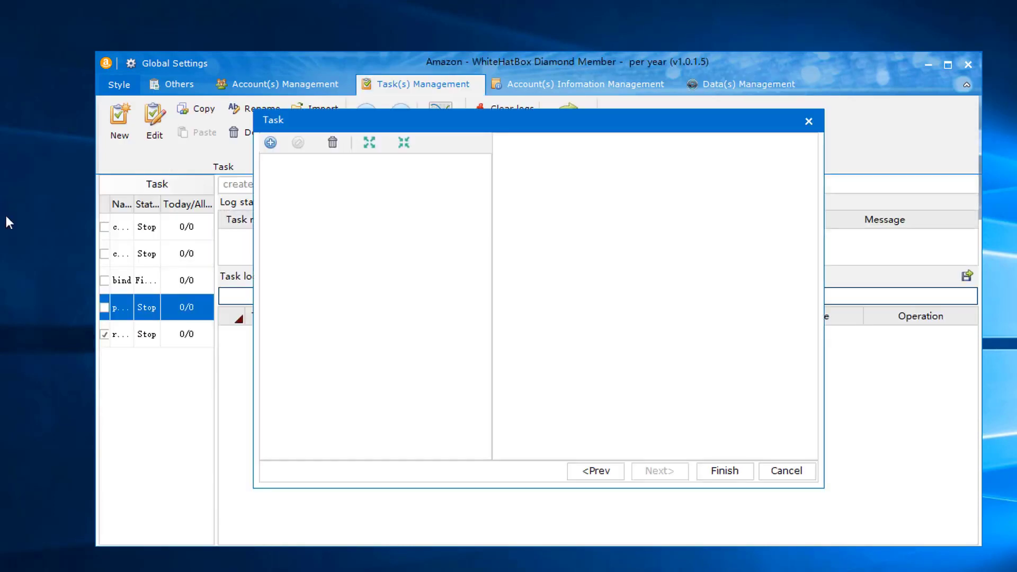
pyautogui.click(270, 143)
pyautogui.moveTo(332, 178)
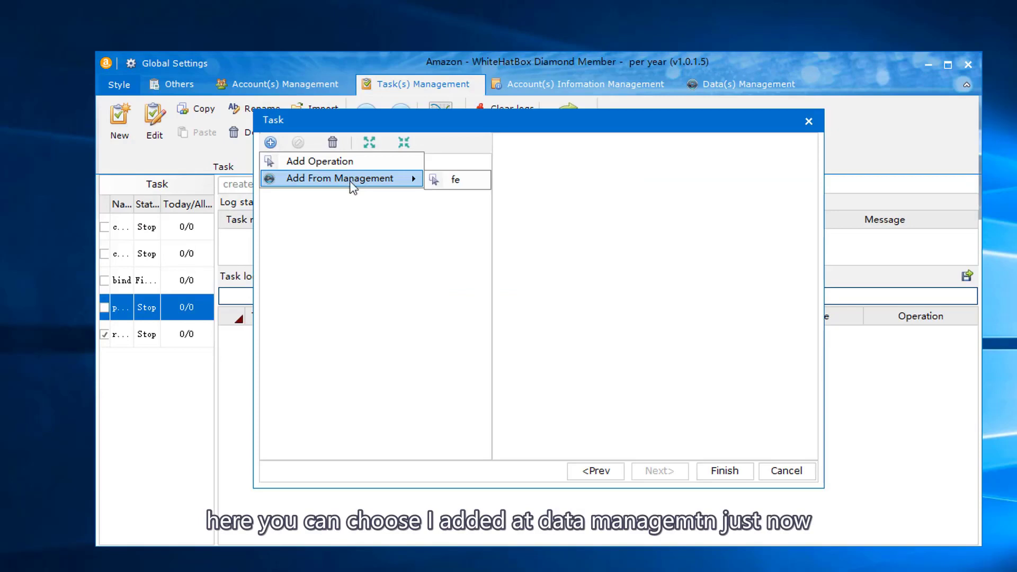
pyautogui.click(432, 180)
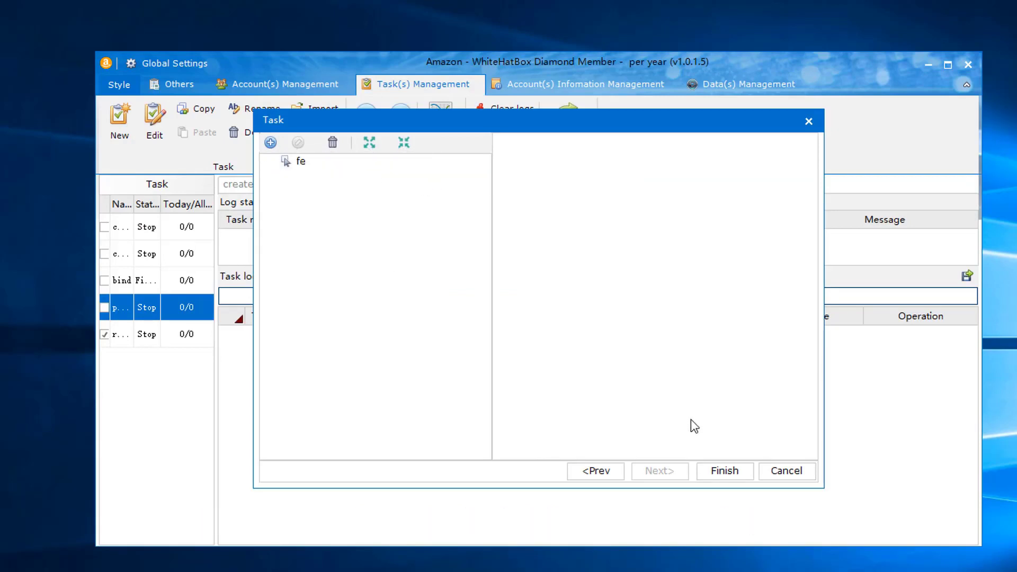
pyautogui.click(786, 471)
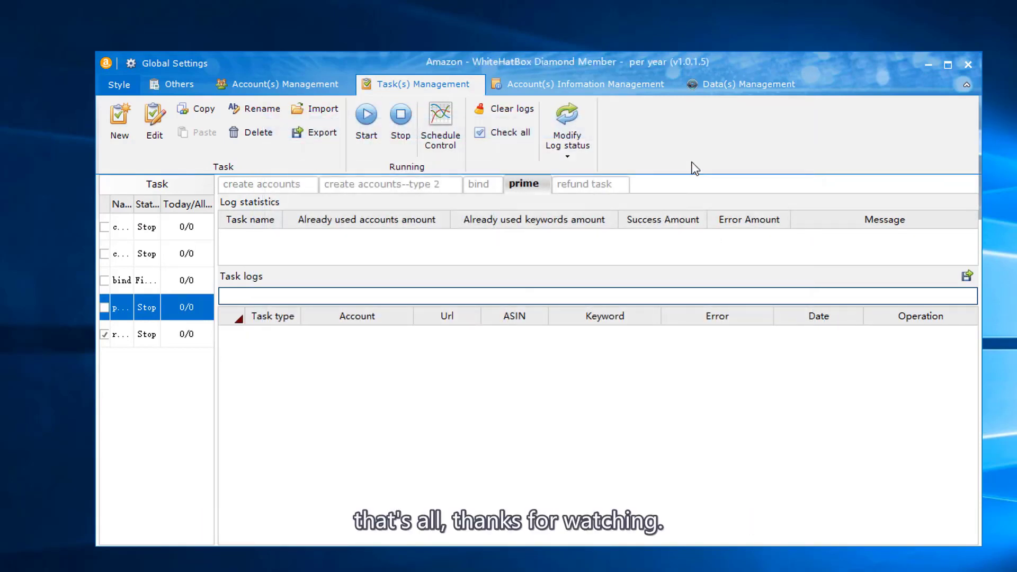